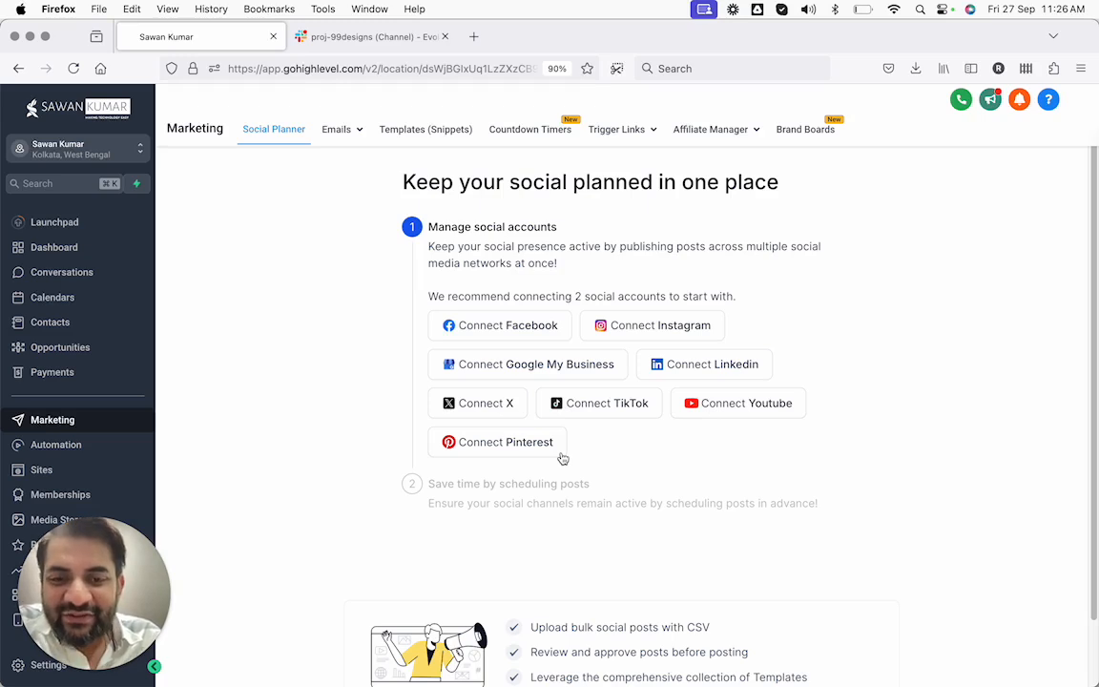
Try to connect a Facebook account to the social planner by authorizing LeadConnector, and reload the redirect page
scroll(562, 456, down, 1)
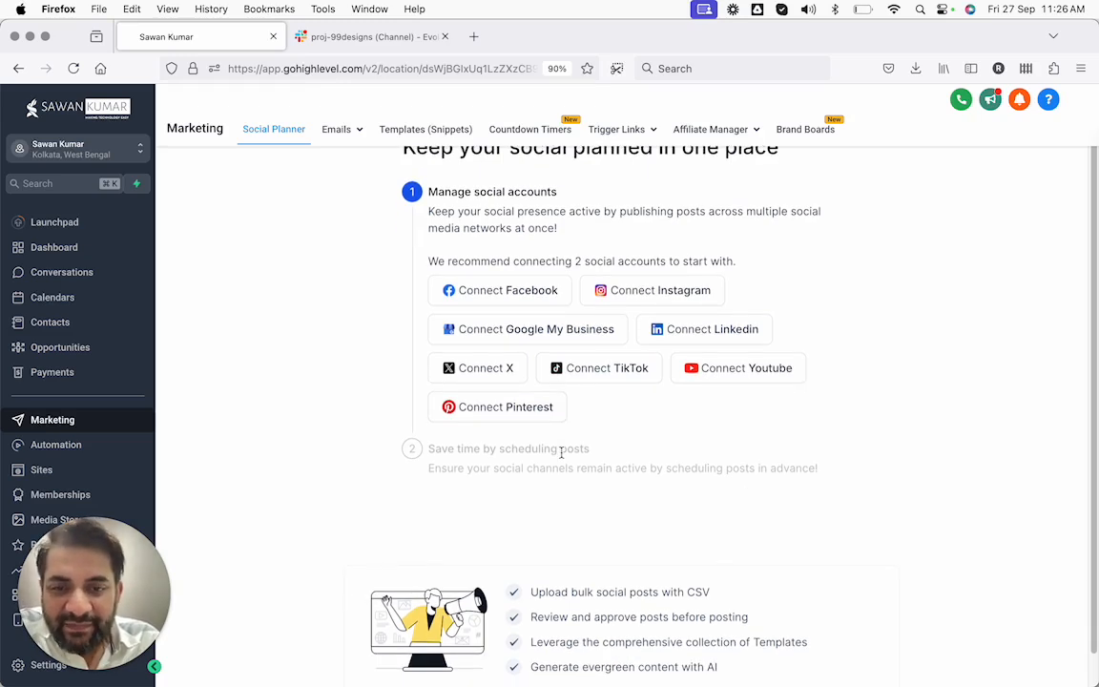
click(515, 294)
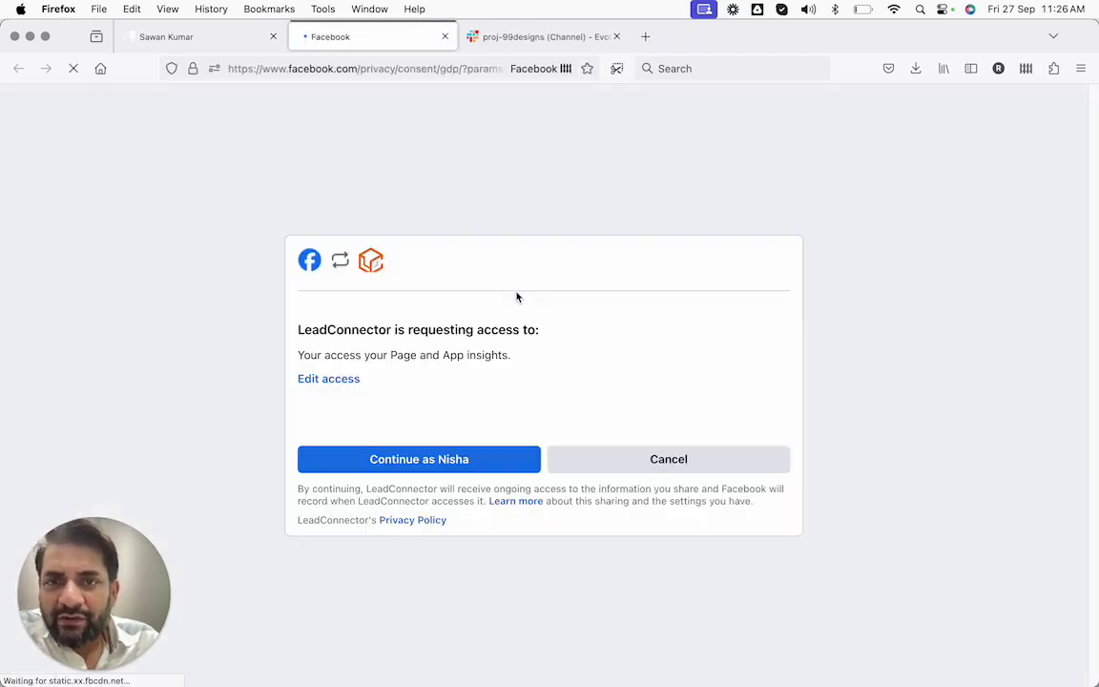
click(442, 461)
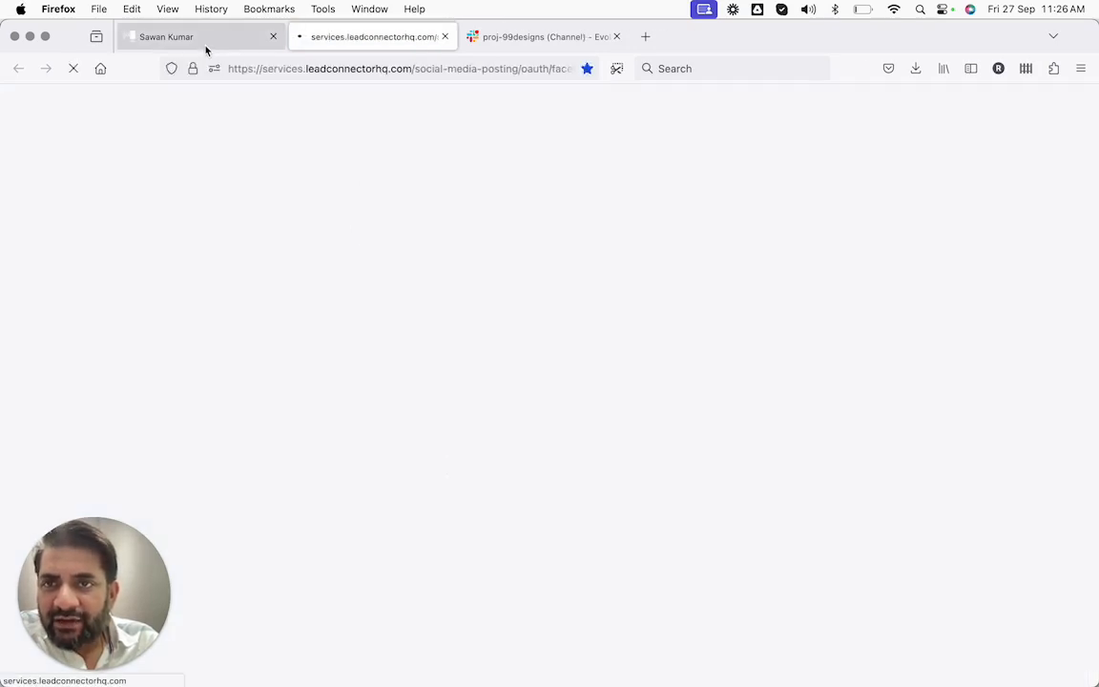
mouse_move(206, 47)
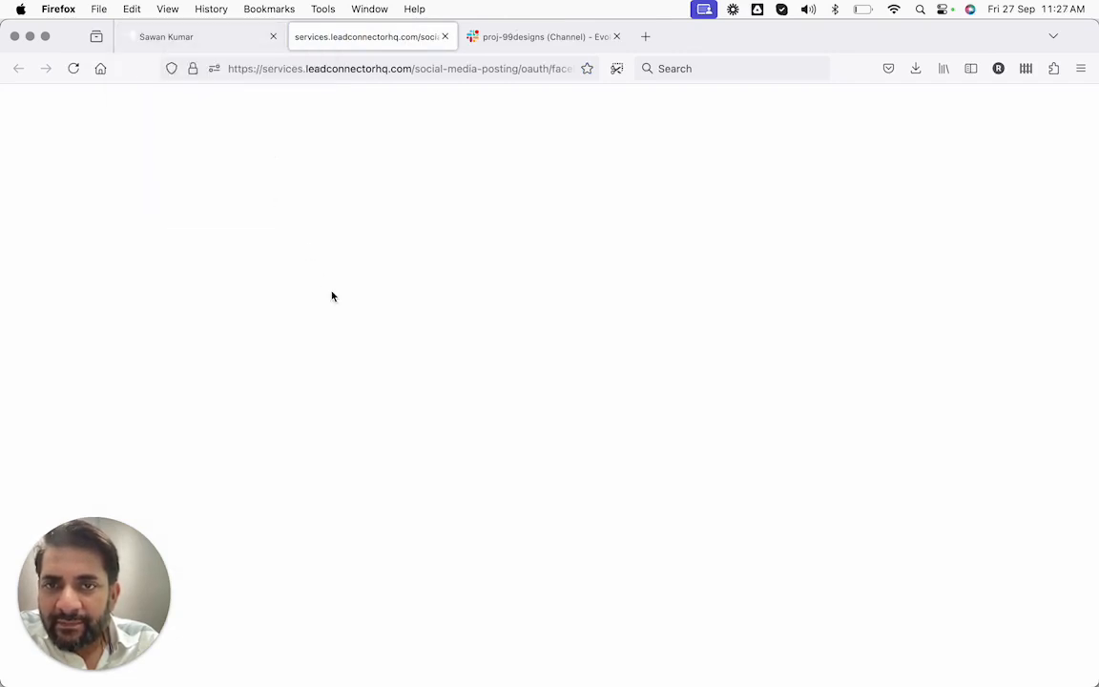
click(211, 43)
click(338, 46)
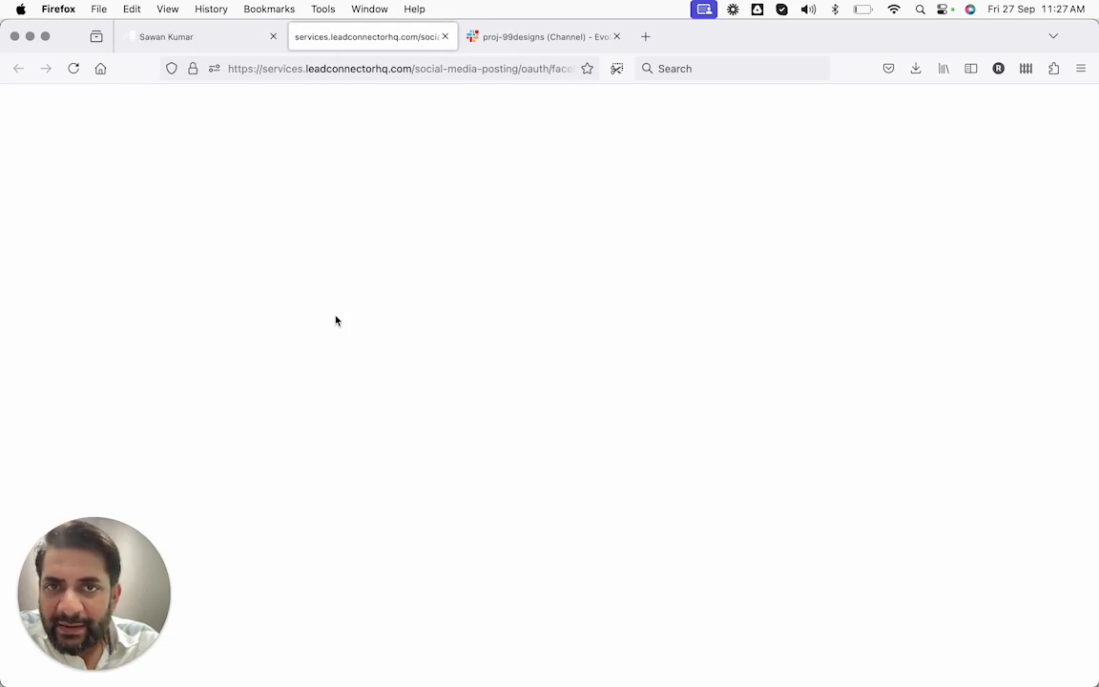
click(422, 69)
key(Return)
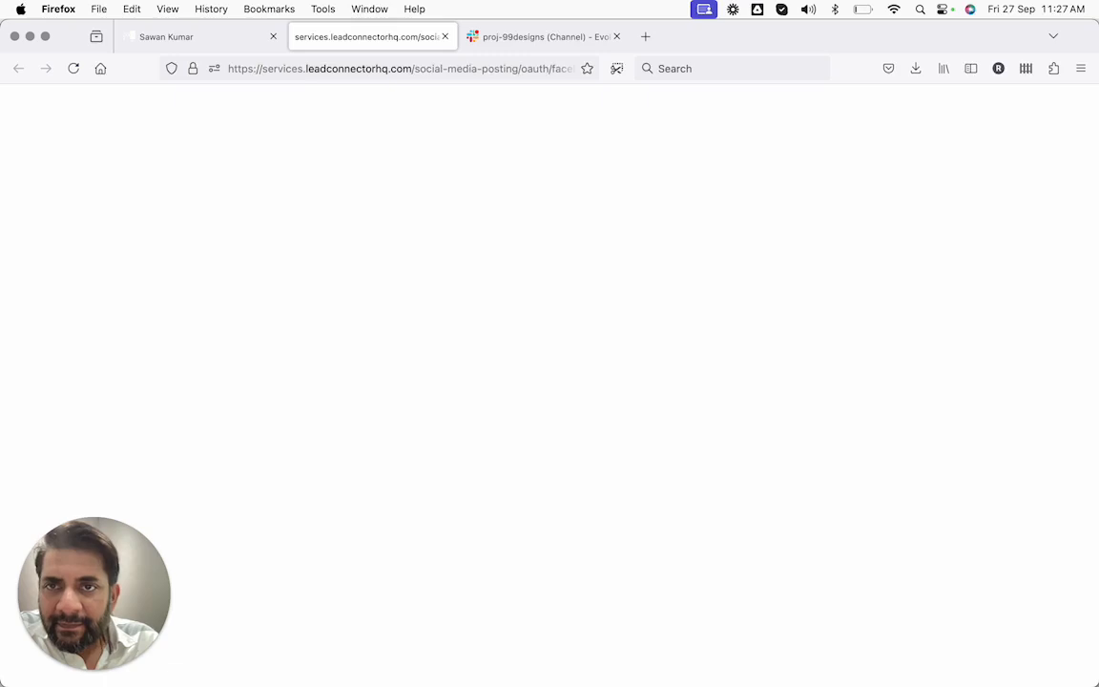
Close the Slack and blank redirect pages, and retry the Facebook authorization for LeadConnector
click(617, 36)
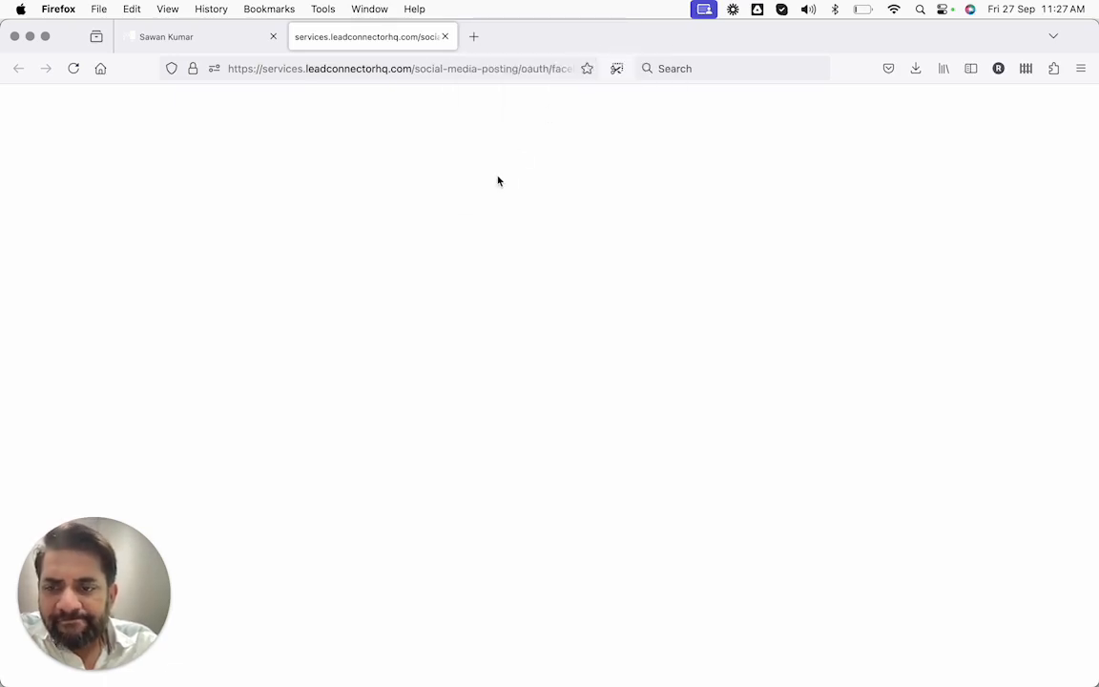
click(445, 37)
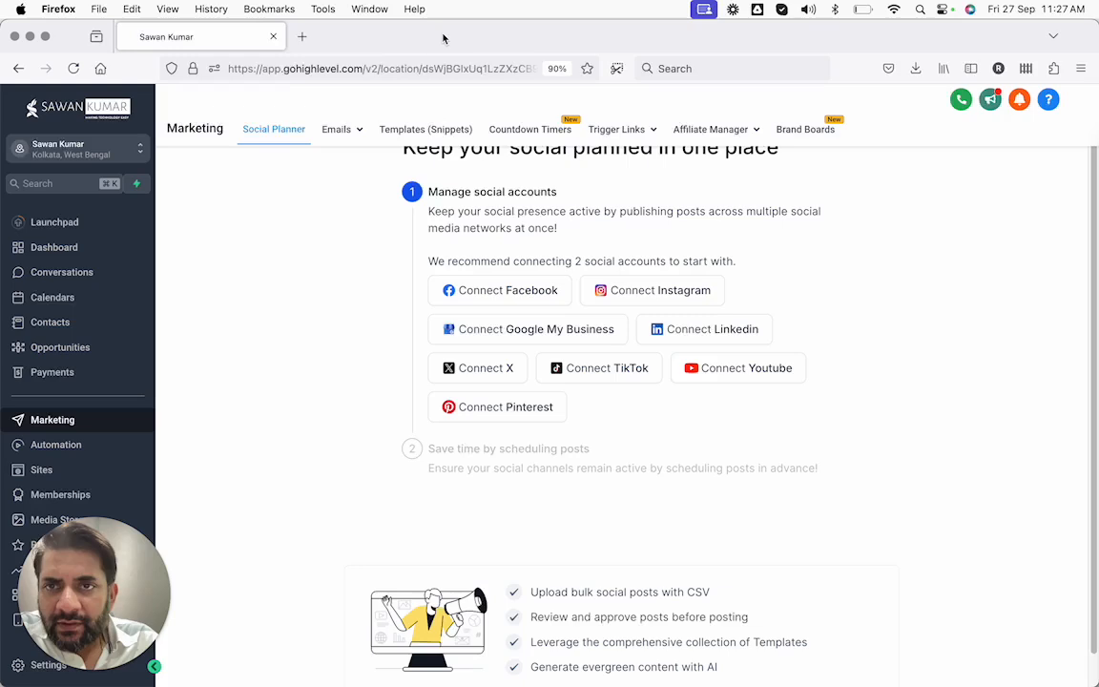
click(494, 290)
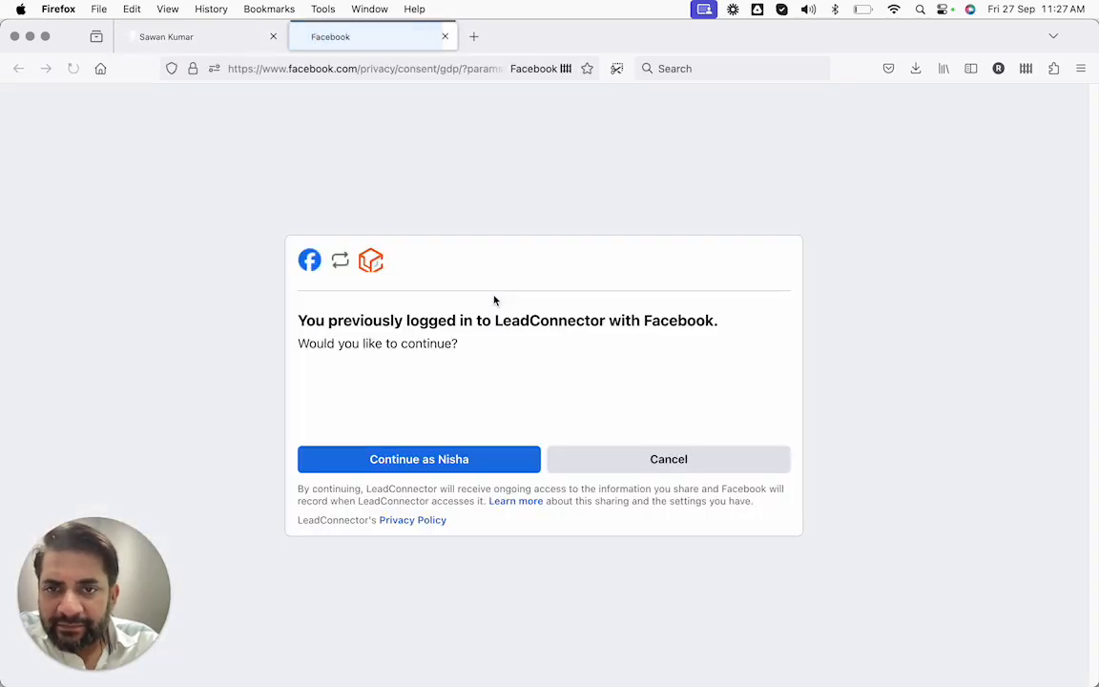
click(393, 459)
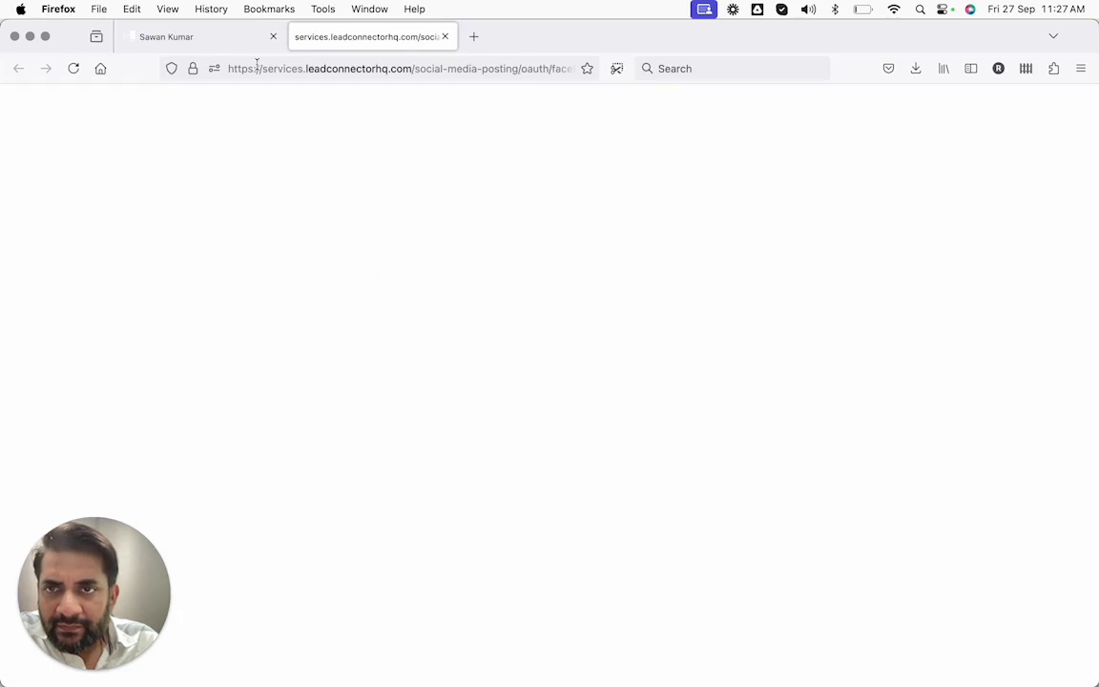
click(206, 38)
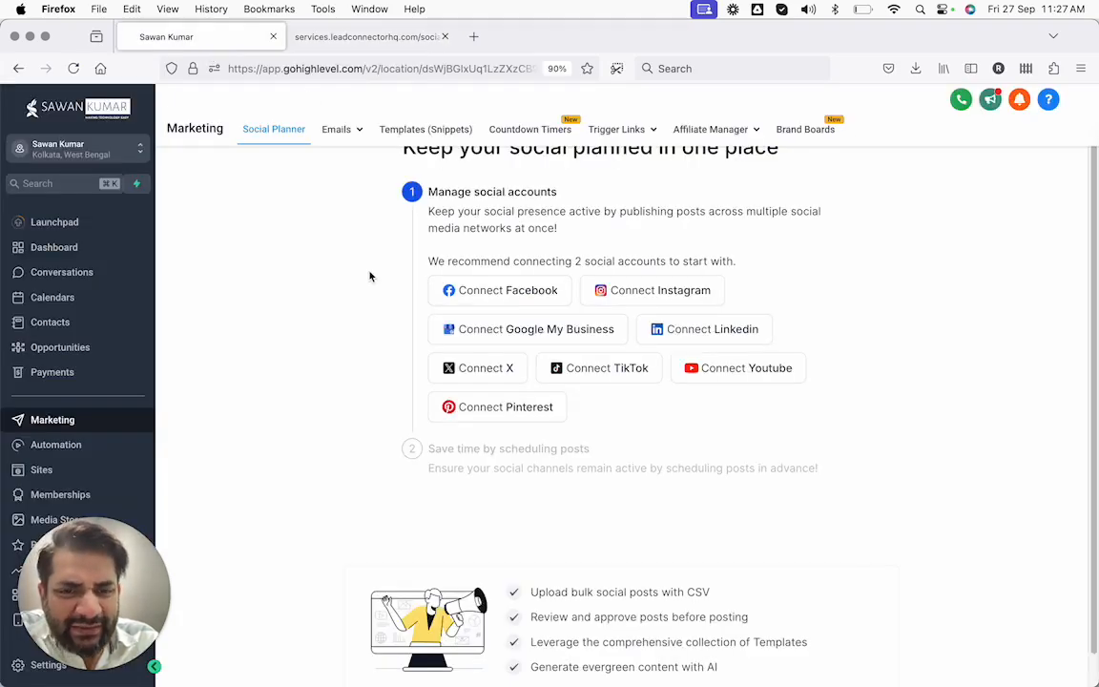
Connect LinkedIn to the social planner by allowing access and adding the personal profile
click(695, 331)
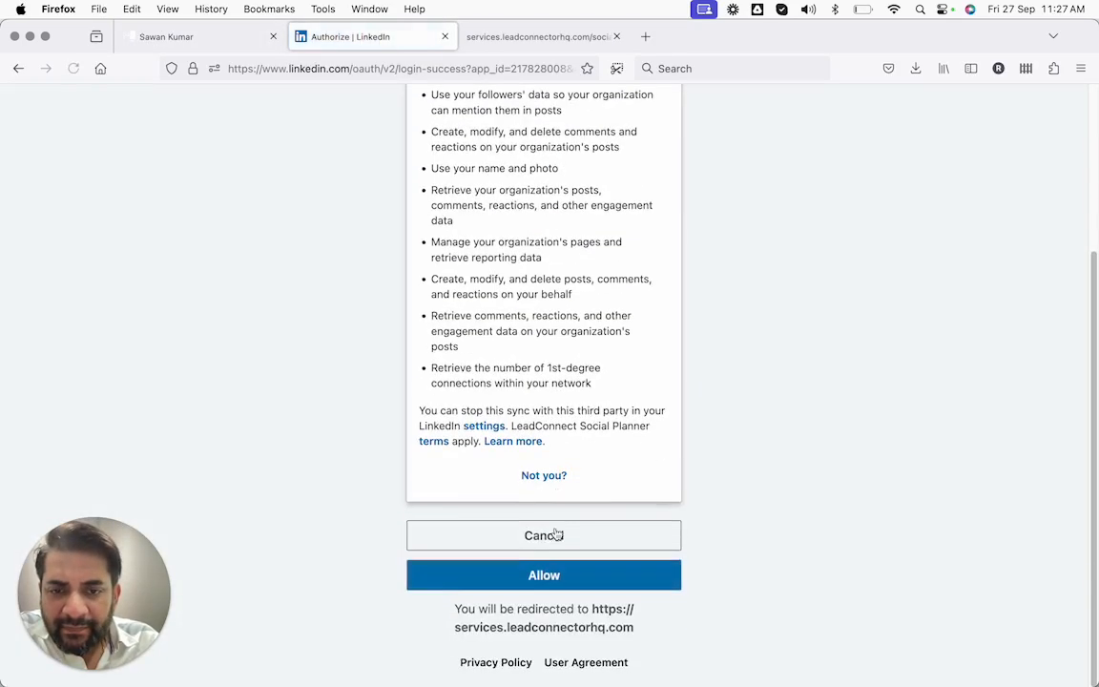
click(556, 581)
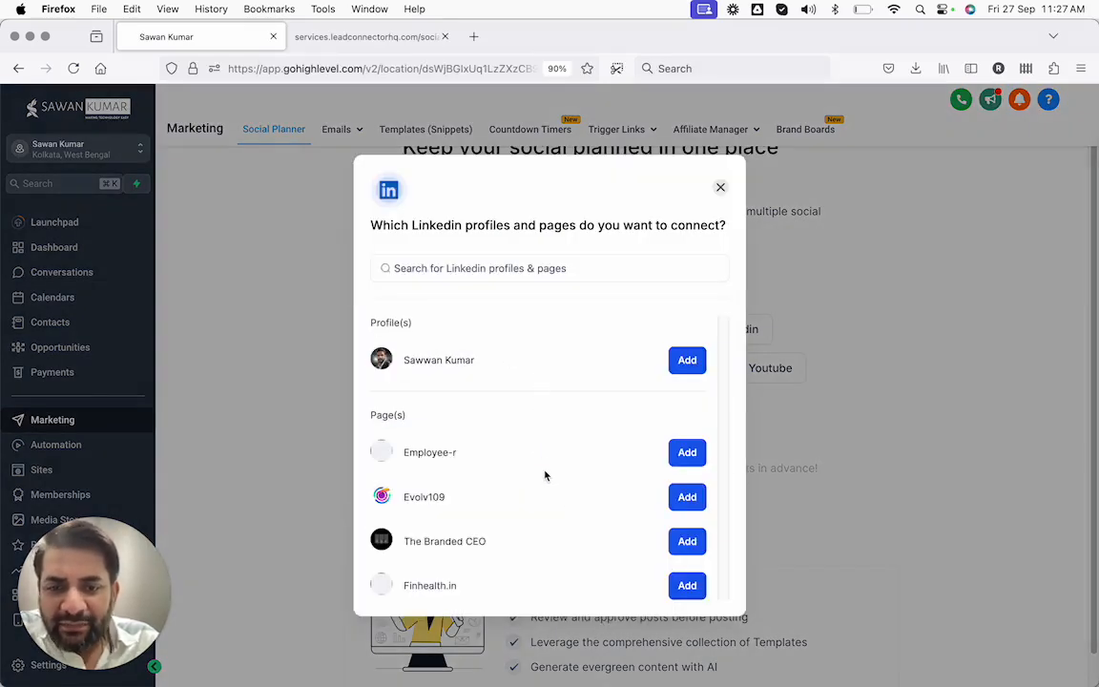
click(686, 361)
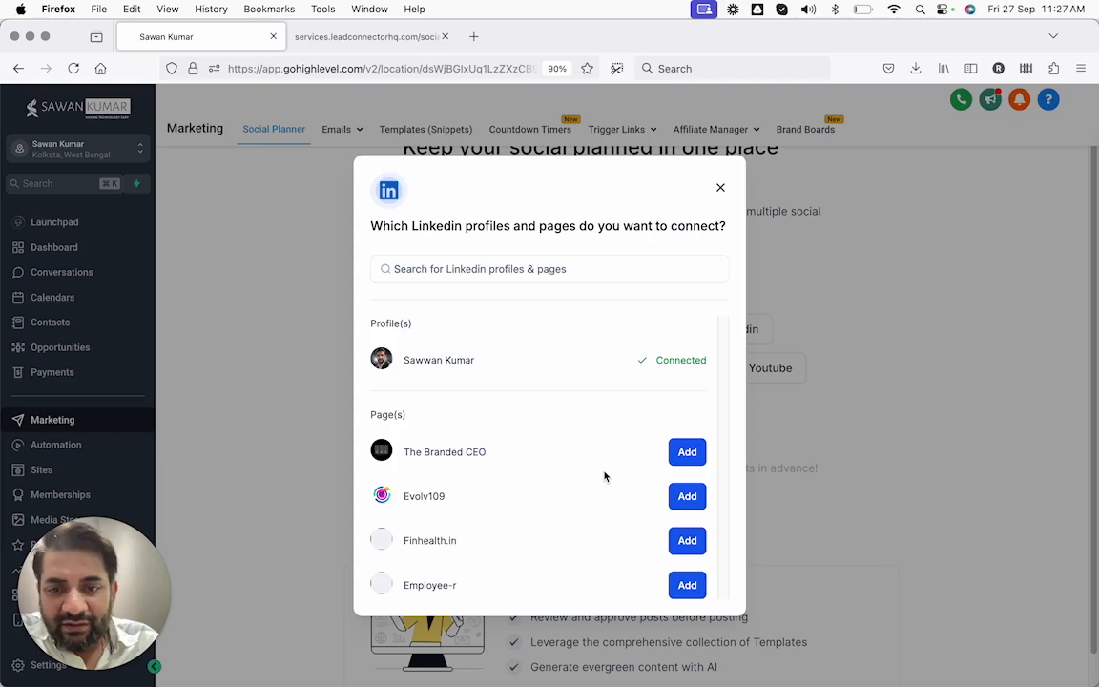
click(720, 189)
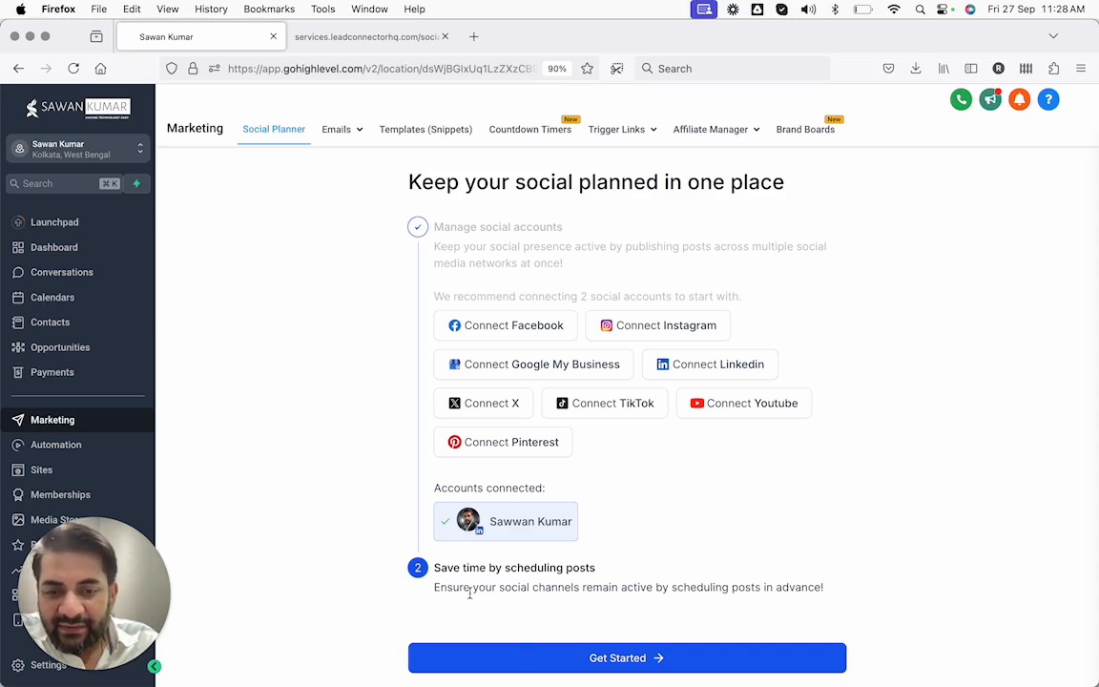
Get started with the Social Planner and check the calendar view before returning to the list view
click(505, 669)
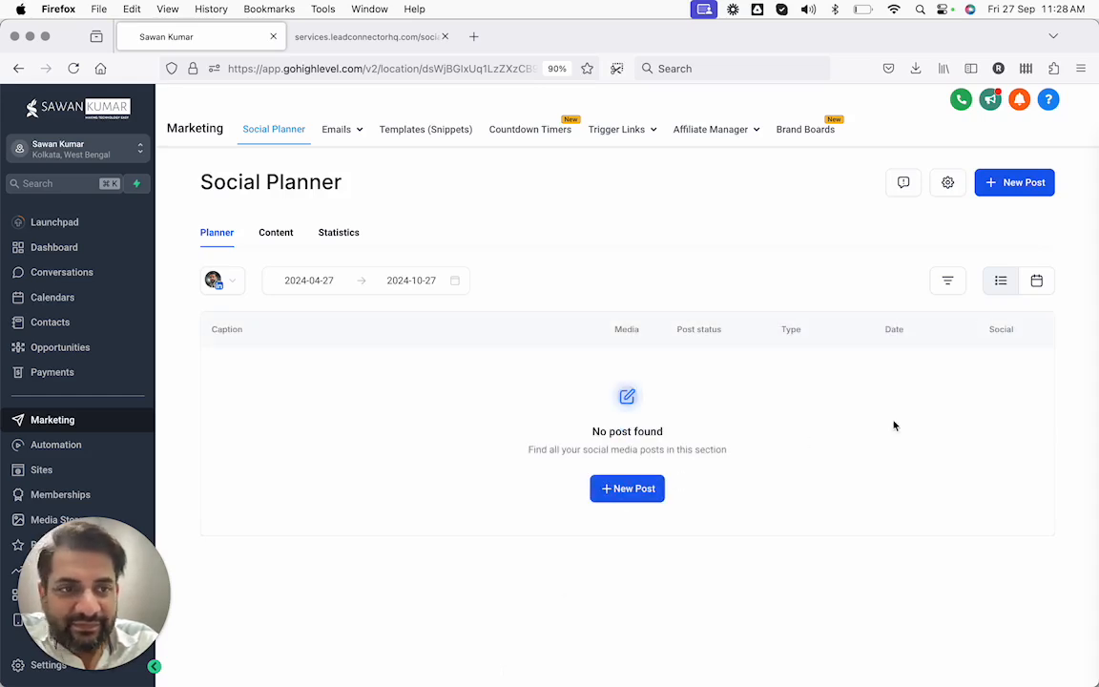
click(1038, 290)
click(995, 286)
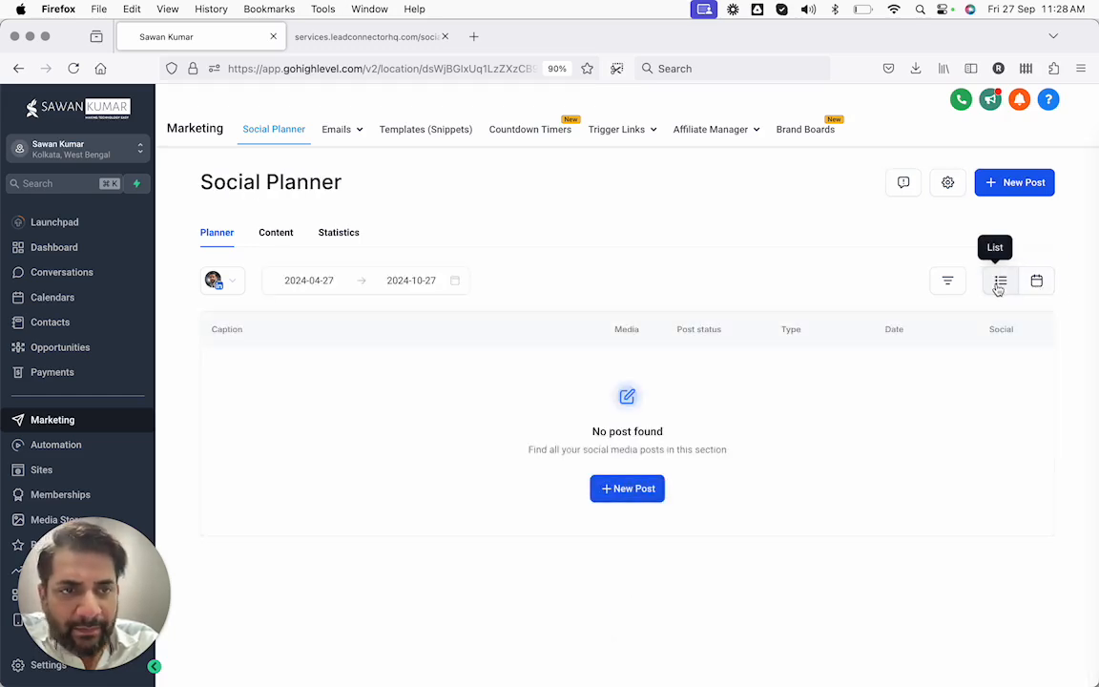
Create a new social post and choose the connected LinkedIn profile as its destination account
click(631, 493)
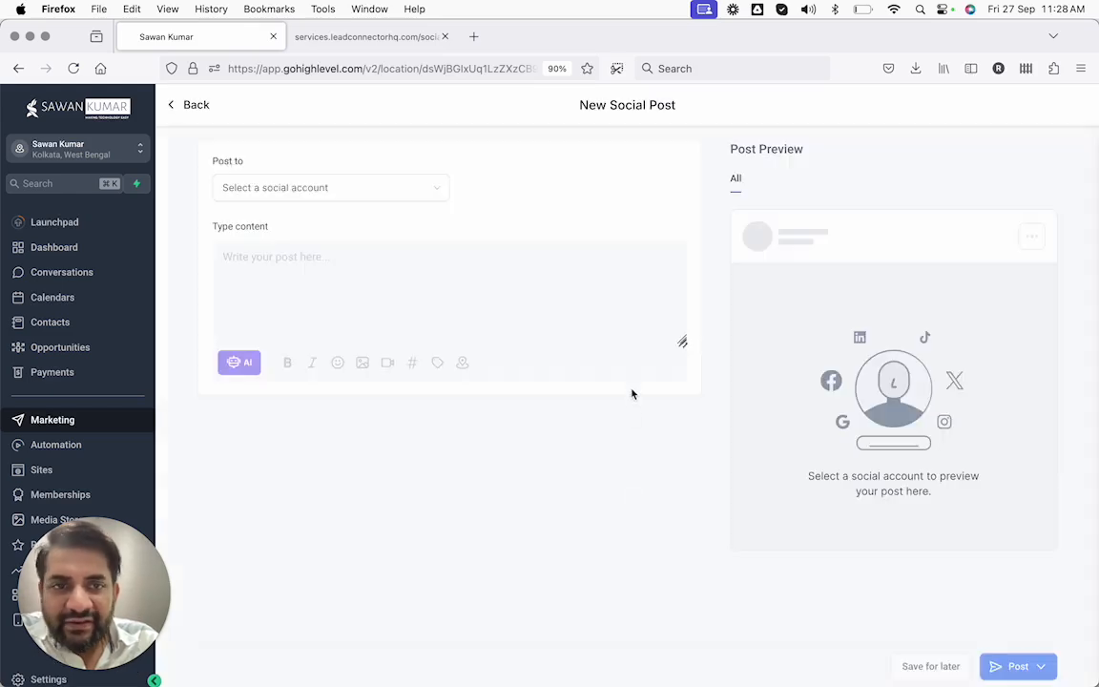
click(435, 192)
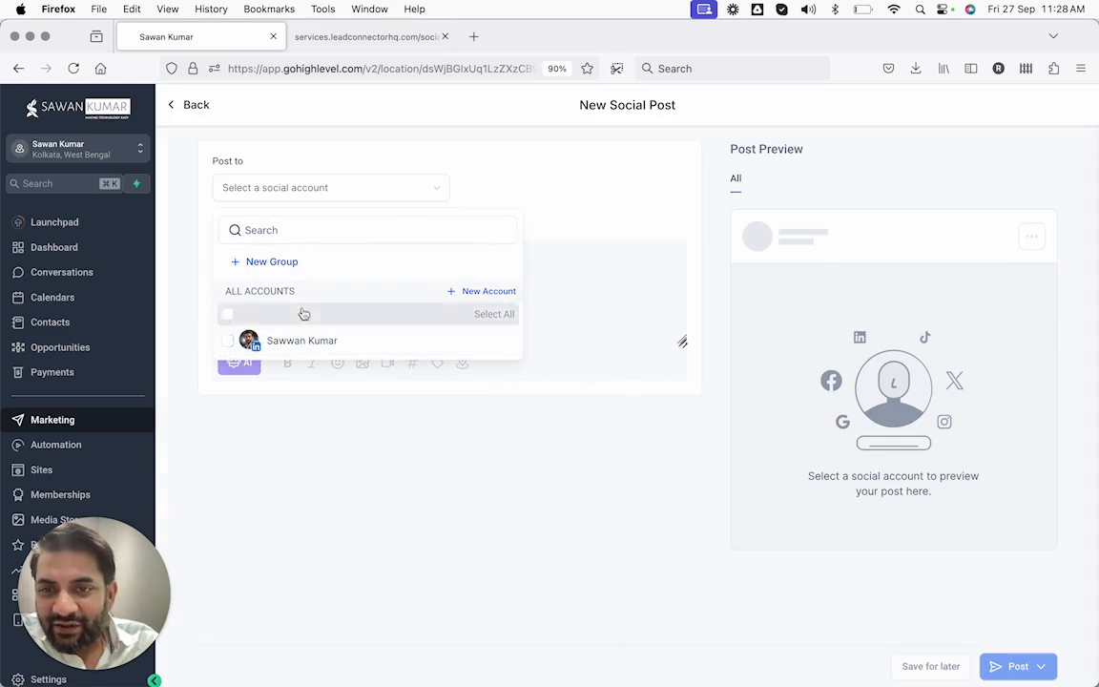
click(231, 342)
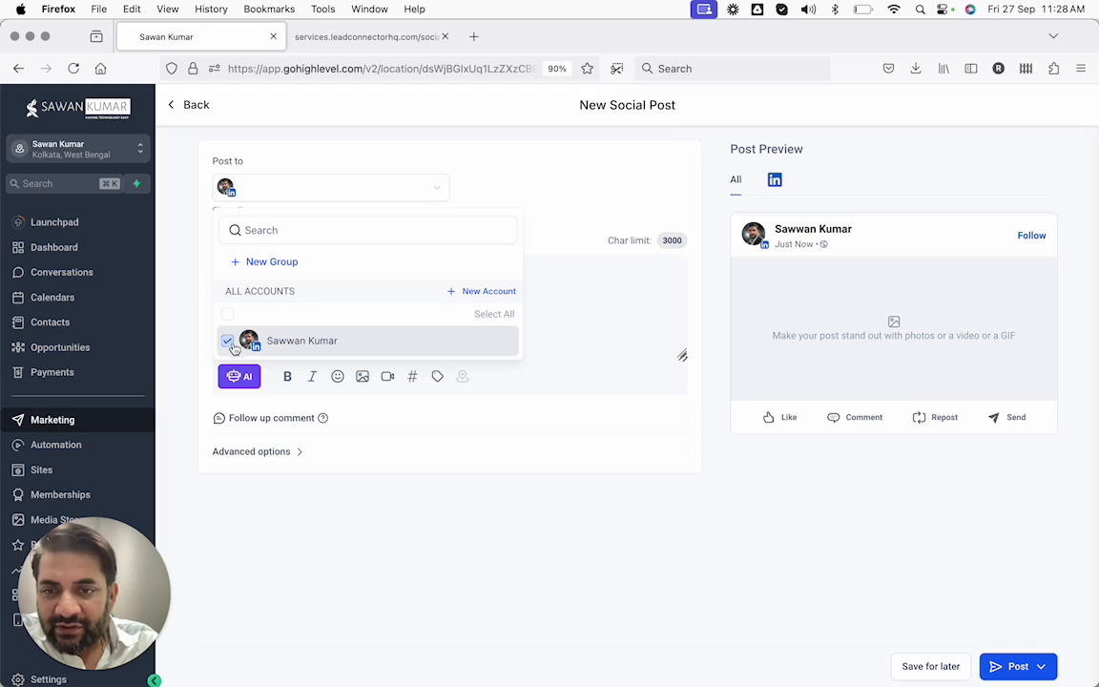
click(245, 495)
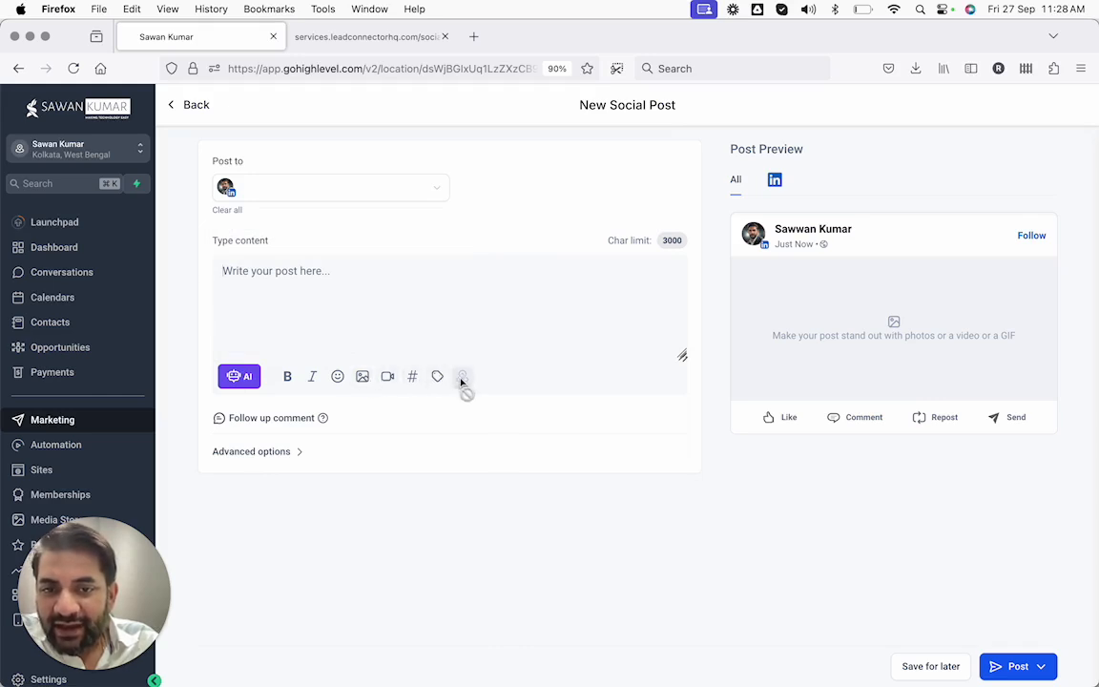
Expand the post's advanced options and look at the available category choices
click(273, 452)
click(271, 499)
click(276, 474)
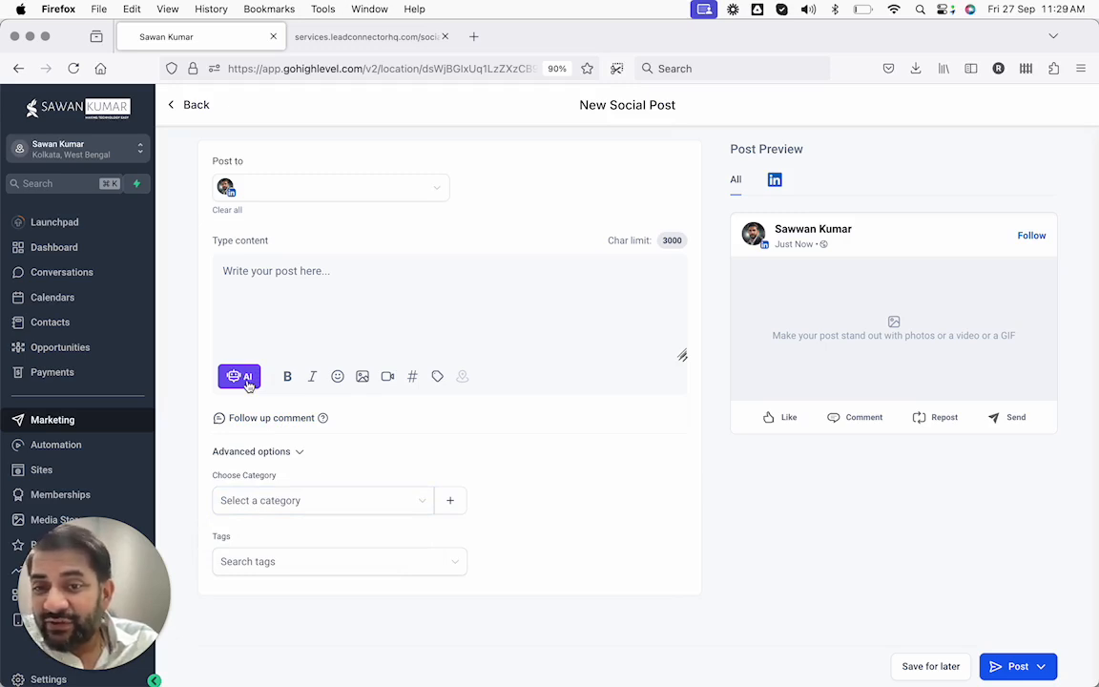
Open the AI content generator for the post's text
click(245, 382)
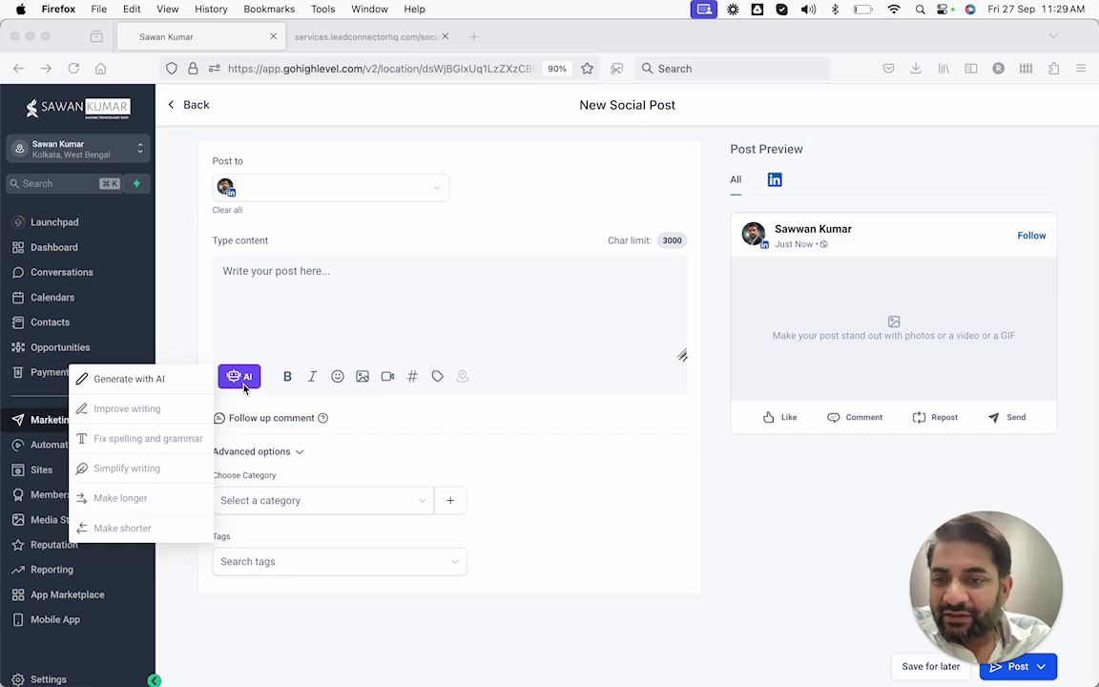
click(164, 382)
click(413, 280)
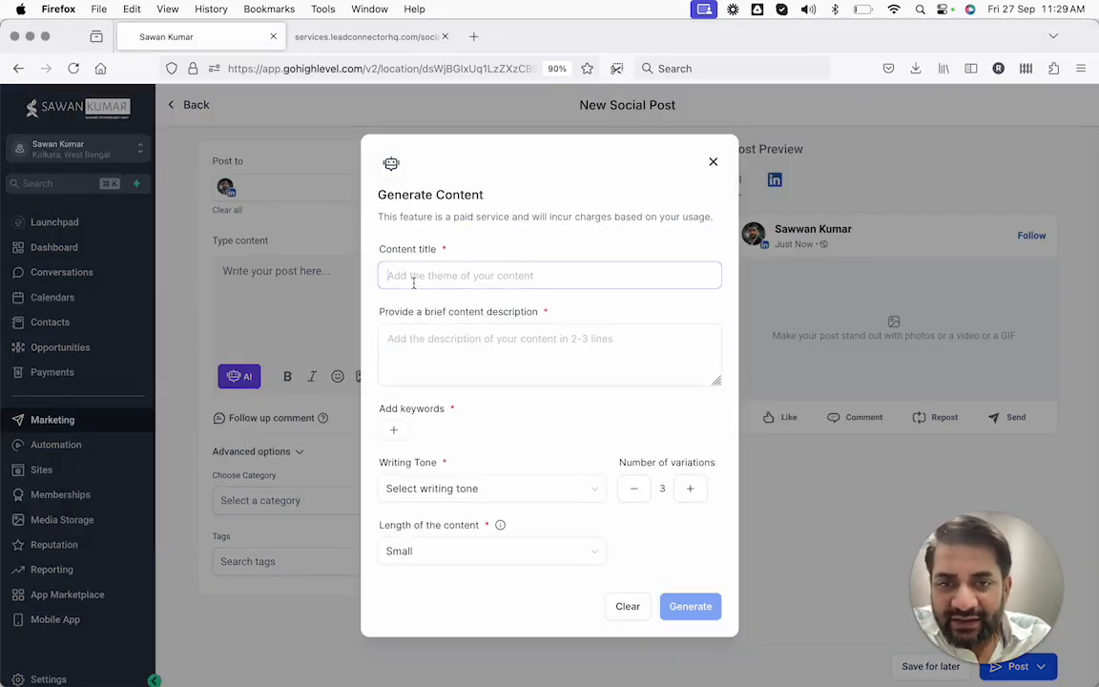
Examine the content generator's description field and its choices for writing tone and content length
click(405, 348)
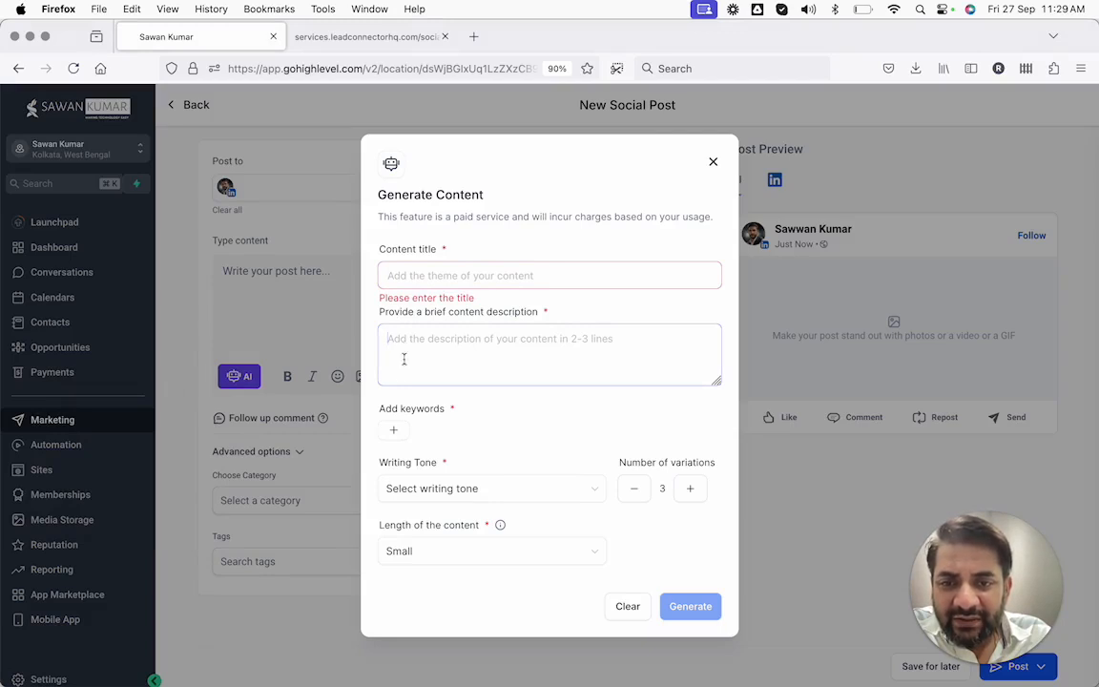
click(402, 492)
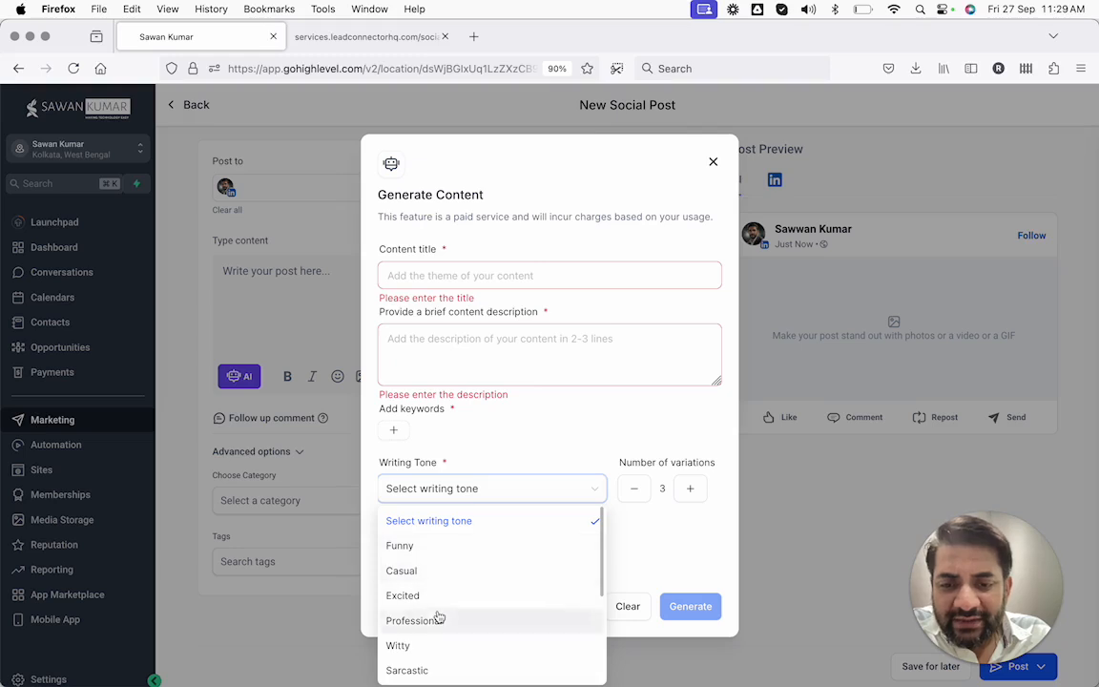
scroll(439, 616, down, 2)
scroll(439, 618, down, 4)
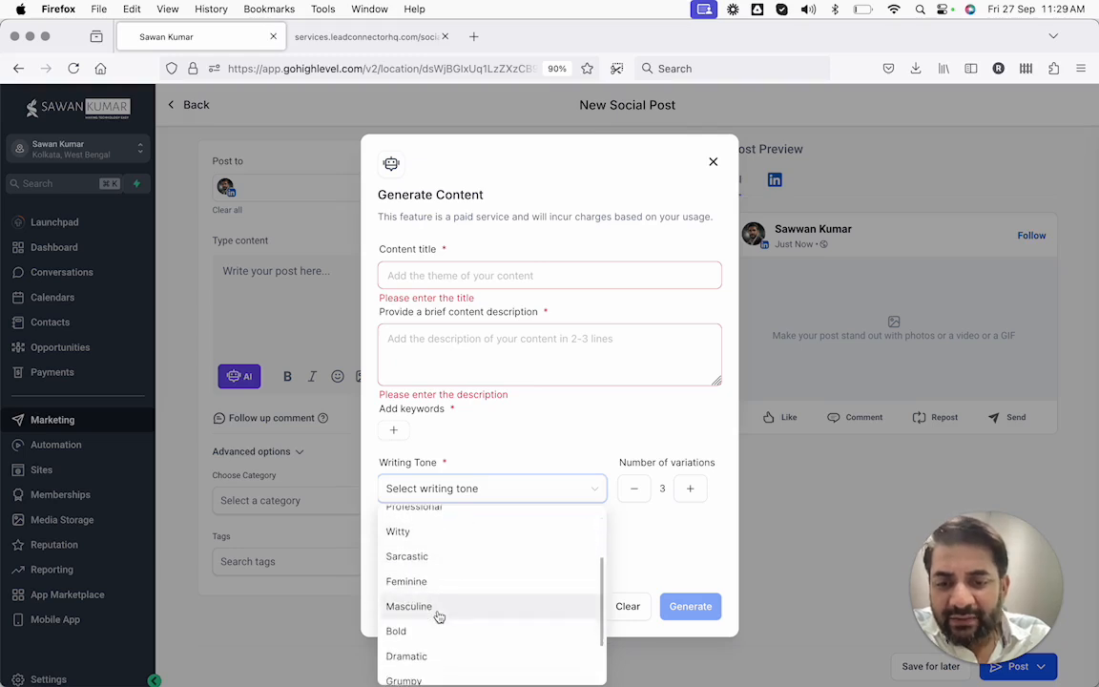
scroll(439, 630, down, 2)
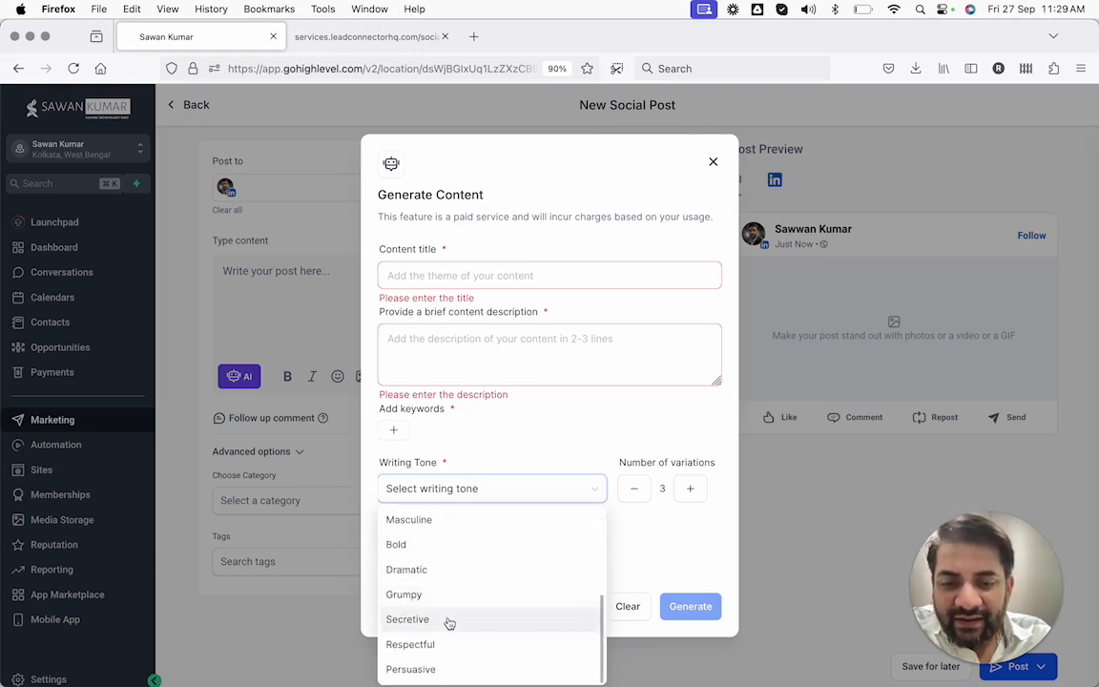
click(497, 502)
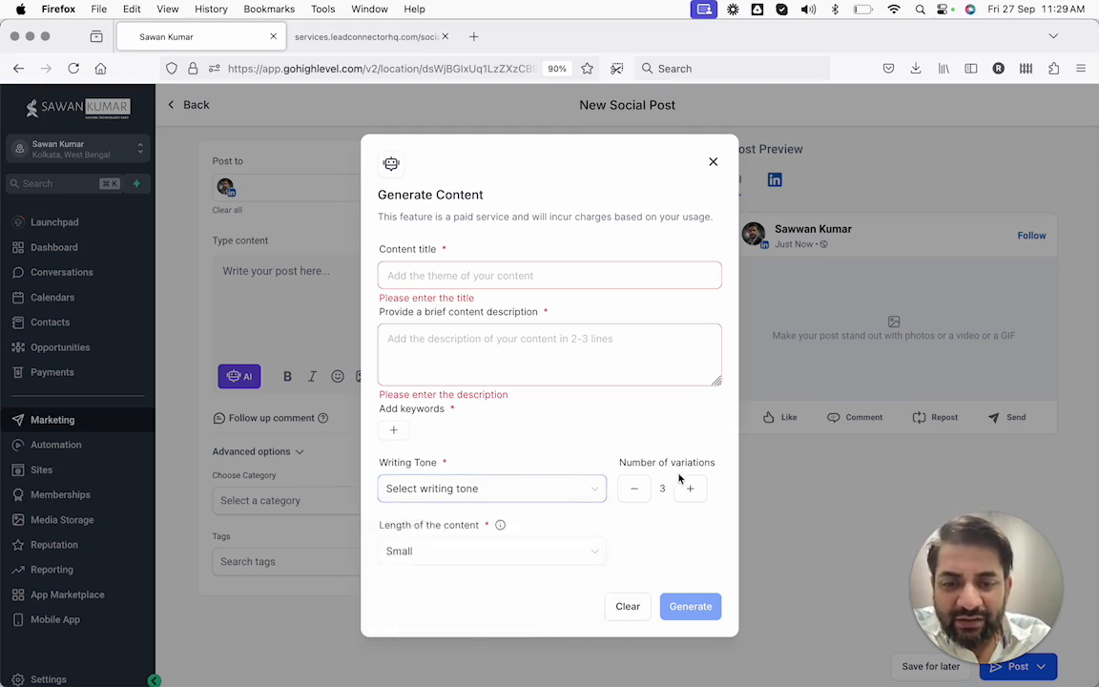
click(456, 554)
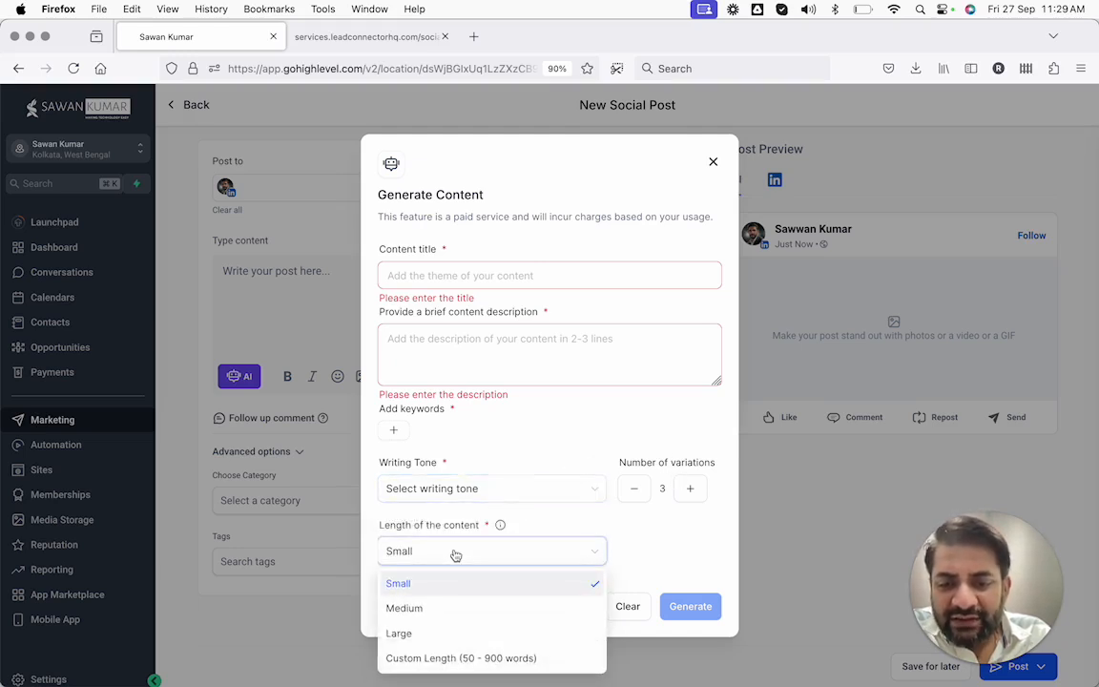
click(476, 547)
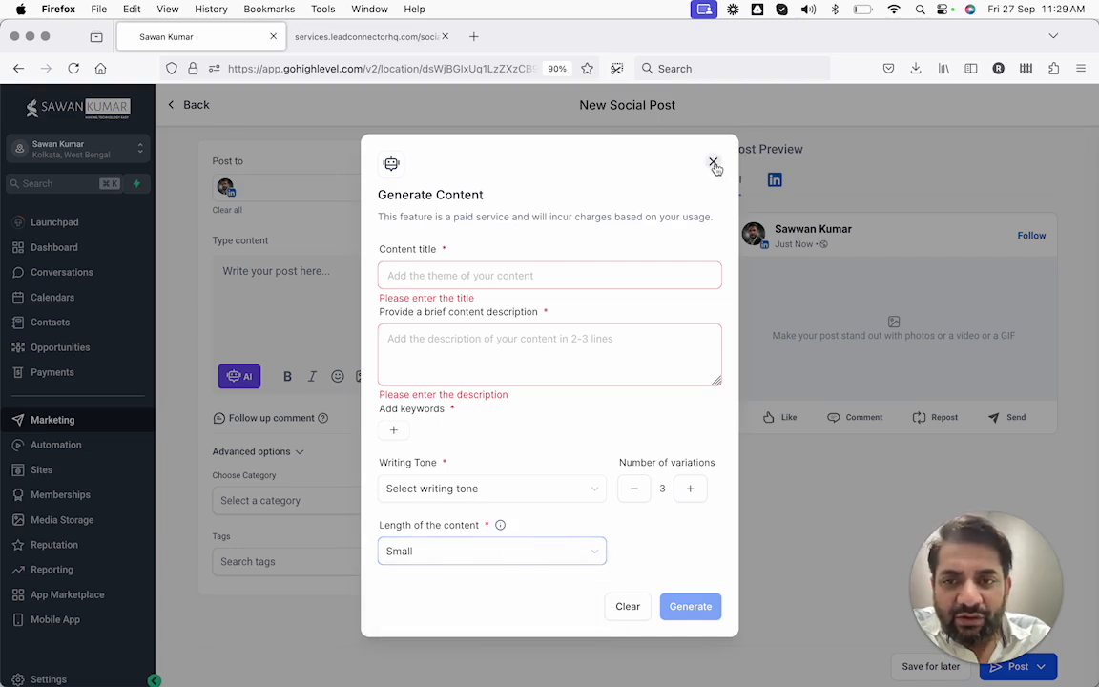
Set the content title to "Common challenges faced when using GHL"
click(530, 279)
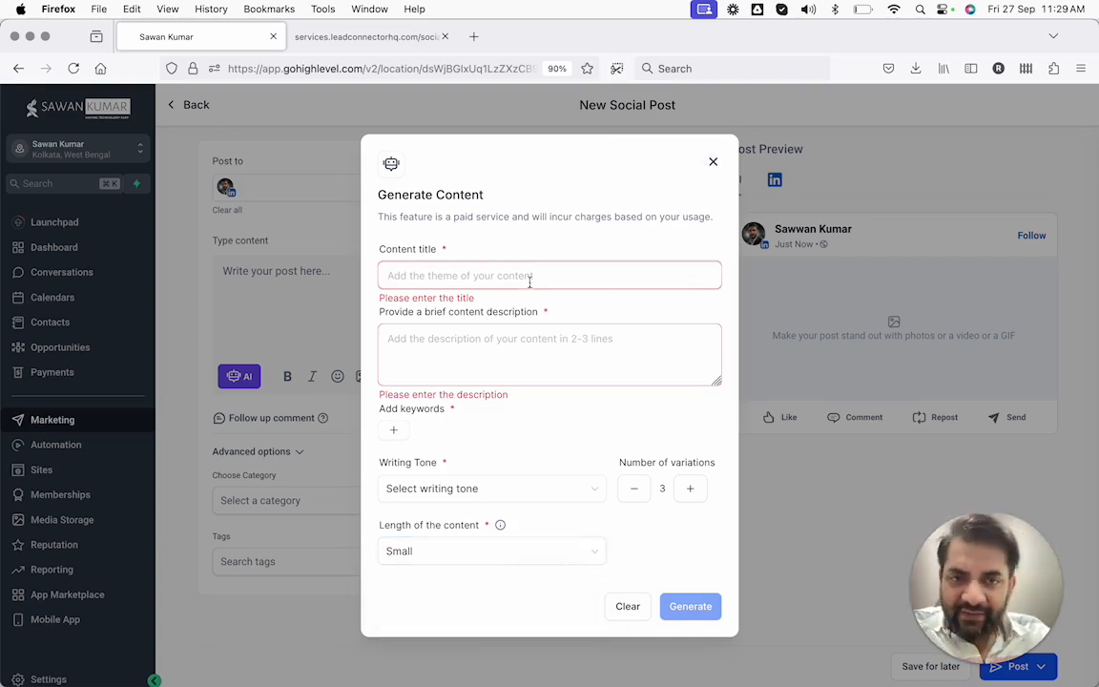
text(Common challenges fac)
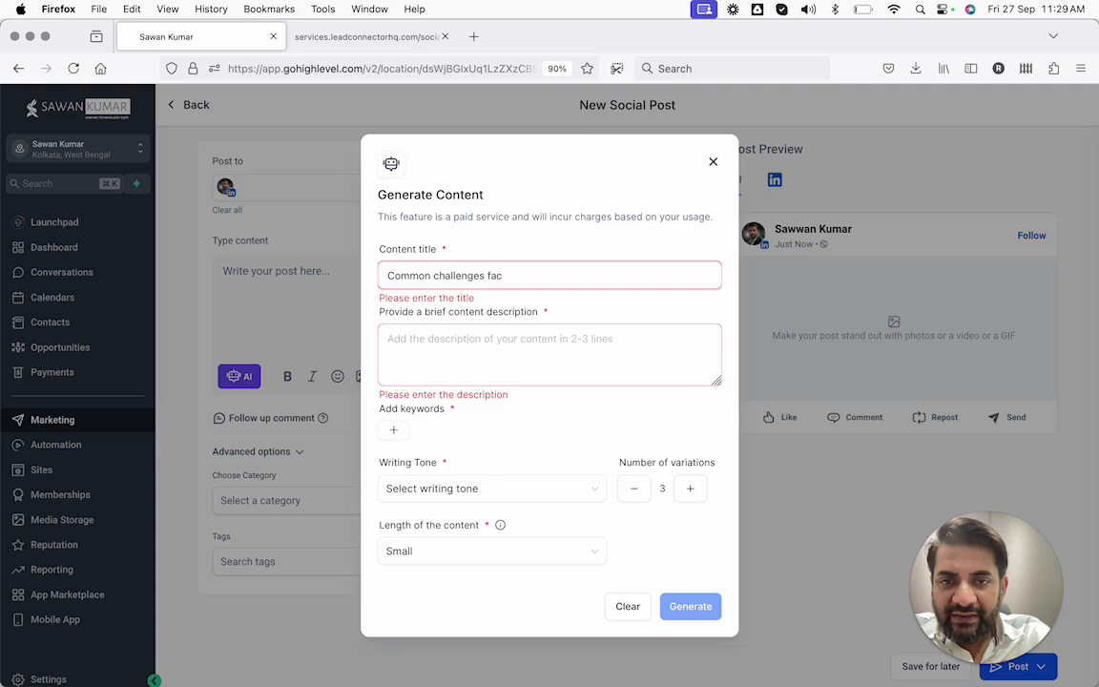
text(ed when using GHL)
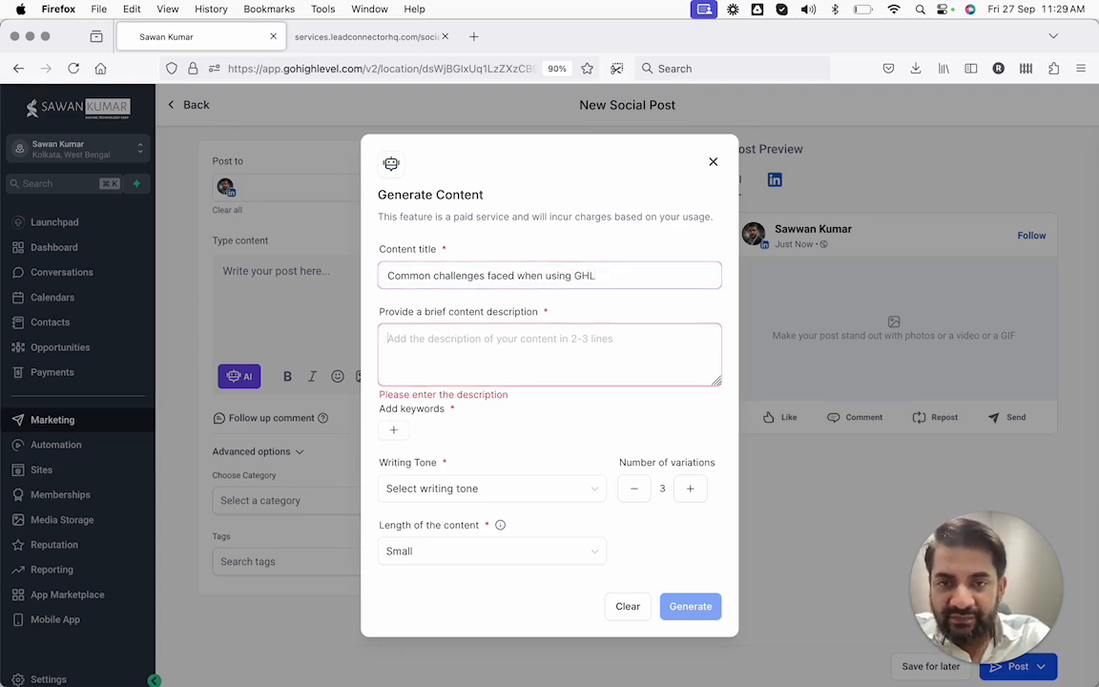
Enter the content description "I want to highlight 3 challenges faced when using GHL and the solutions."
text(I want )
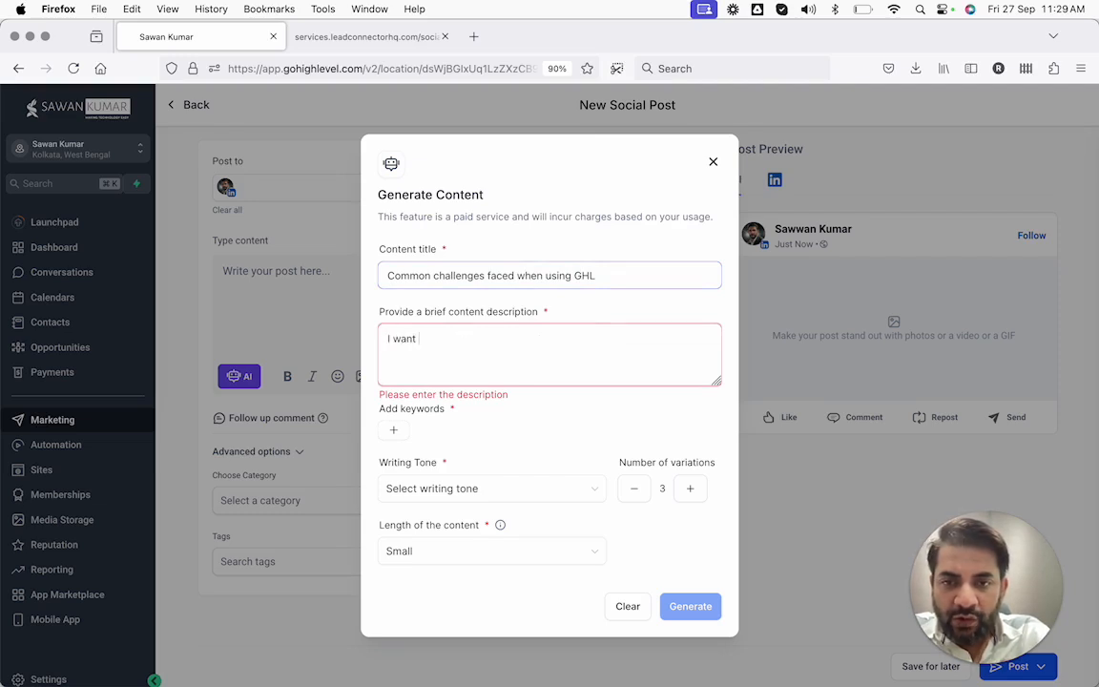
text(to talk about)
key(super+a)
text(I want to high)
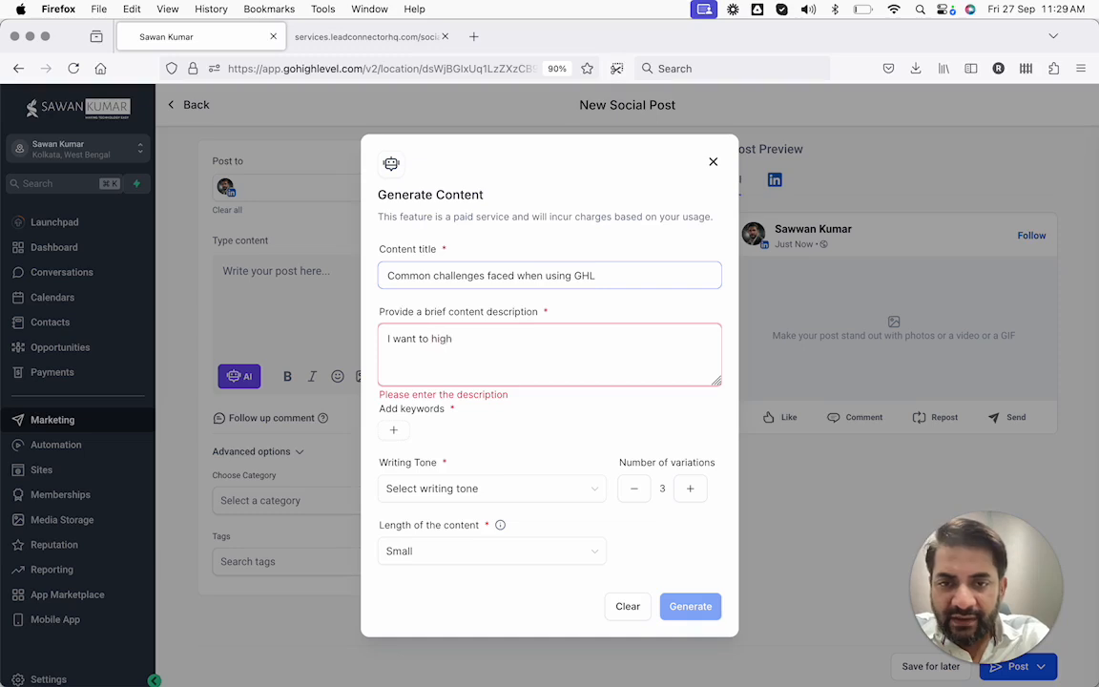
text(light 3 challenges fac)
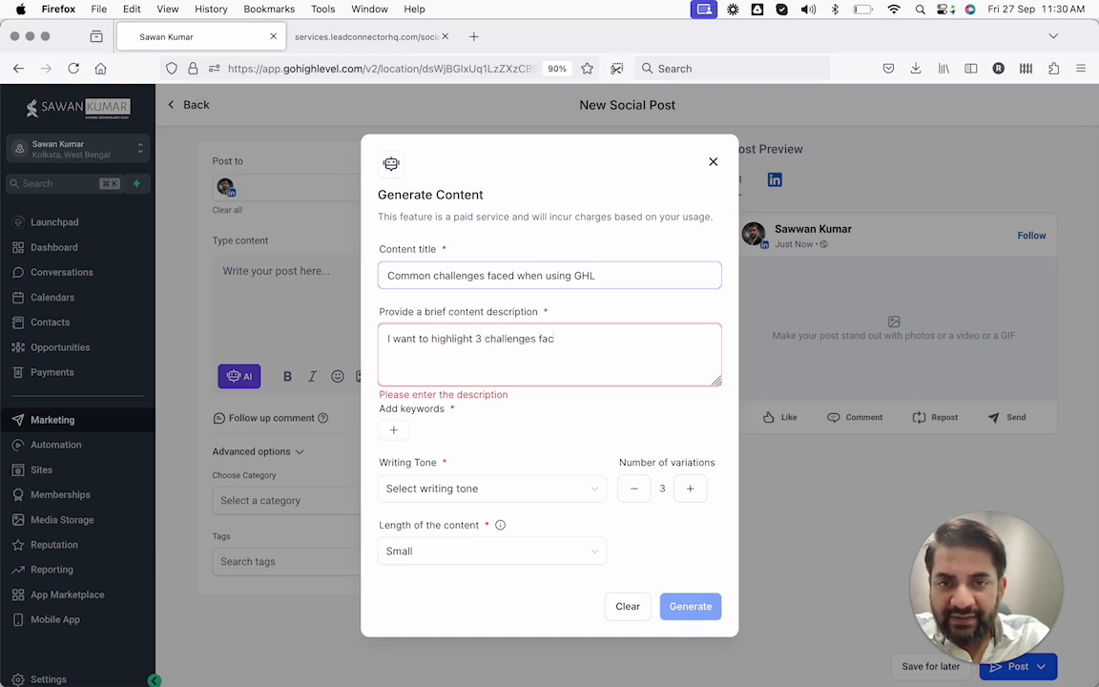
text(ed when using )
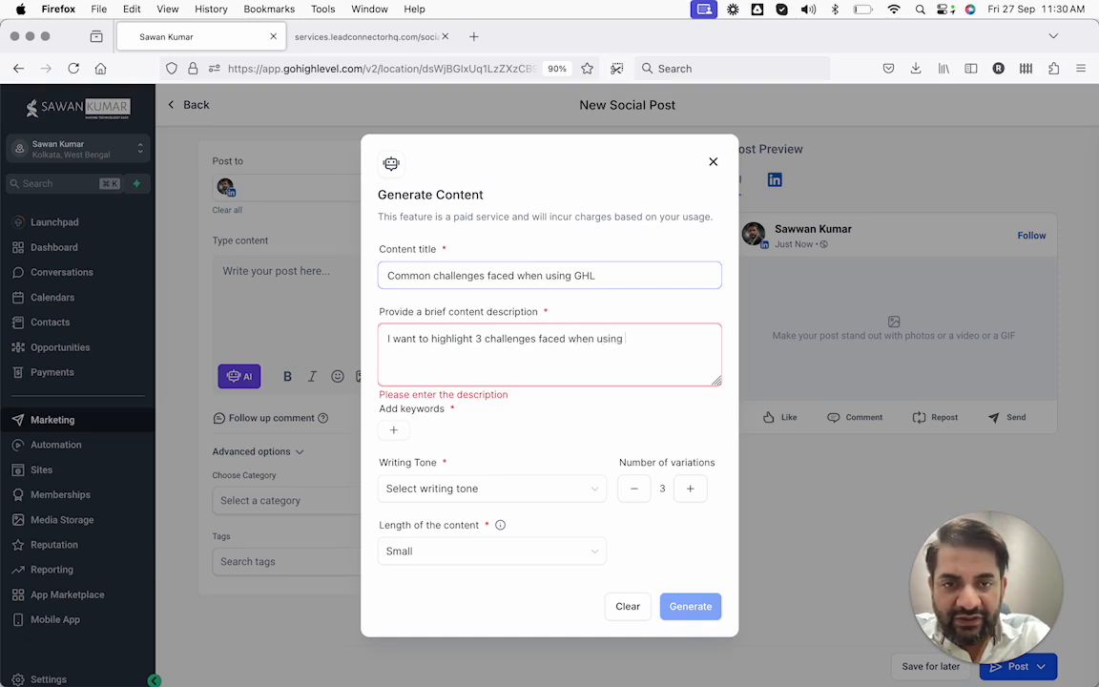
text(GHL and the solutions.)
Add the keywords "gohighlevel", "marketing" and "automation" to the content request
click(395, 433)
text(gohighlevel)
key(Return)
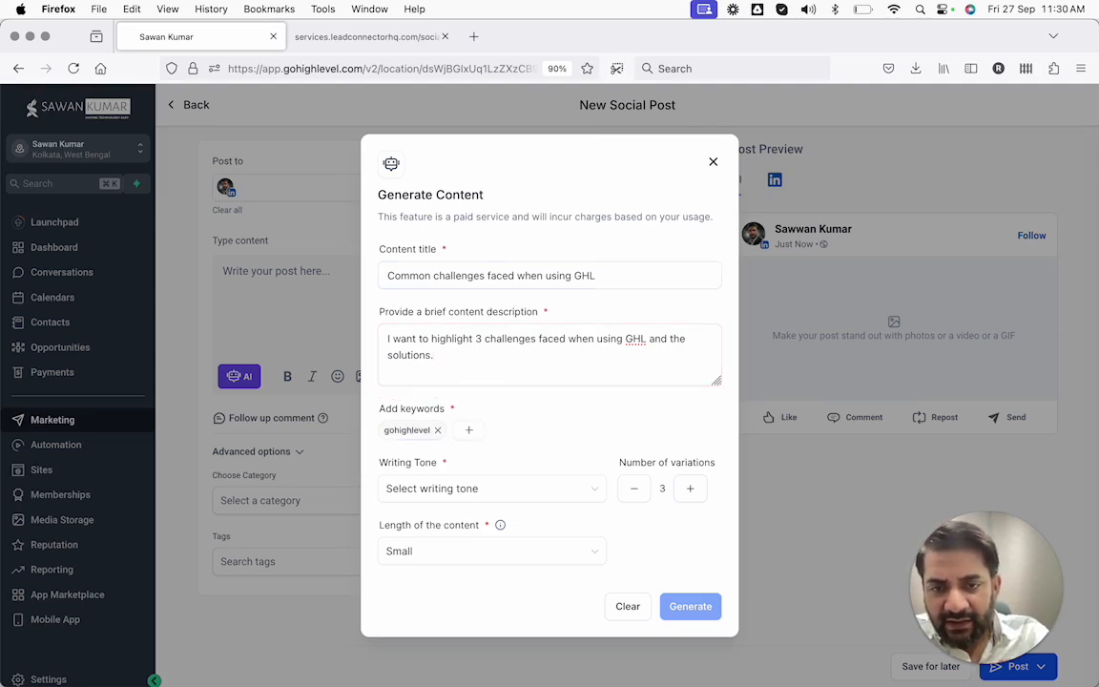
click(461, 430)
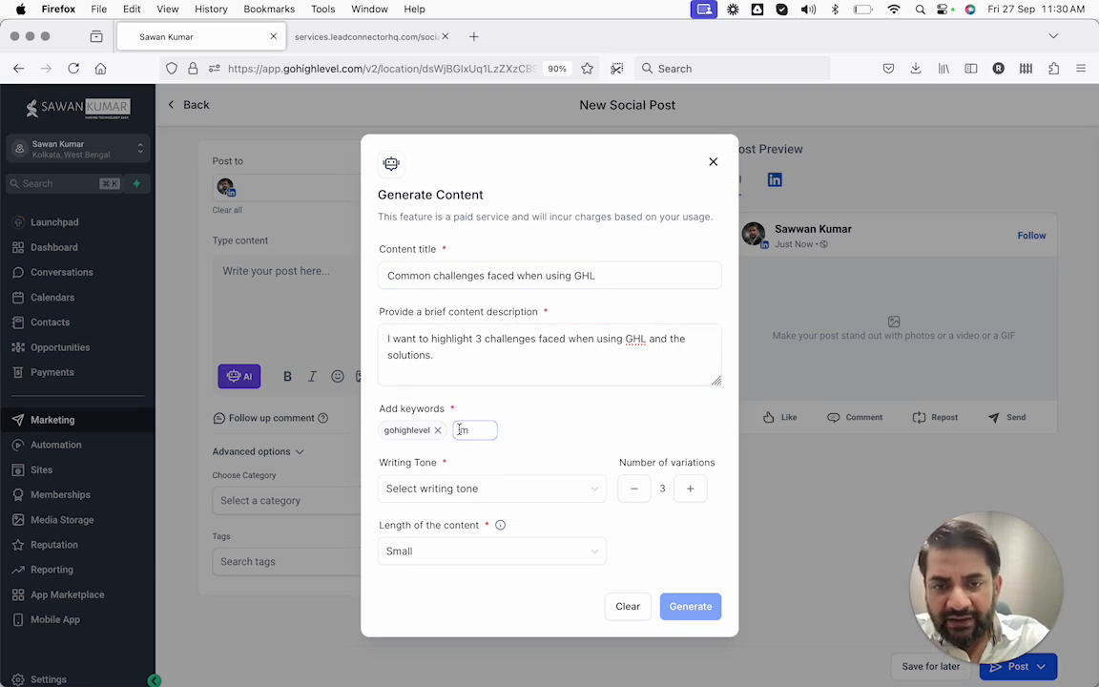
text(marketing)
key(Return)
click(549, 430)
text(automation)
key(Return)
Set the writing tone to Persuasive and reduce the number of variations to 1
click(523, 488)
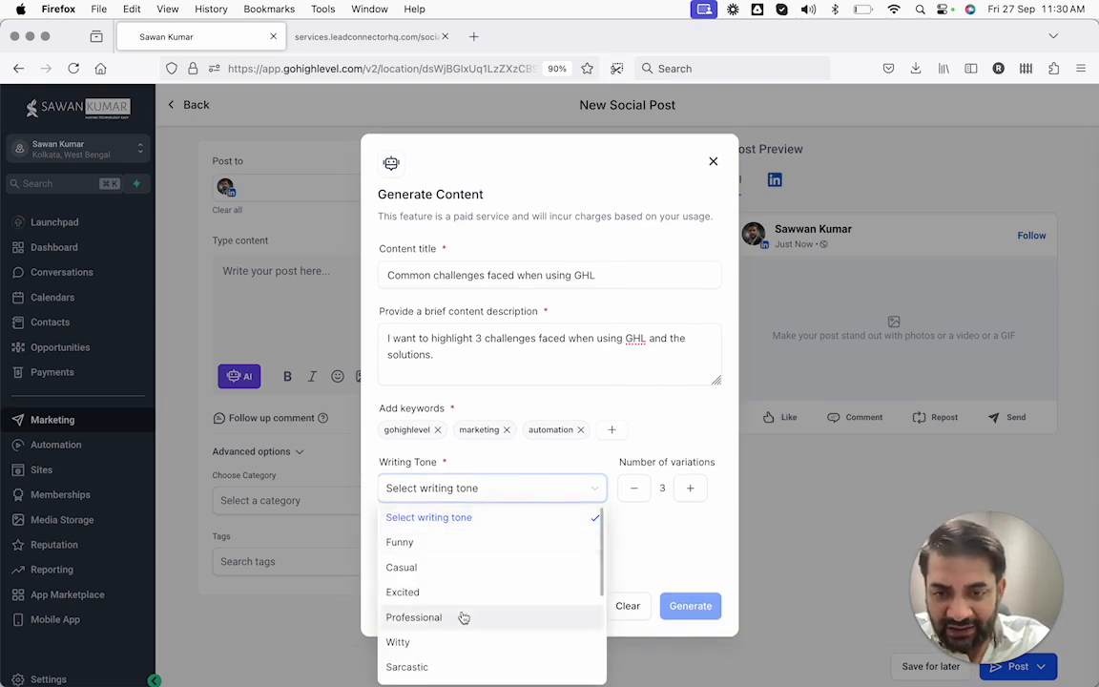
scroll(461, 617, down, 2)
scroll(464, 617, down, 5)
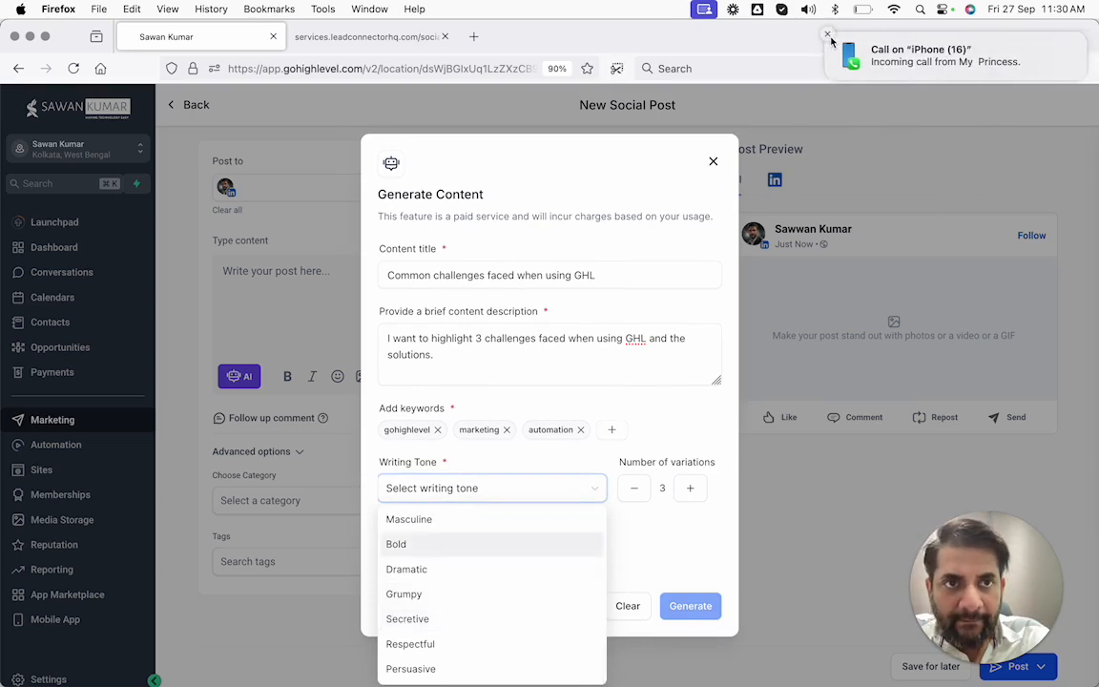
click(831, 39)
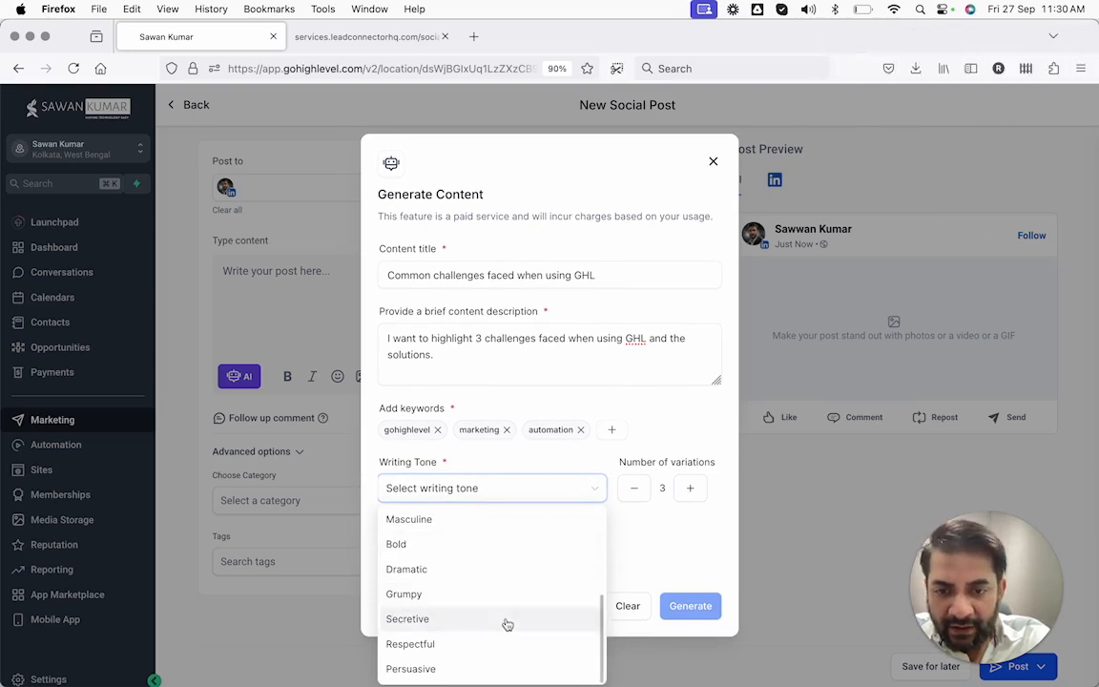
click(474, 672)
click(635, 489)
click(635, 489)
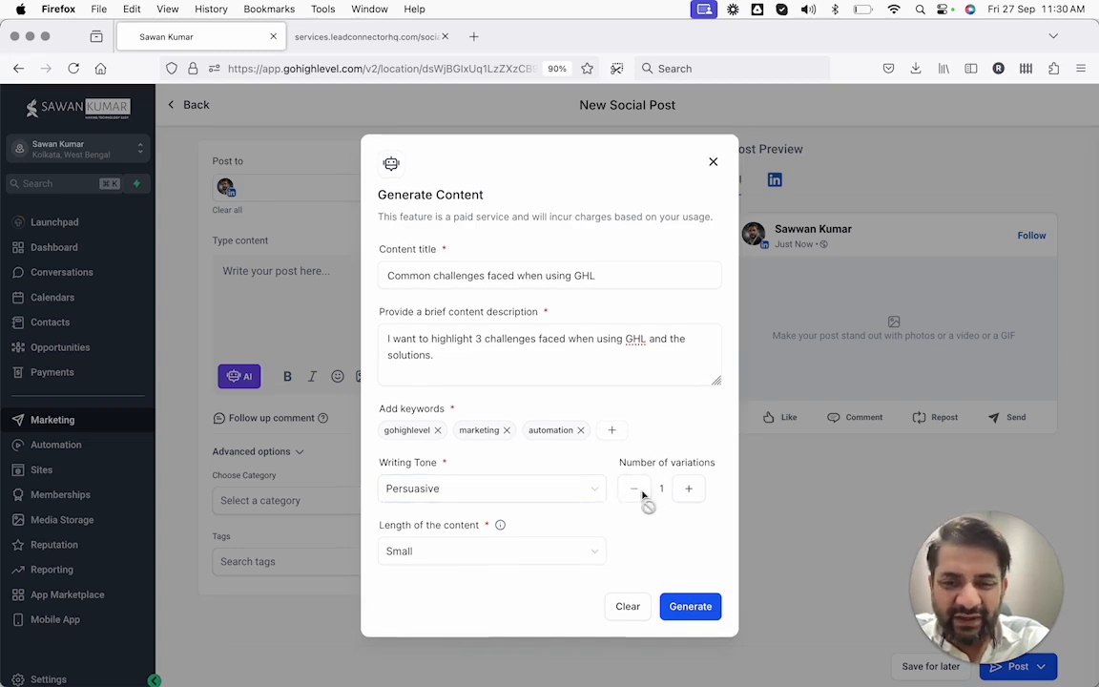
Set the content length to Medium and generate the content
click(572, 556)
click(524, 612)
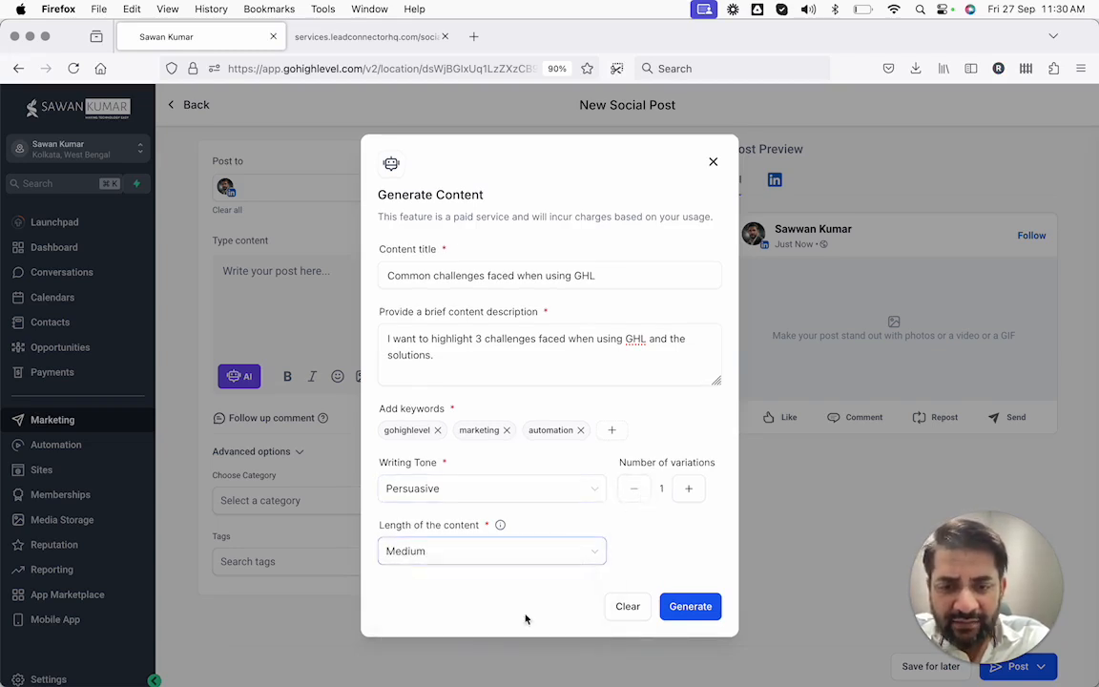
click(692, 611)
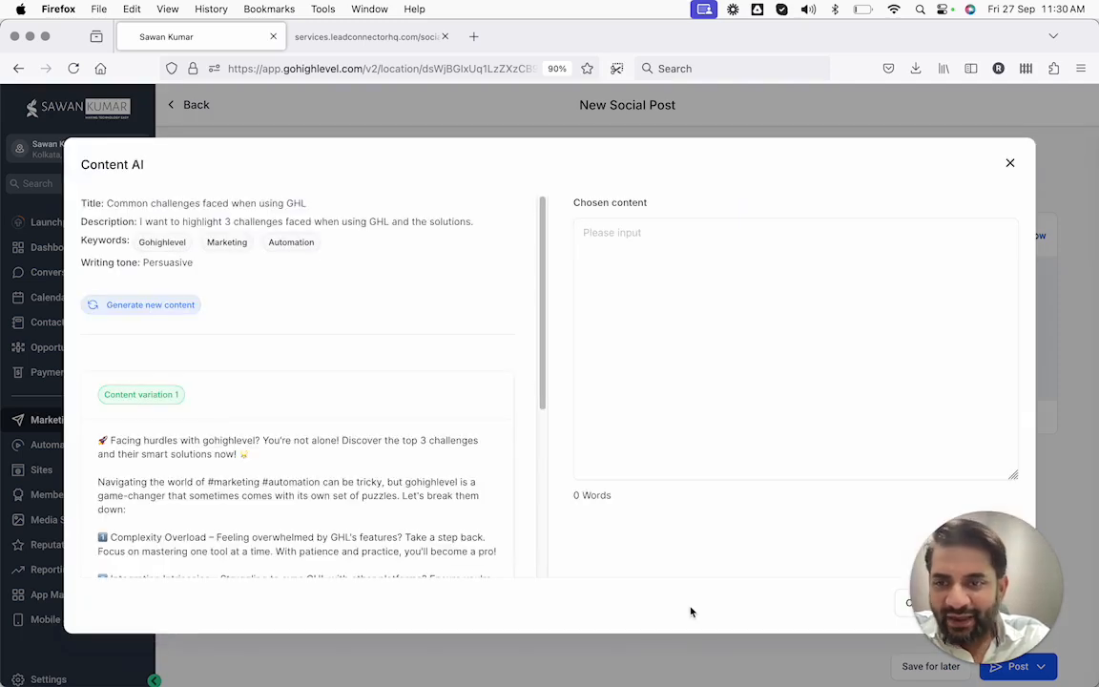
Read through content variation 1 and copy it into the chosen content
scroll(388, 524, down, 1)
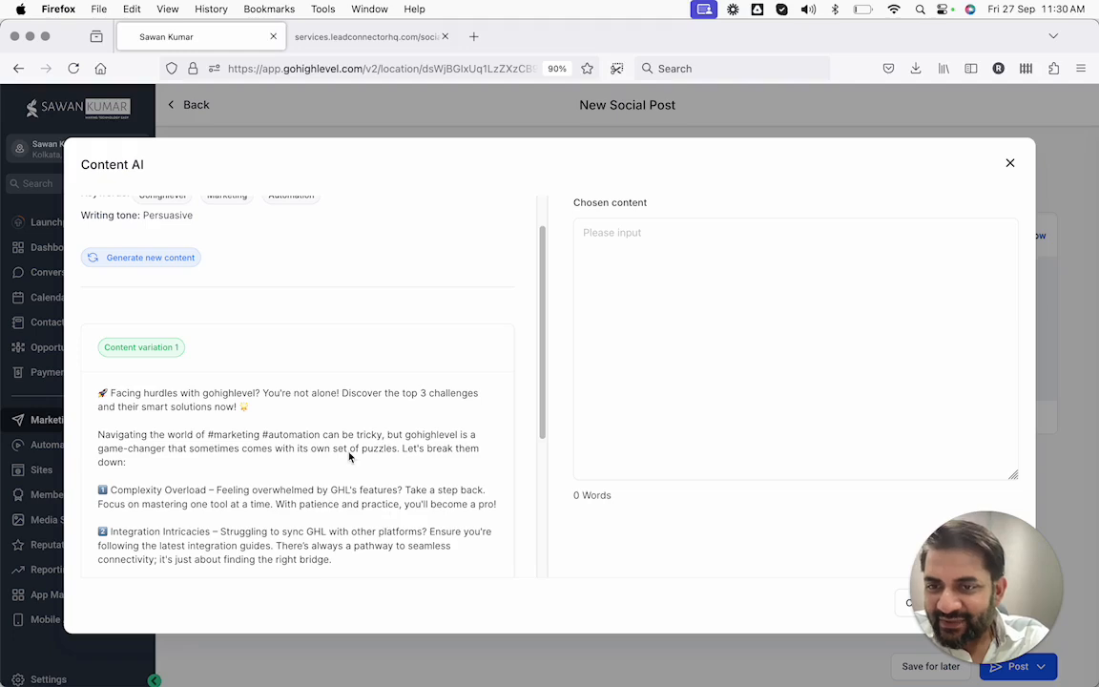
scroll(335, 425, down, 1)
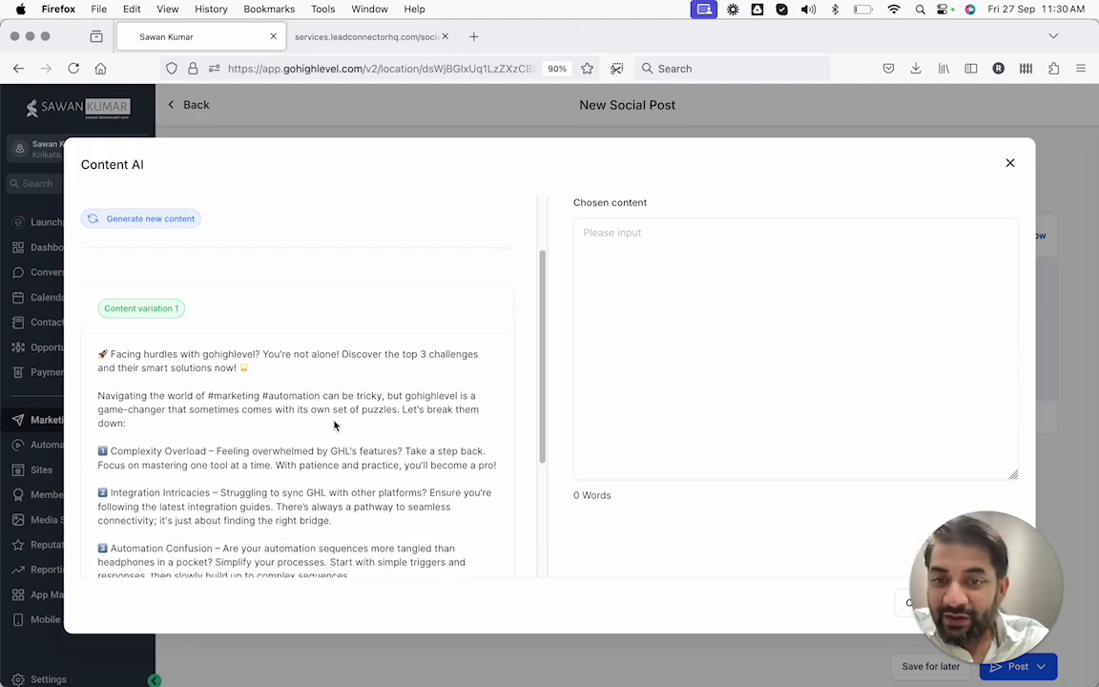
scroll(335, 426, down, 1)
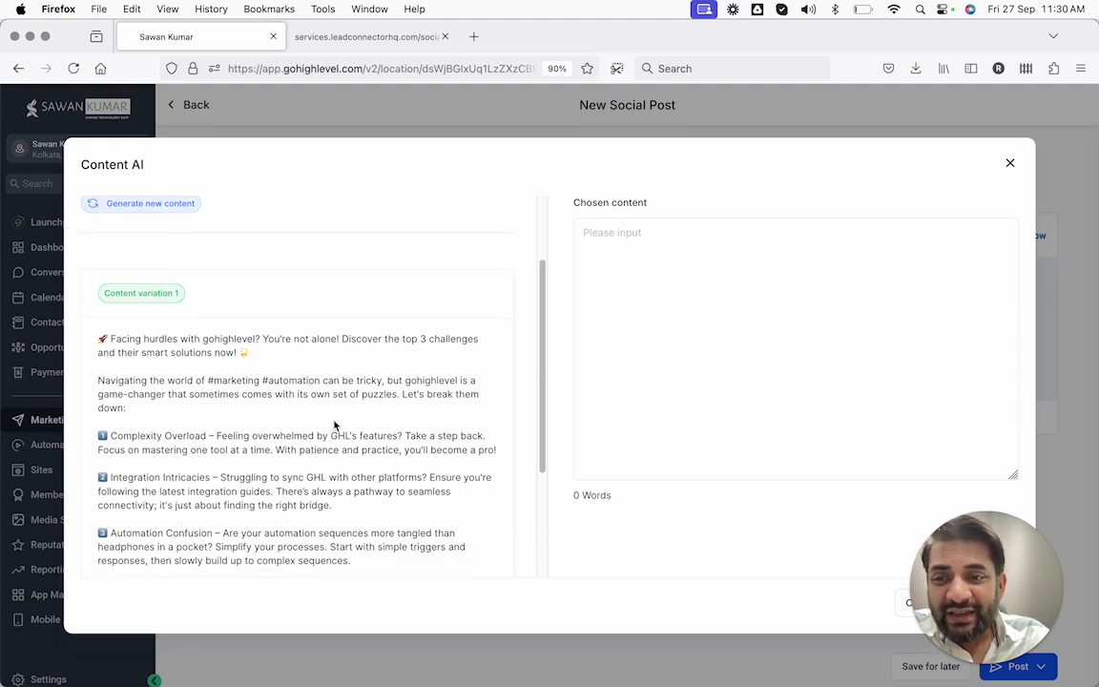
scroll(315, 392, down, 2)
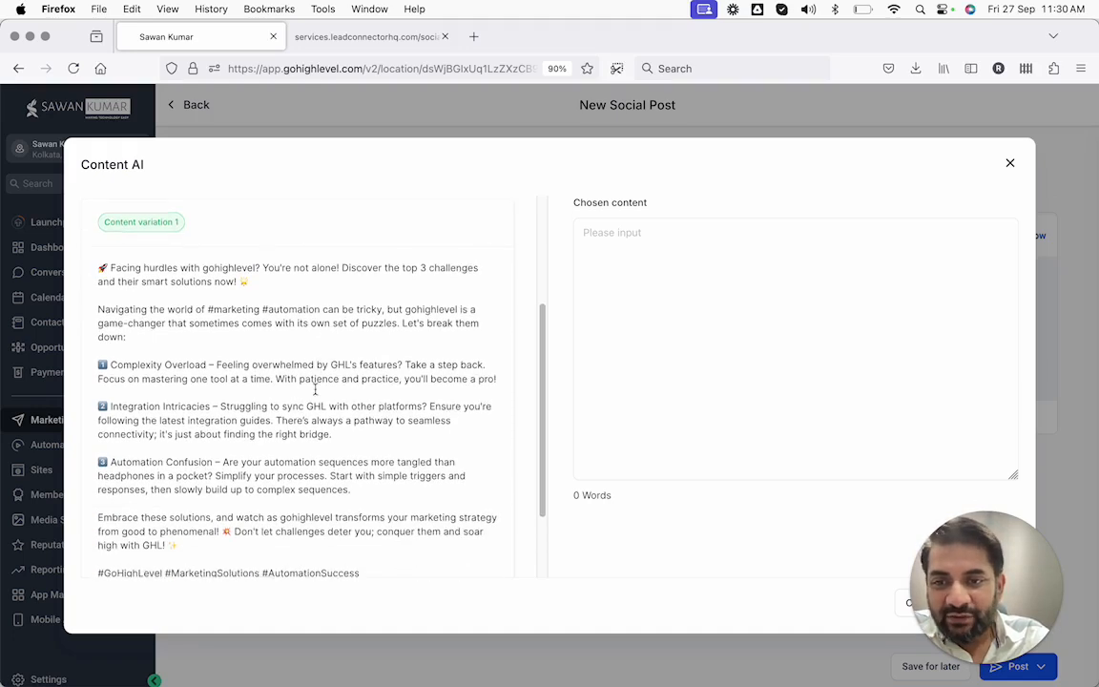
scroll(220, 420, down, 1)
scroll(245, 411, down, 1)
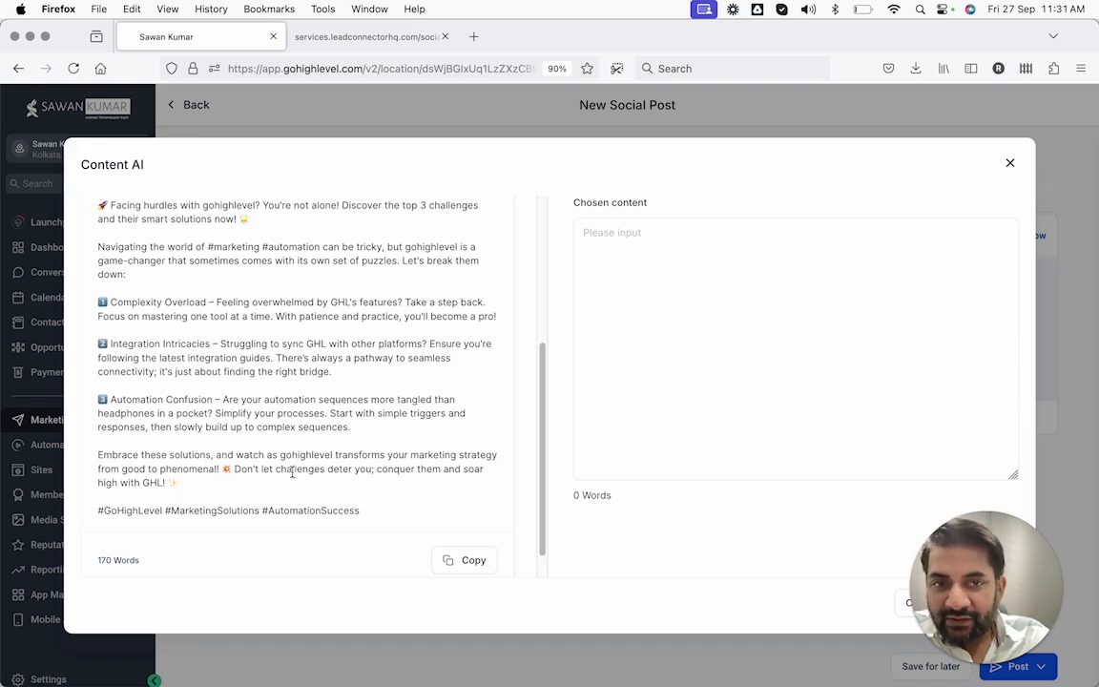
click(471, 563)
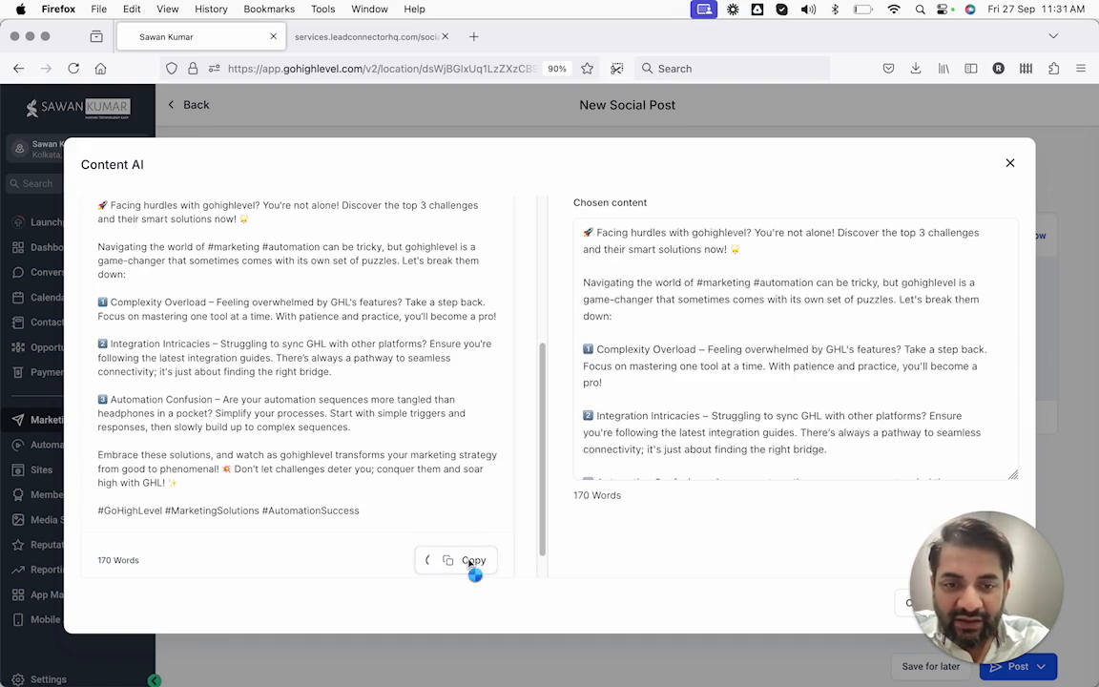
scroll(761, 468, down, 5)
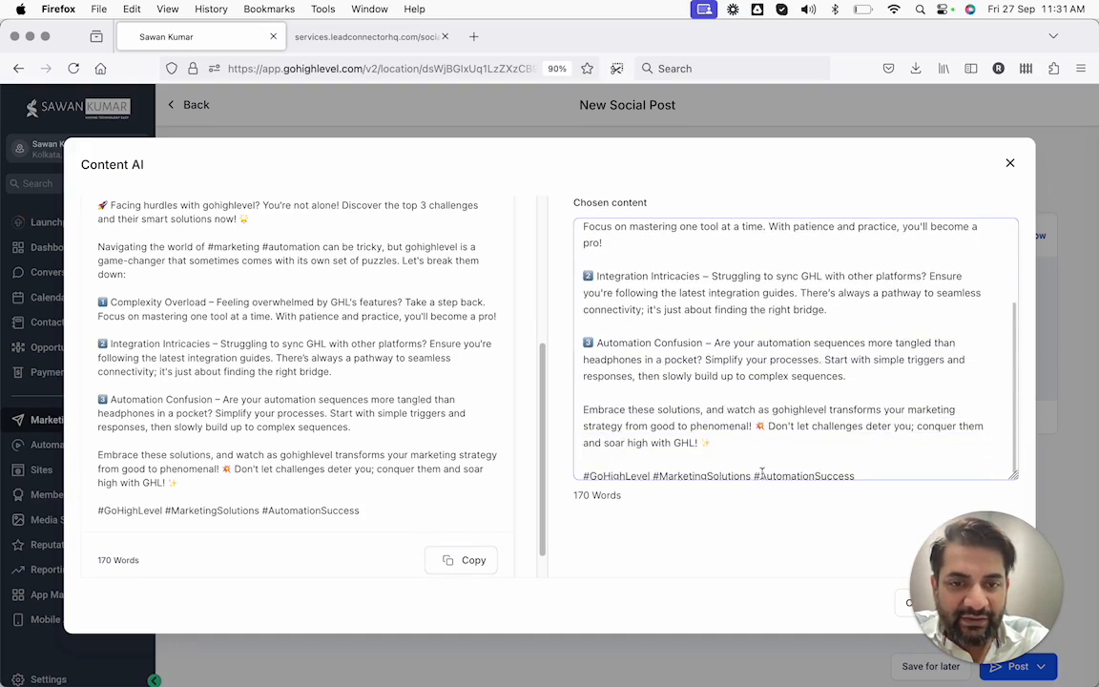
Insert the chosen AI content into the new social post and review its text there
drag(958, 631, 701, 629)
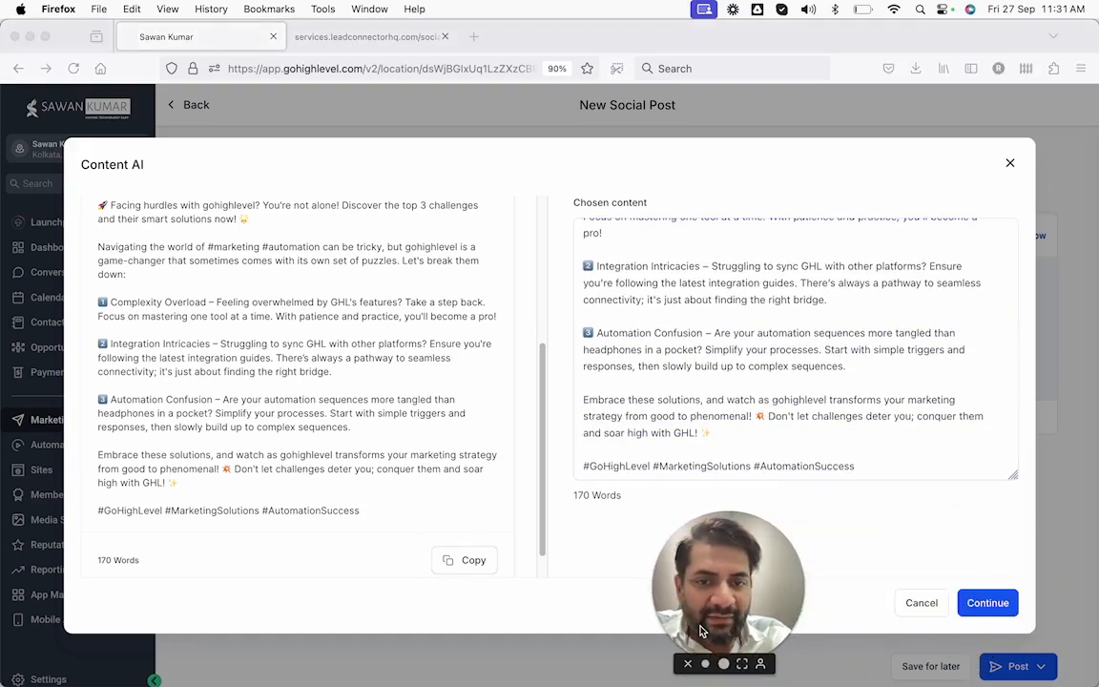
click(702, 349)
scroll(701, 349, up, 5)
click(988, 602)
drag(773, 626, 1050, 625)
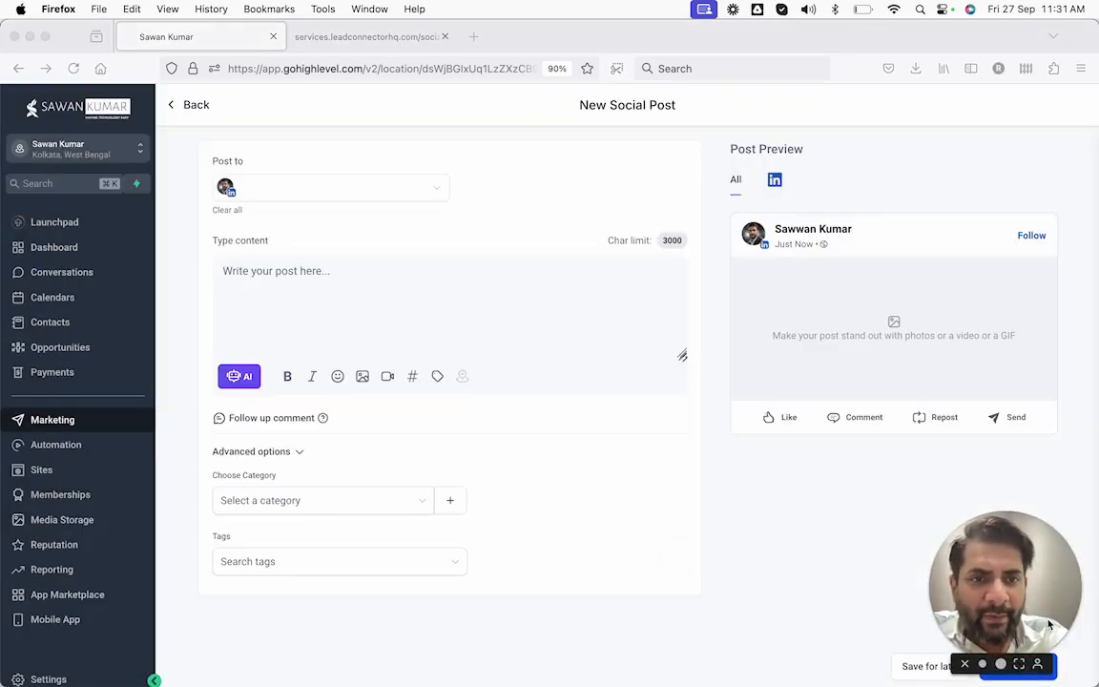
scroll(343, 315, down, 3)
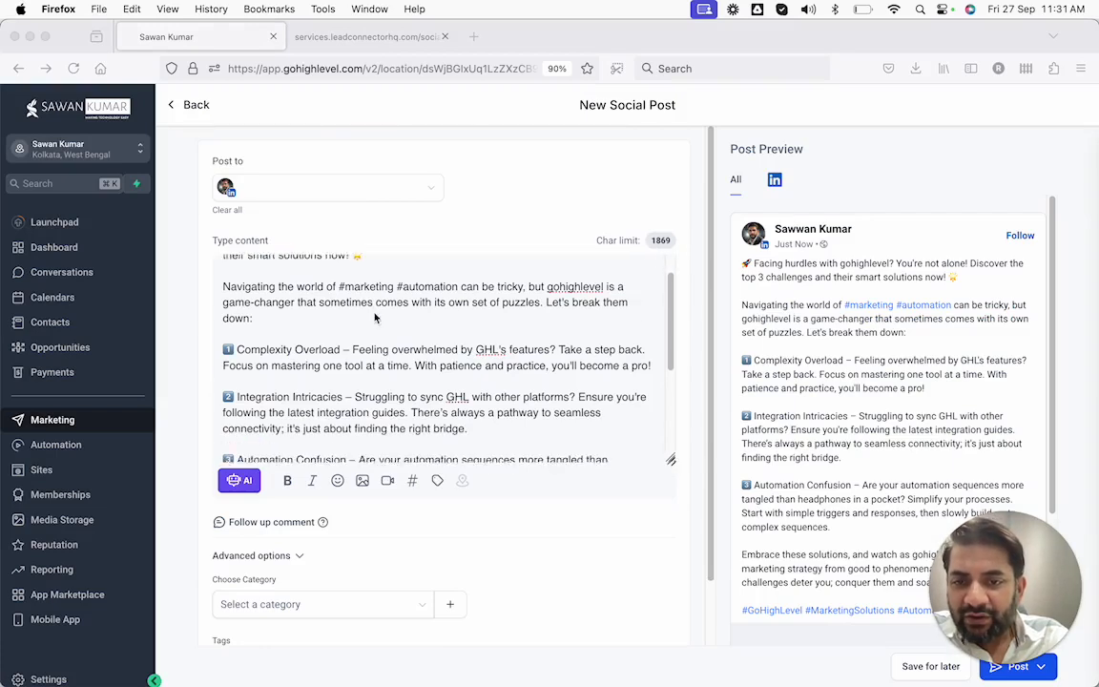
click(362, 481)
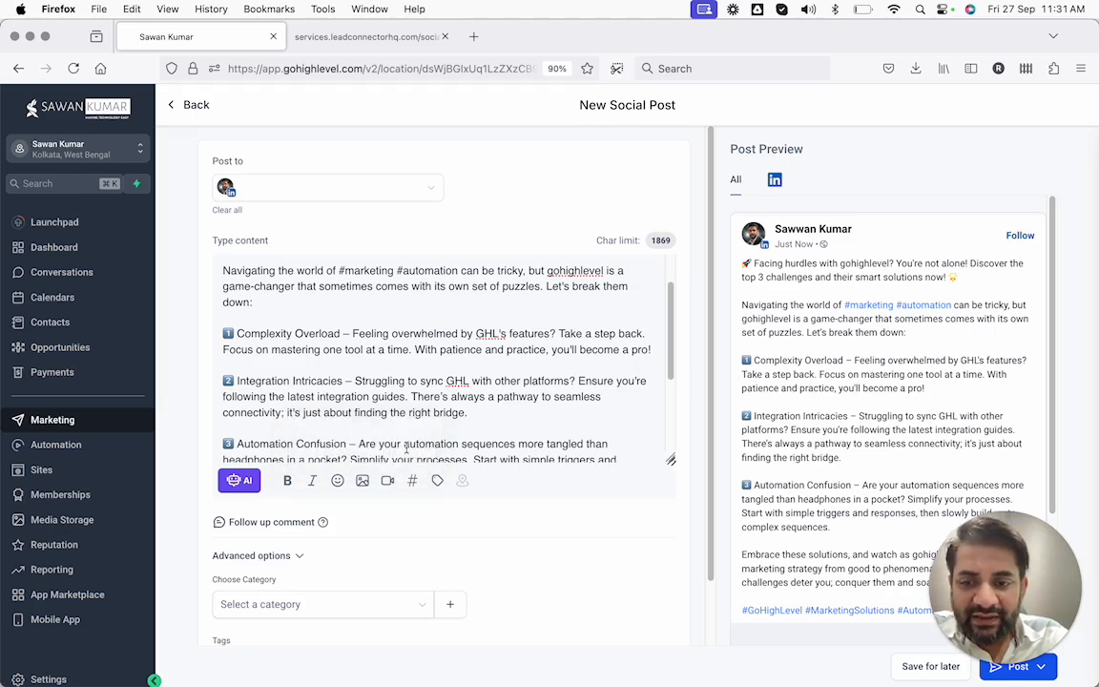
scroll(406, 448, down, 1)
Try the Send Post for Approval option with September 28, 2024, an approver and an empty note, and cancel the request
drag(1026, 655, 148, 654)
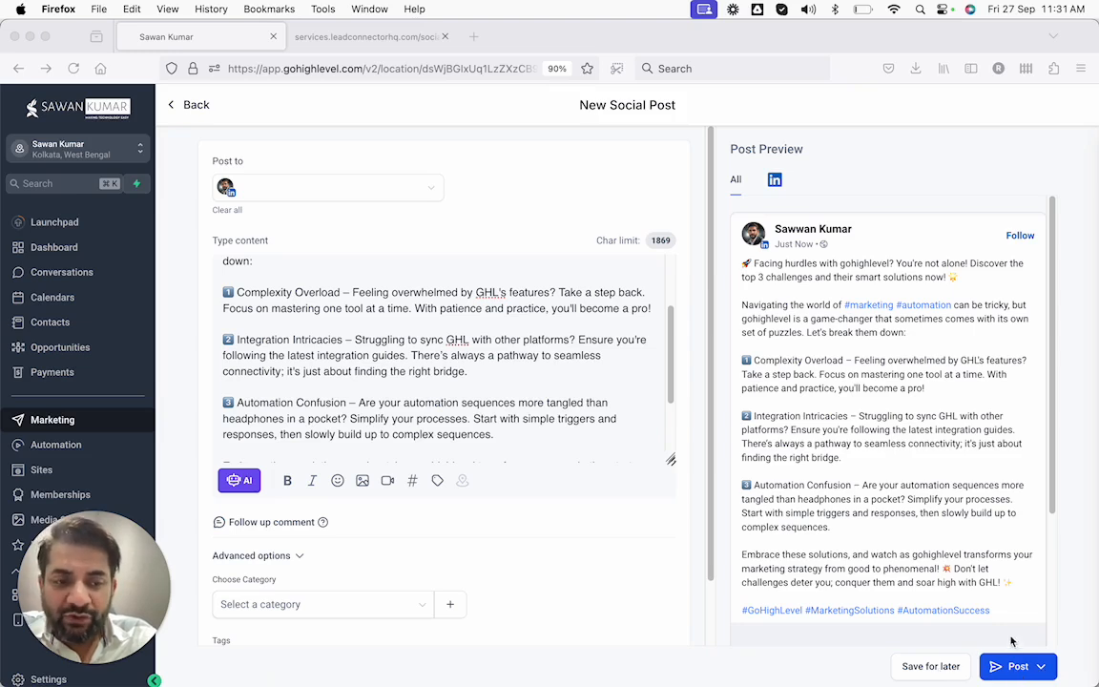
click(1043, 669)
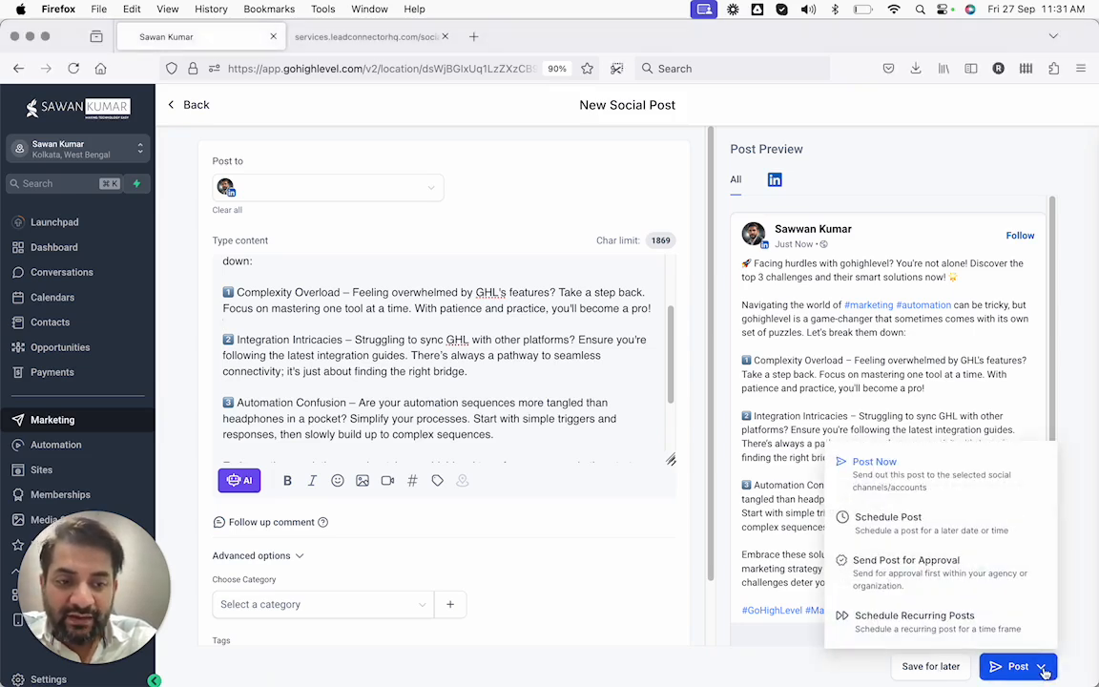
click(907, 572)
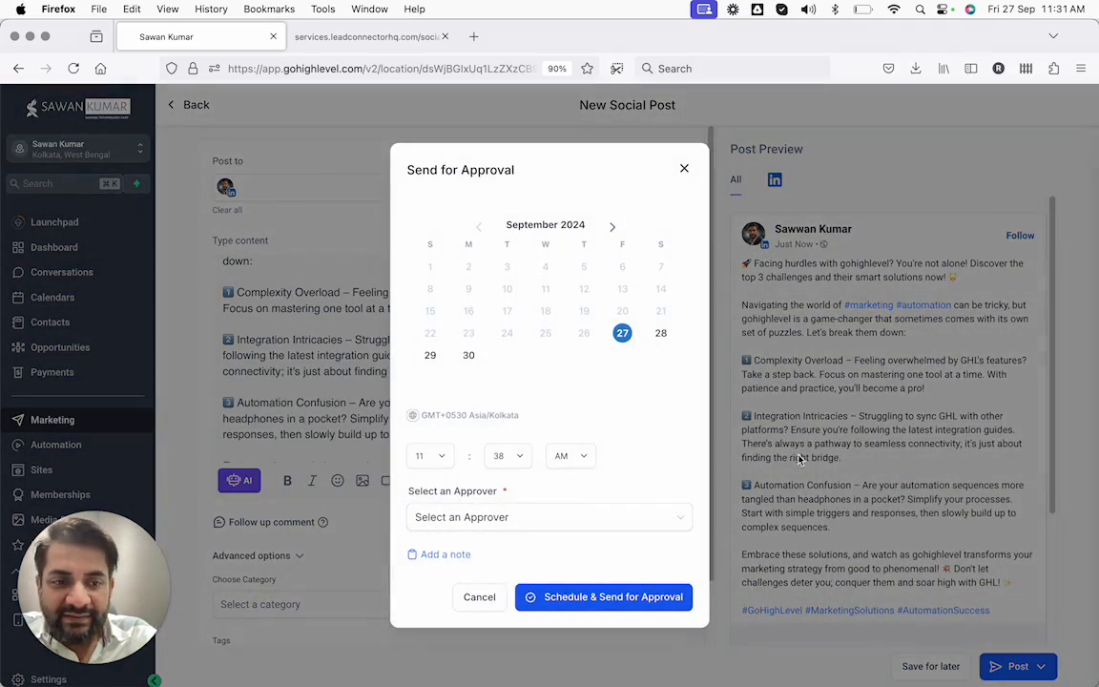
click(661, 334)
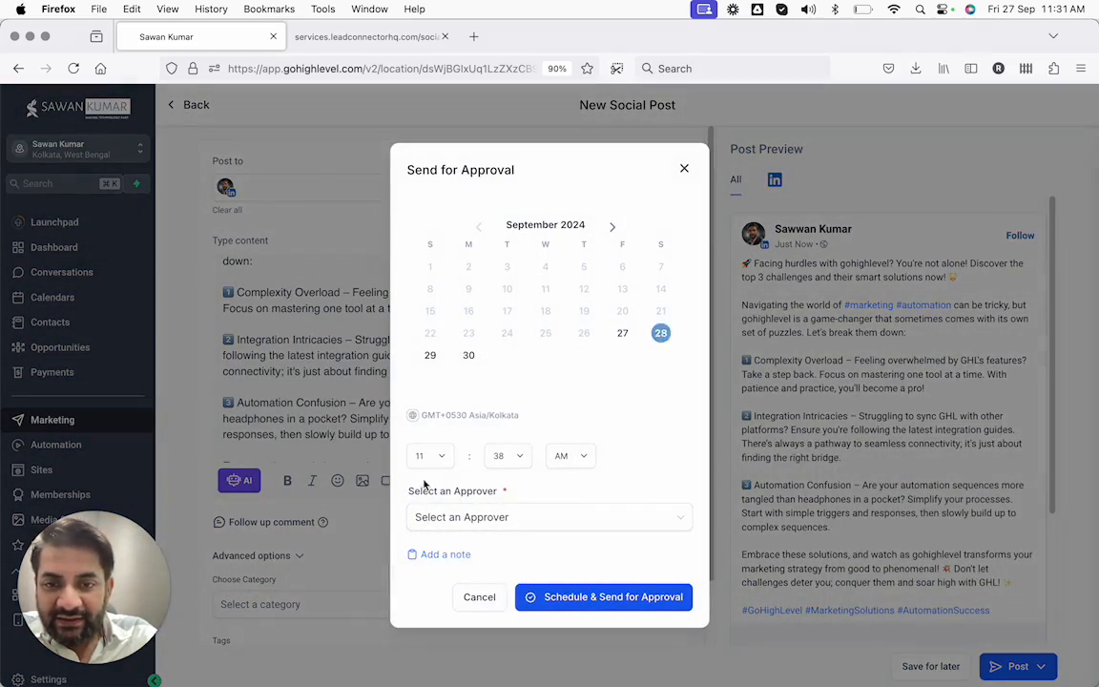
click(459, 517)
click(459, 518)
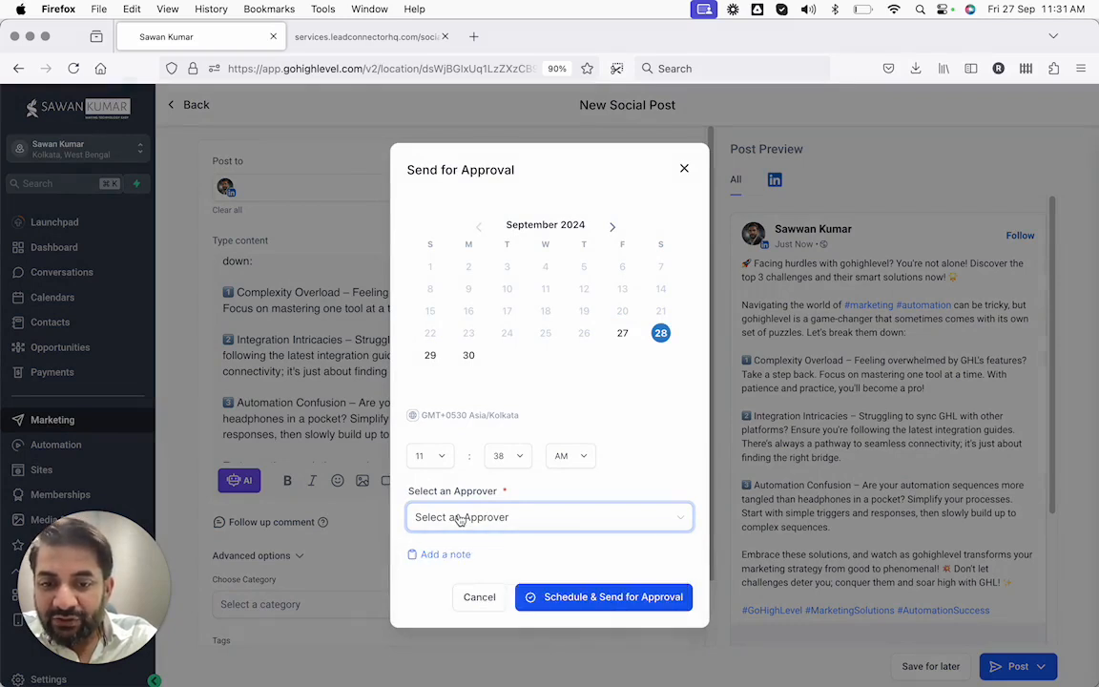
click(459, 517)
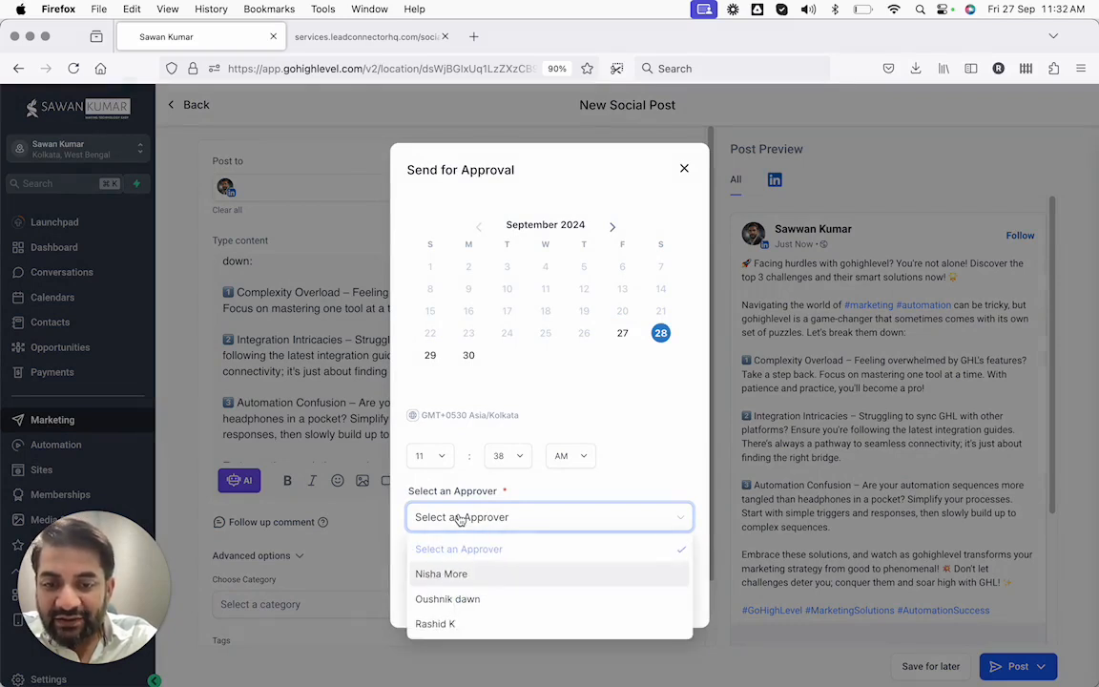
click(463, 574)
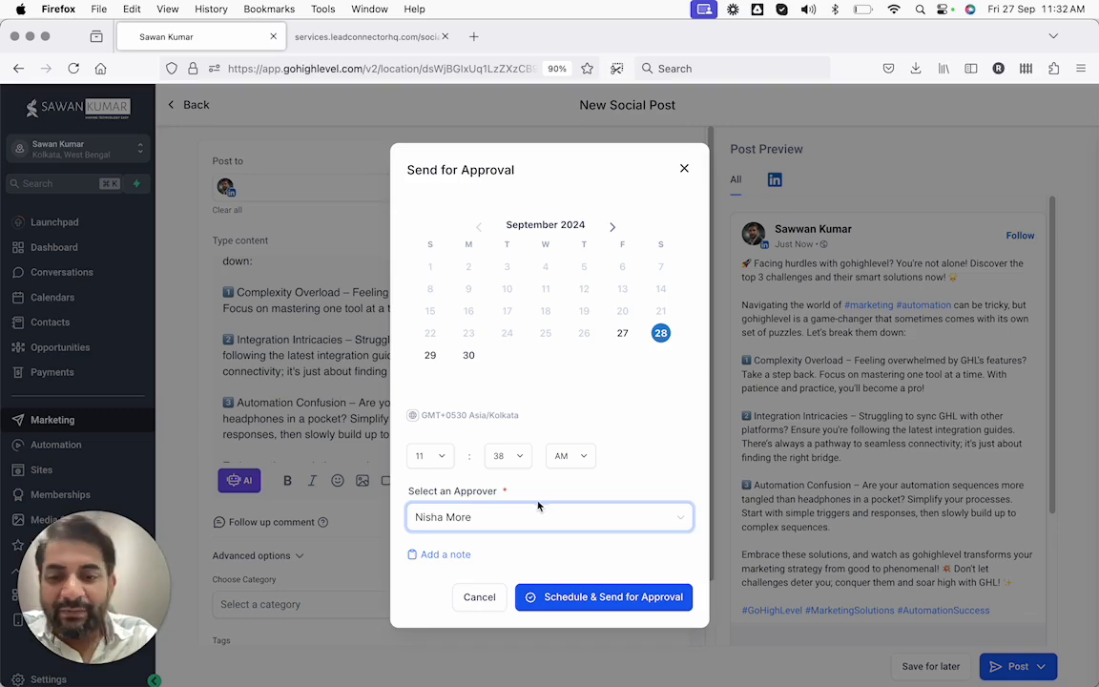
click(448, 555)
click(450, 556)
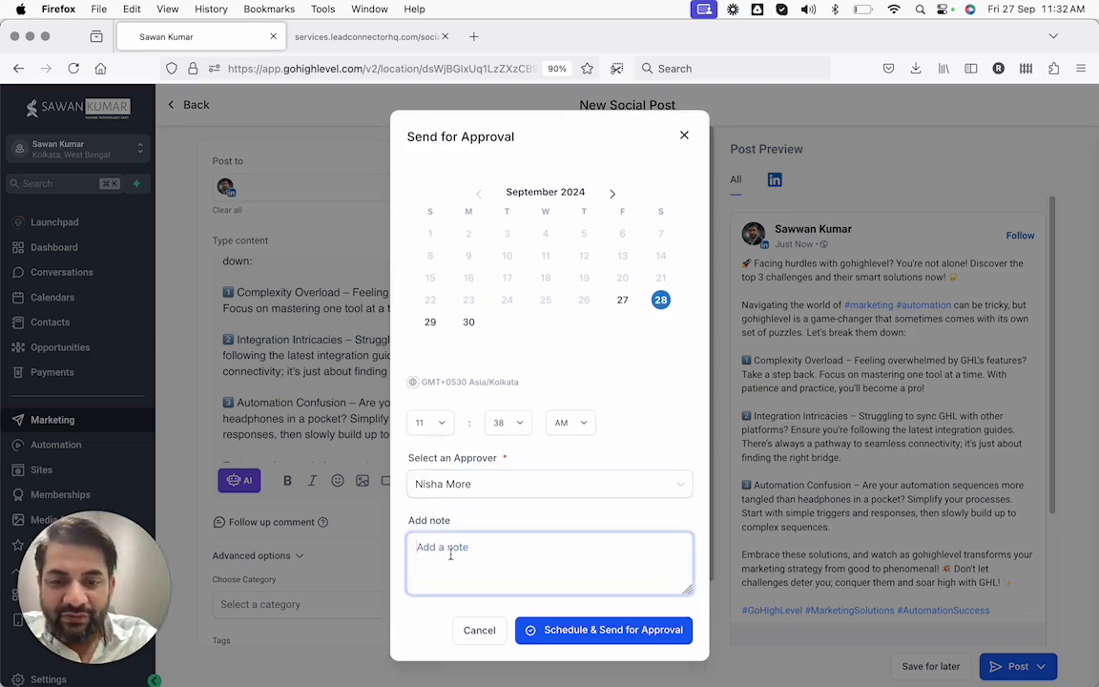
click(479, 630)
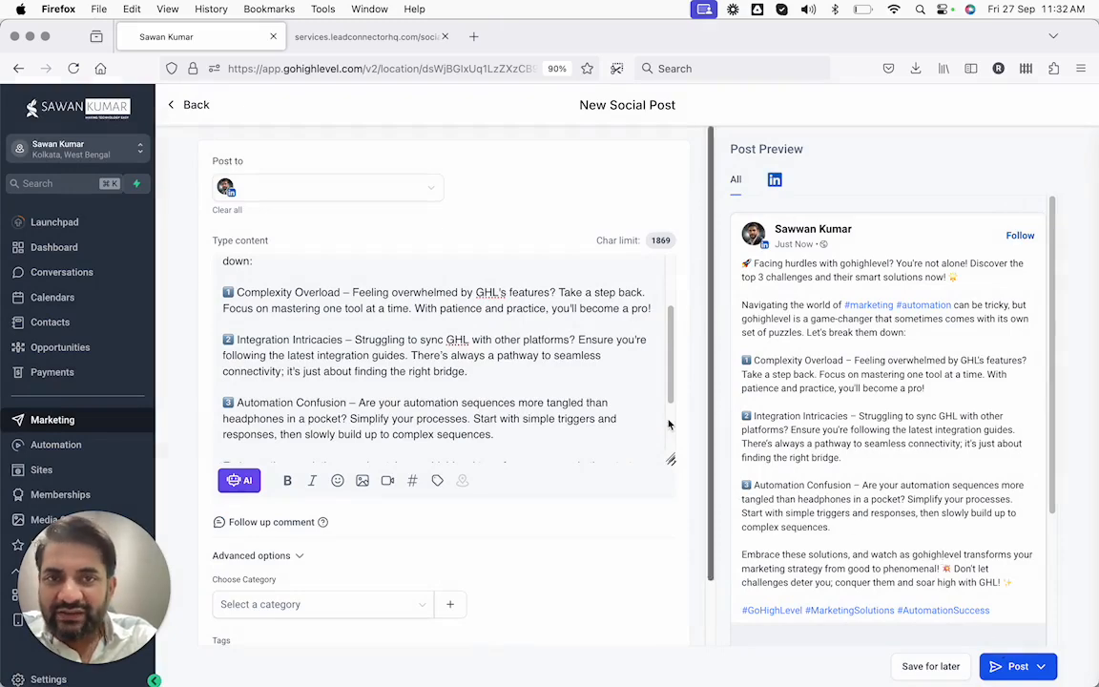
Leave the new post without publishing and switch the Social Planner to the calendar view
scroll(611, 372, up, 2)
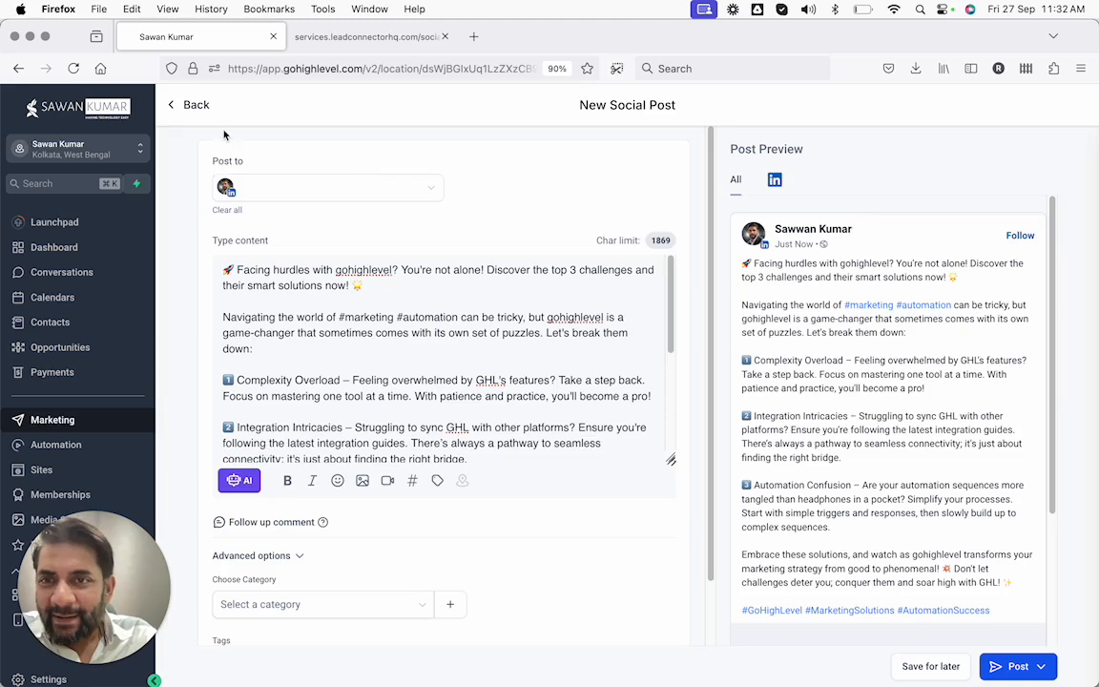
click(186, 103)
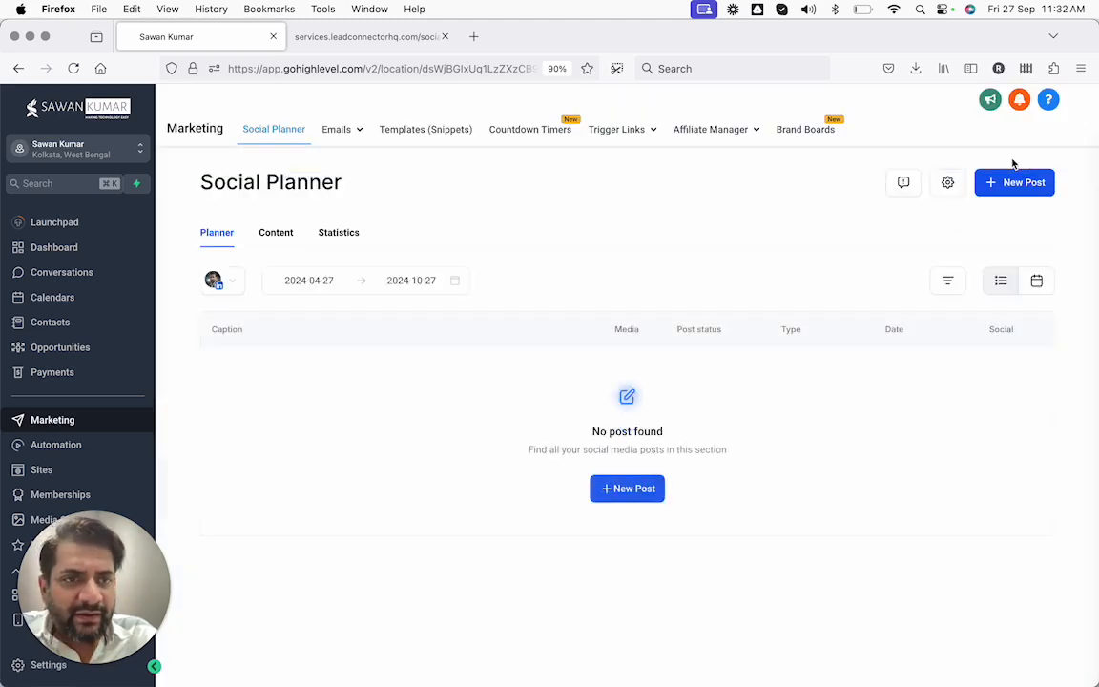
click(1036, 280)
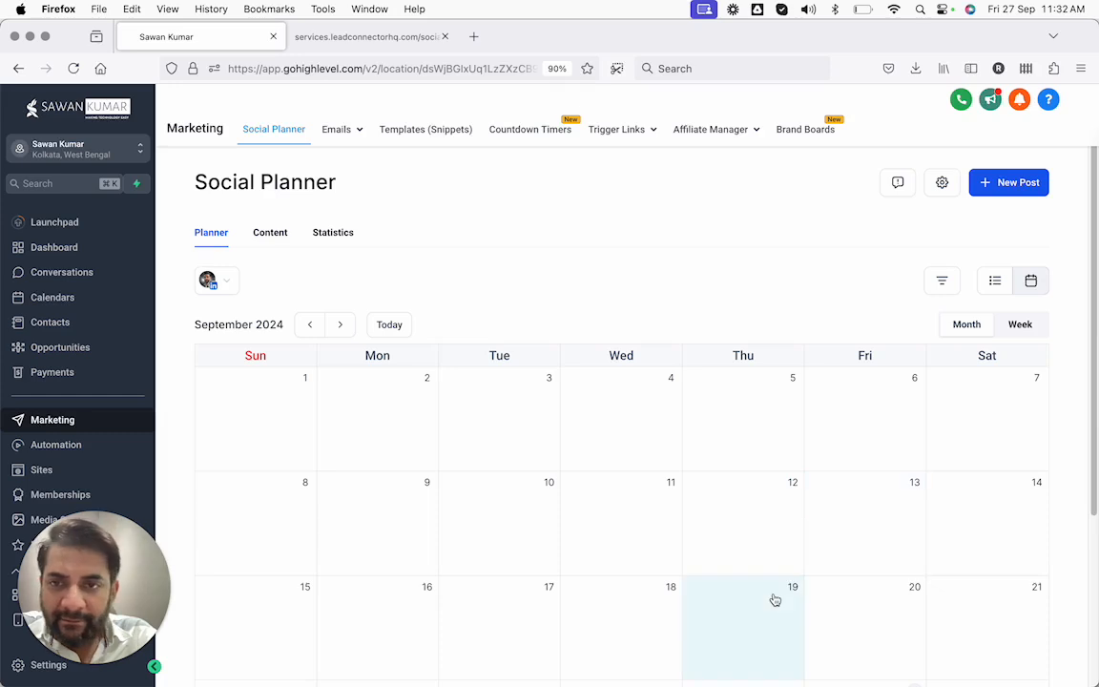
Start a new review post in the Social Planner and choose Facebook as the review source
scroll(774, 600, down, 2)
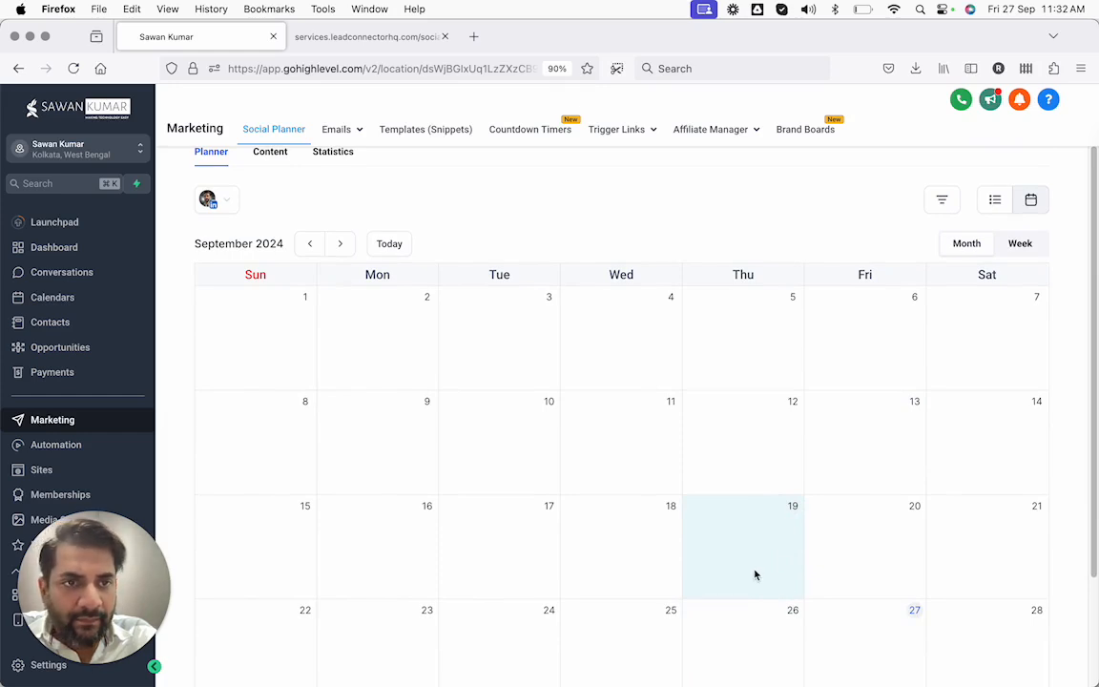
scroll(764, 444, up, 2)
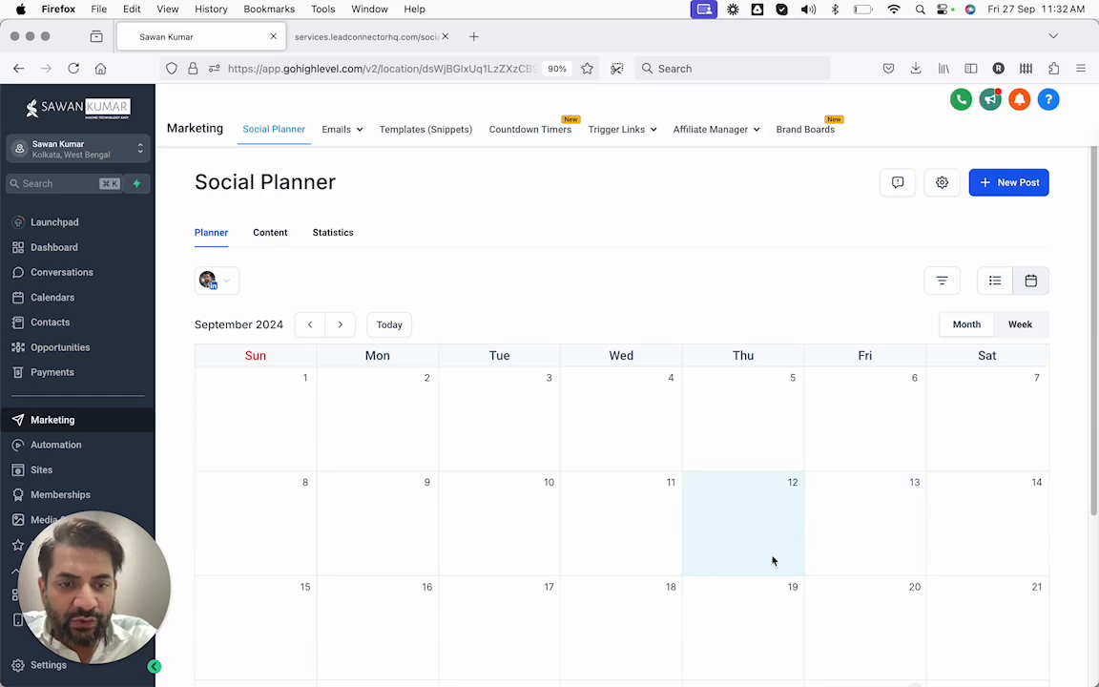
click(983, 184)
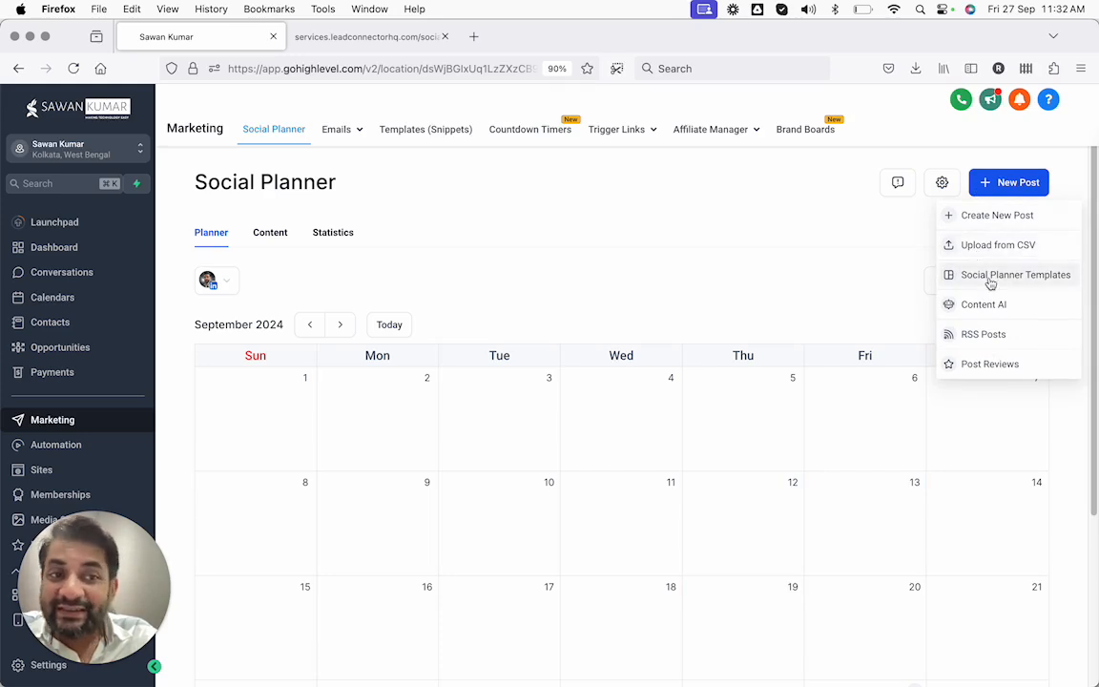
click(983, 365)
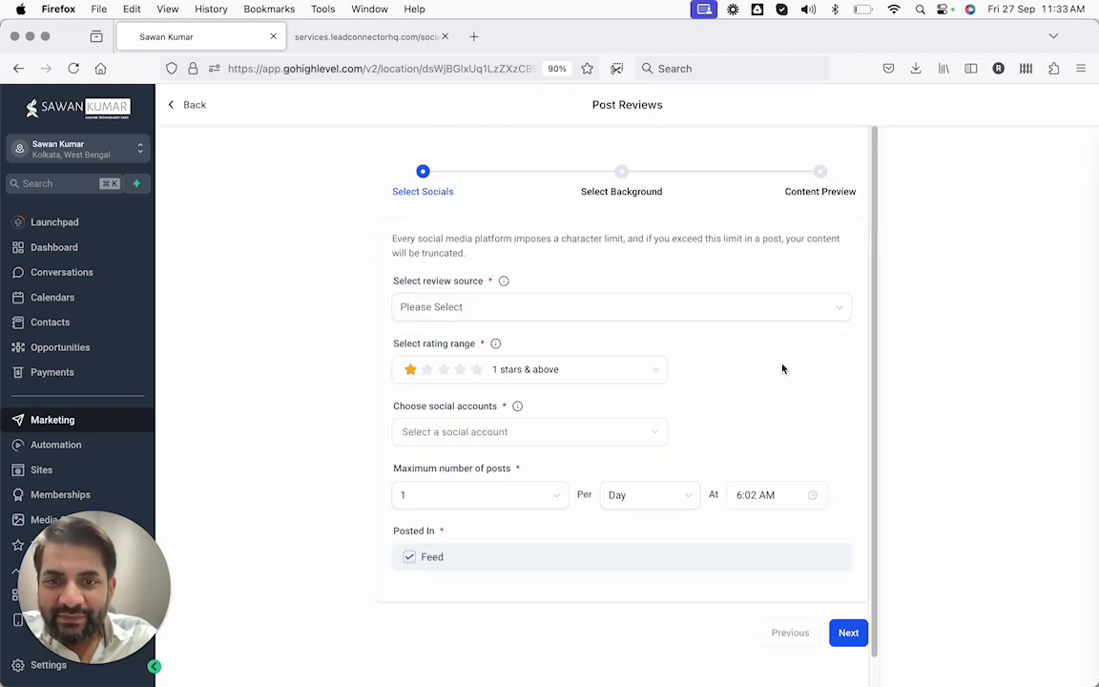
click(621, 308)
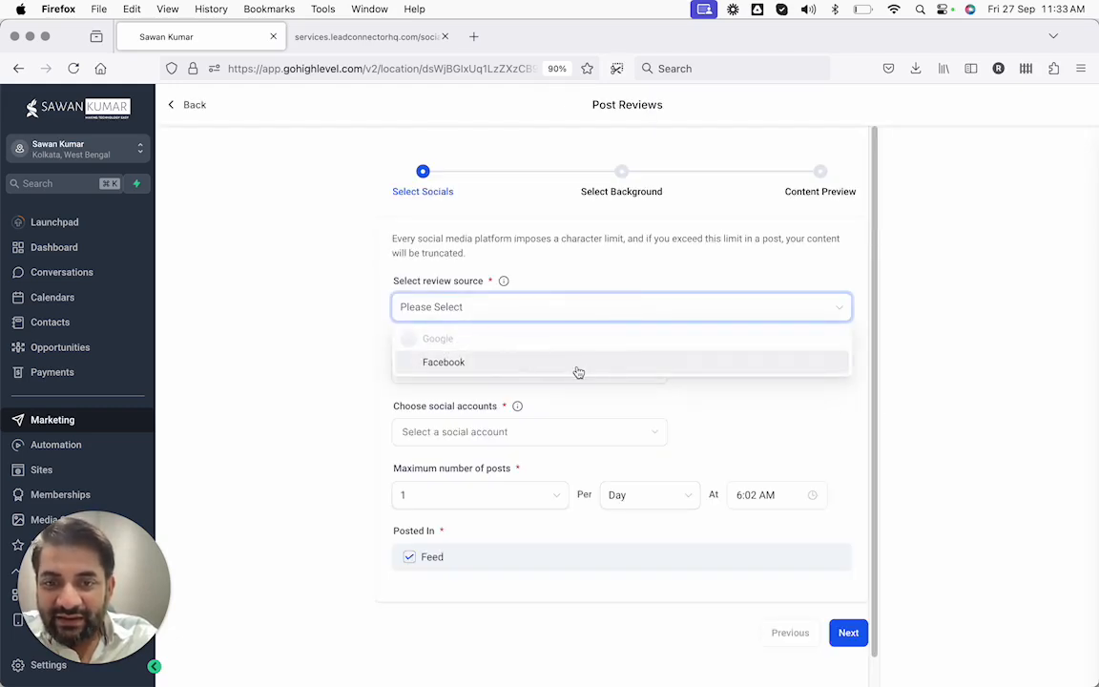
click(578, 372)
click(606, 275)
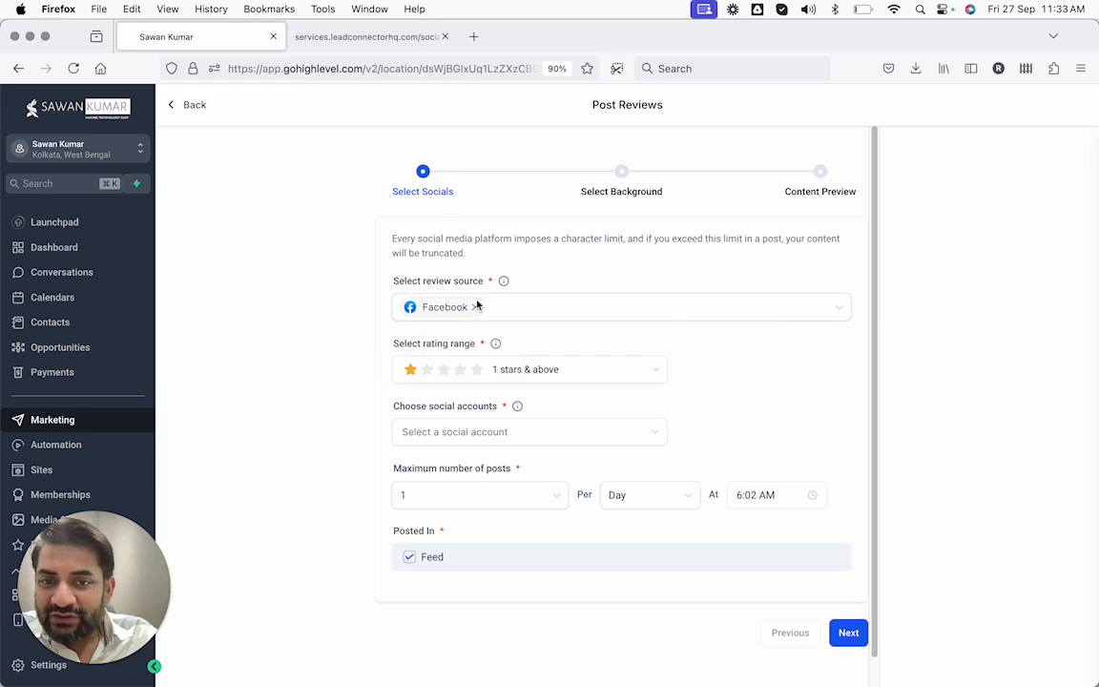
Set the review post's rating range to 4 stars & above and select the connected LinkedIn profile as its social account
click(486, 377)
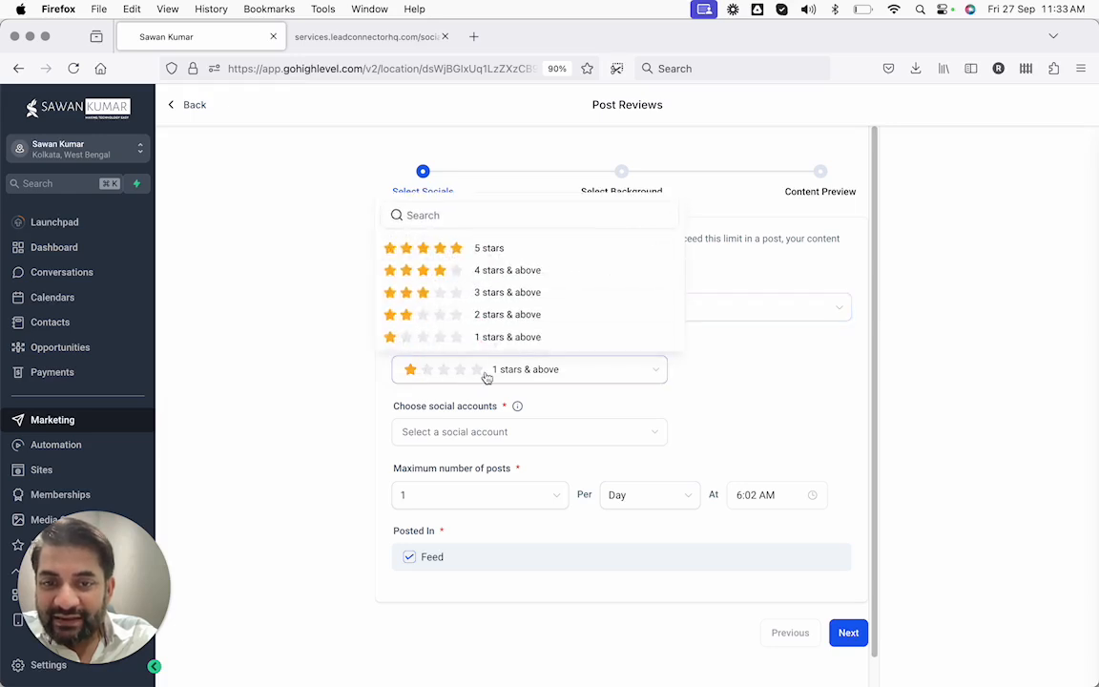
click(516, 271)
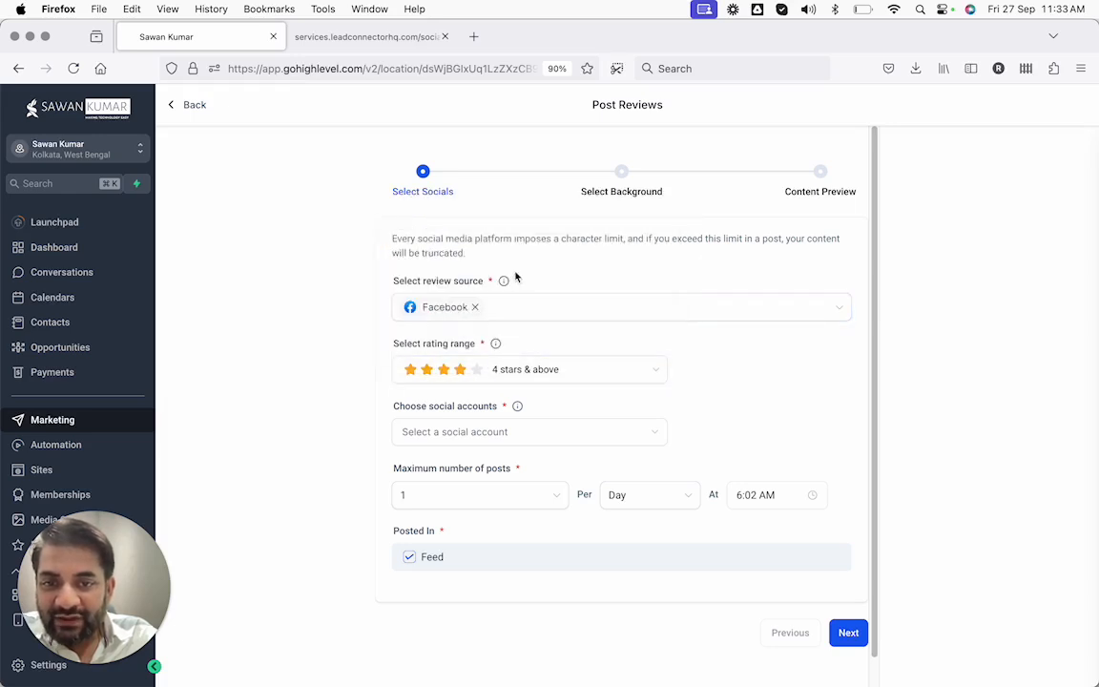
click(455, 431)
click(405, 559)
click(358, 444)
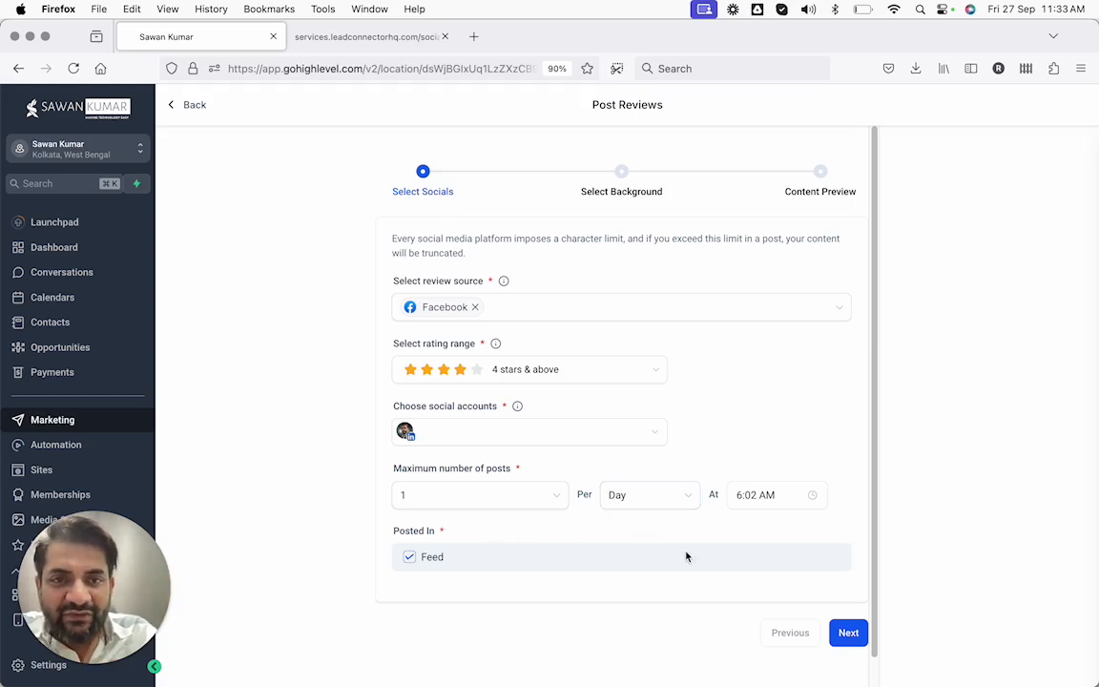
Choose the Abstract background image for the review post and proceed to its content preview
click(848, 633)
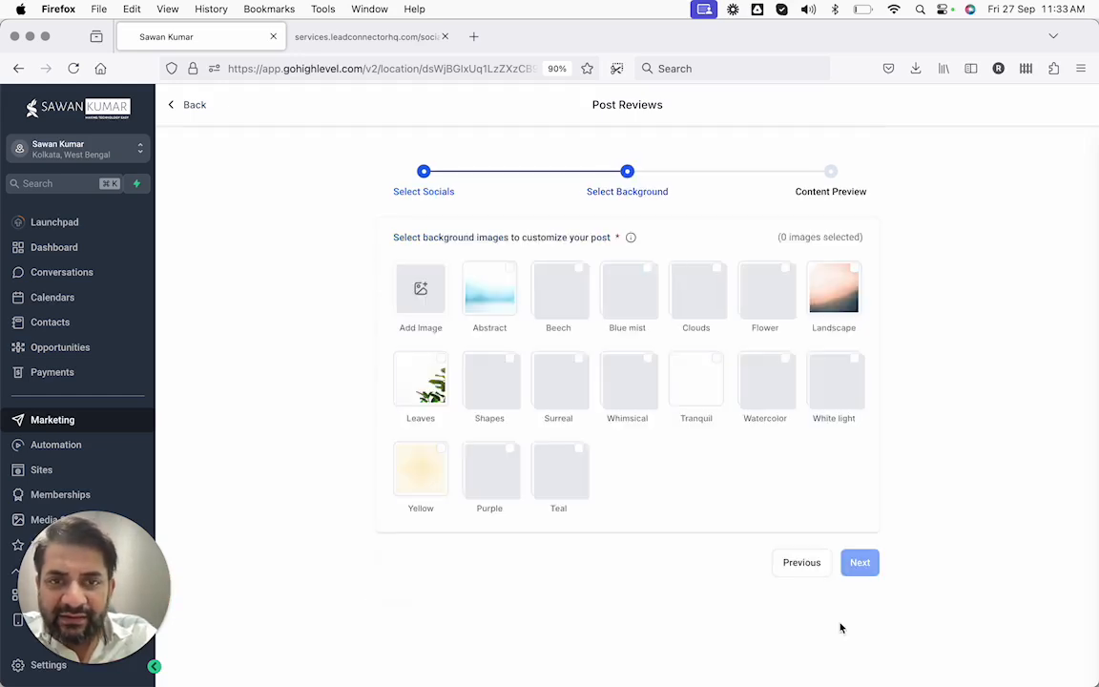
click(497, 302)
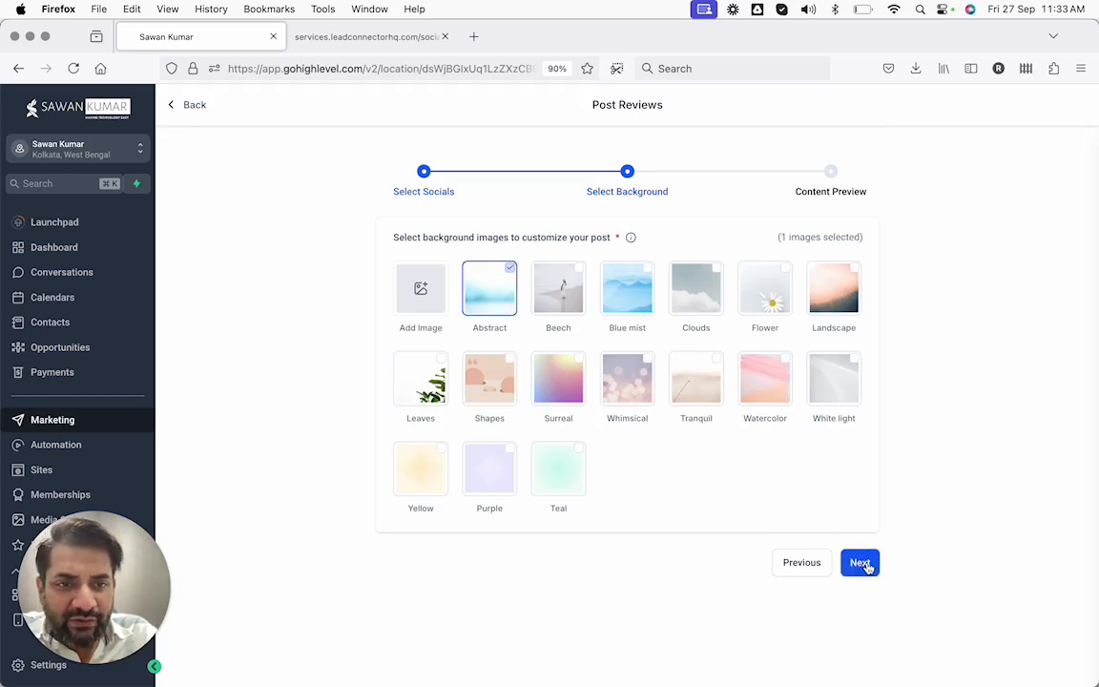
click(865, 564)
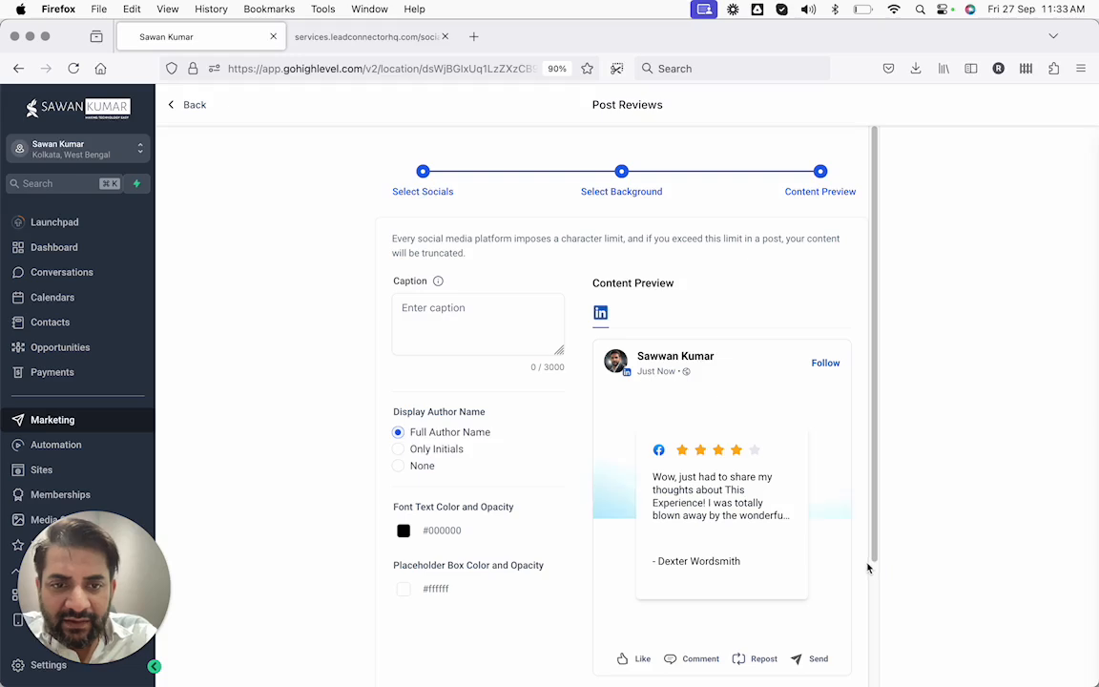
Examine the review post's preview, caption, author name and color options, leave without creating it, and ignore the Tax ID notice
scroll(783, 477, down, 2)
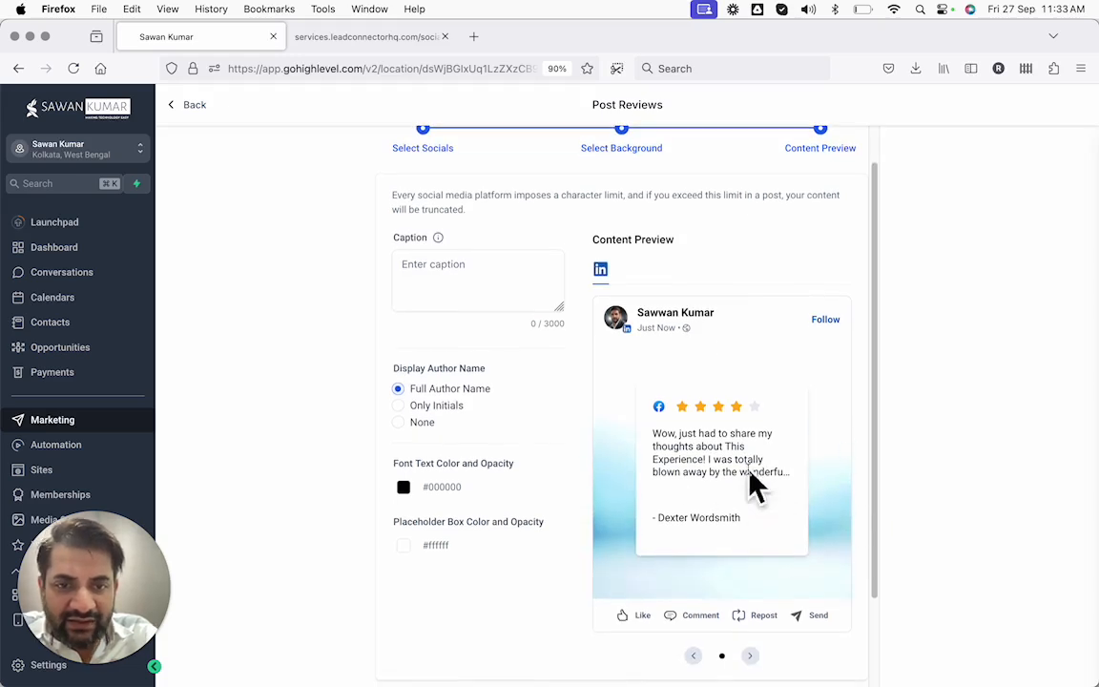
scroll(754, 486, down, 2)
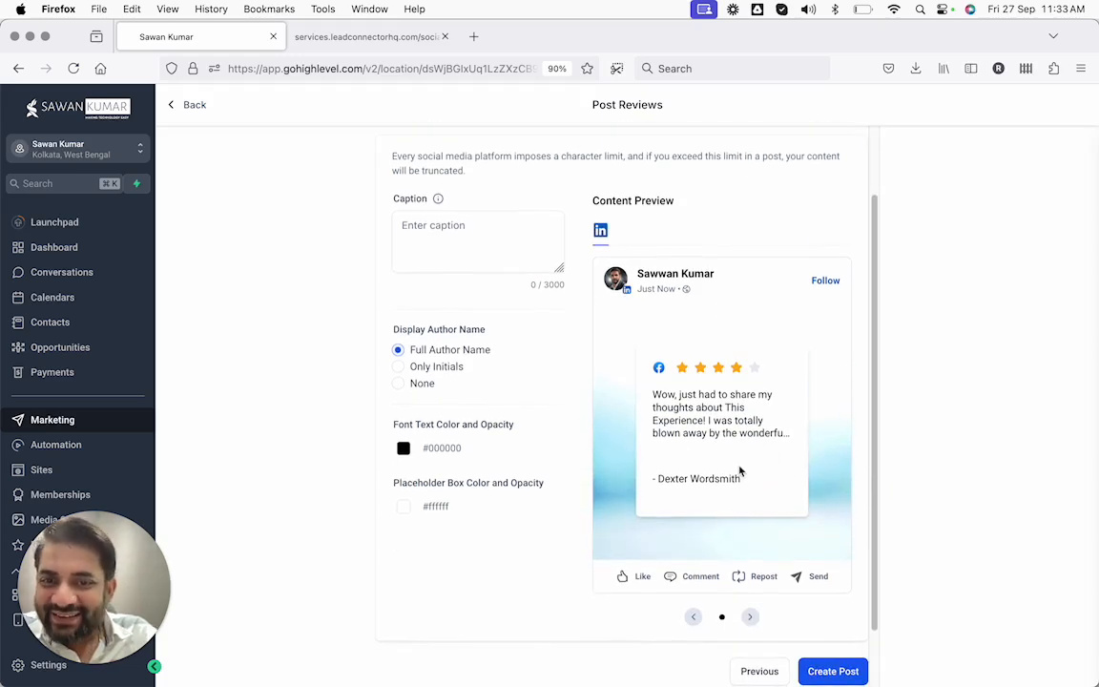
click(485, 238)
scroll(491, 304, down, 1)
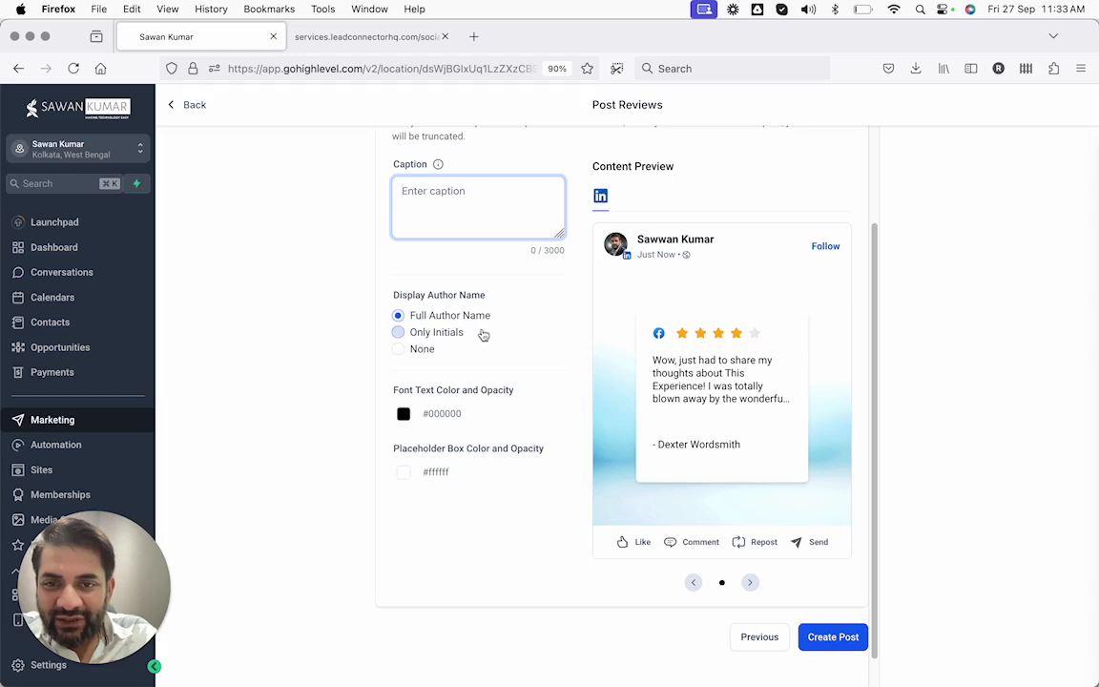
scroll(444, 424, down, 1)
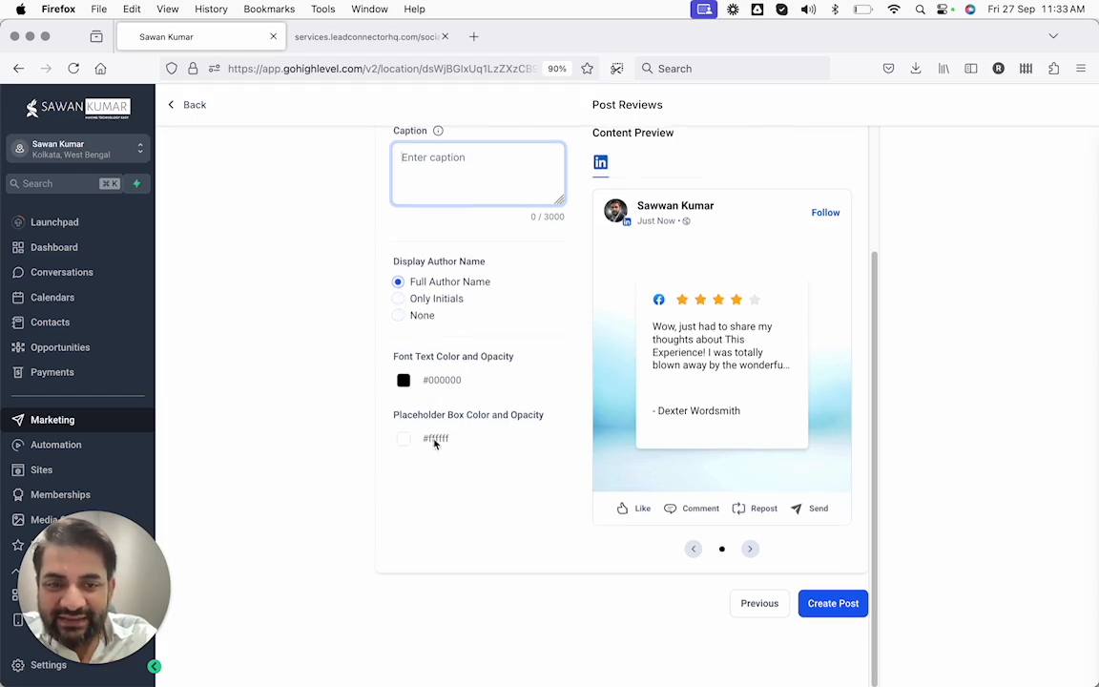
scroll(570, 491, up, 3)
scroll(798, 500, up, 1)
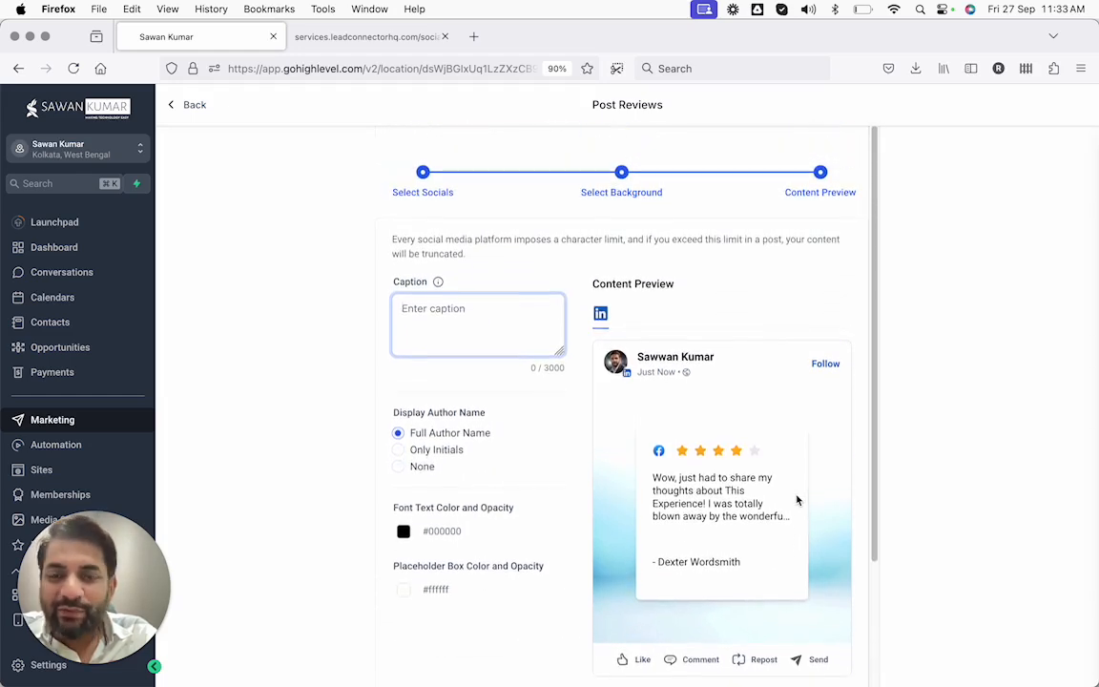
click(190, 107)
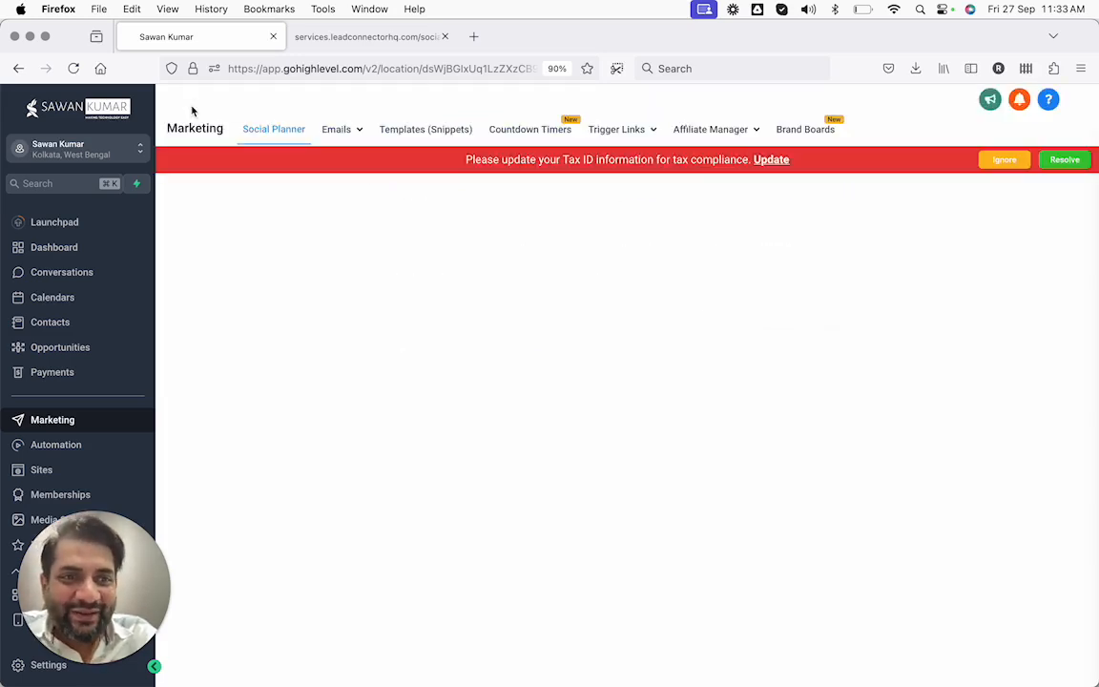
click(997, 160)
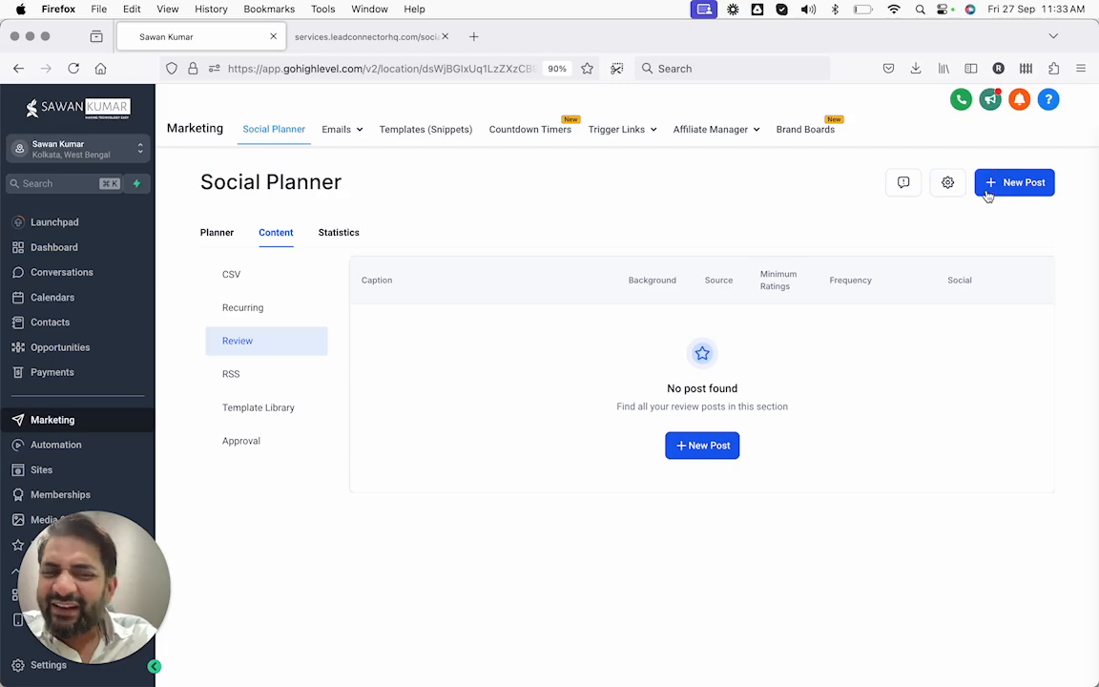
Try an RSS post with the LinkedIn profile selected and the feed URL left empty, and close it without creating the post
click(987, 192)
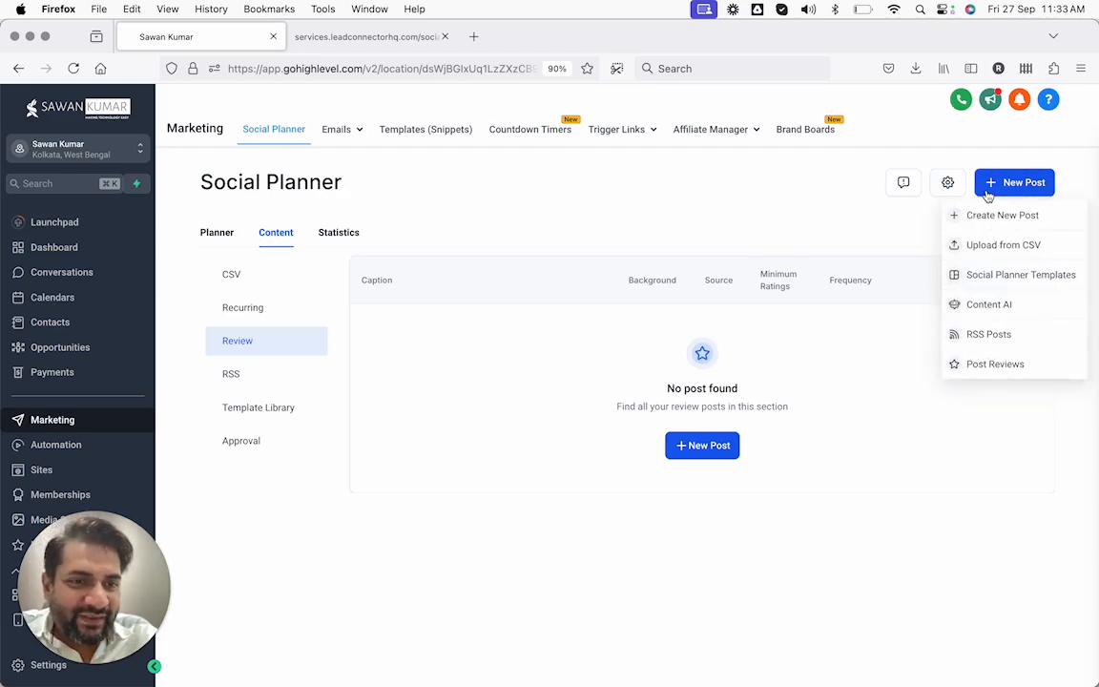
click(971, 336)
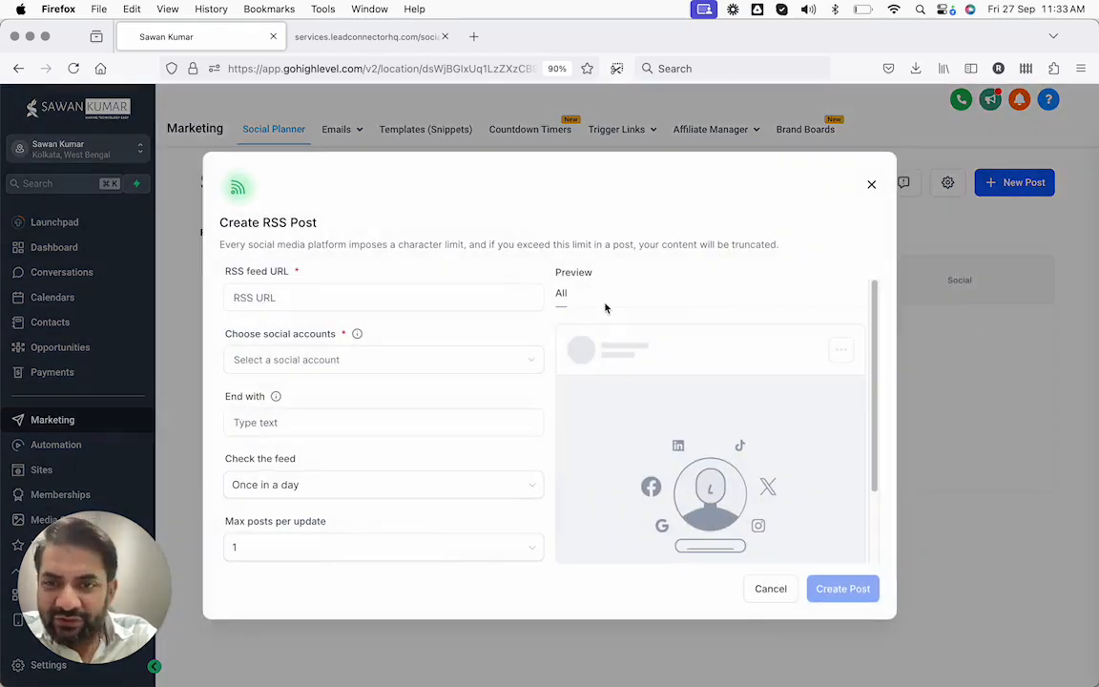
click(322, 288)
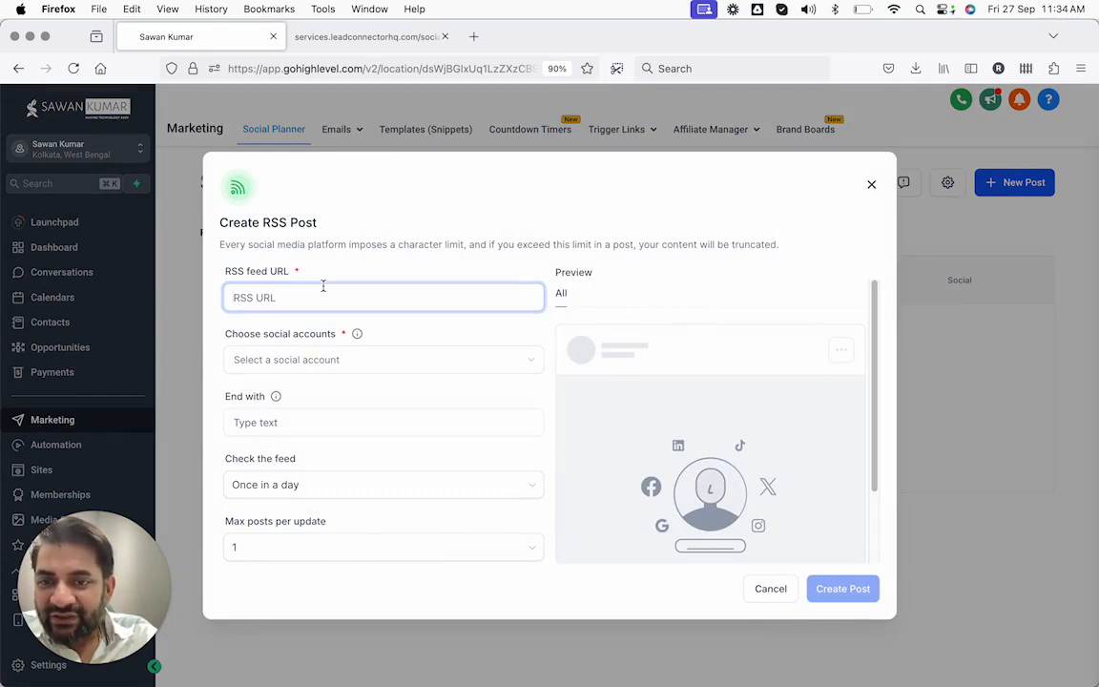
click(299, 359)
click(277, 489)
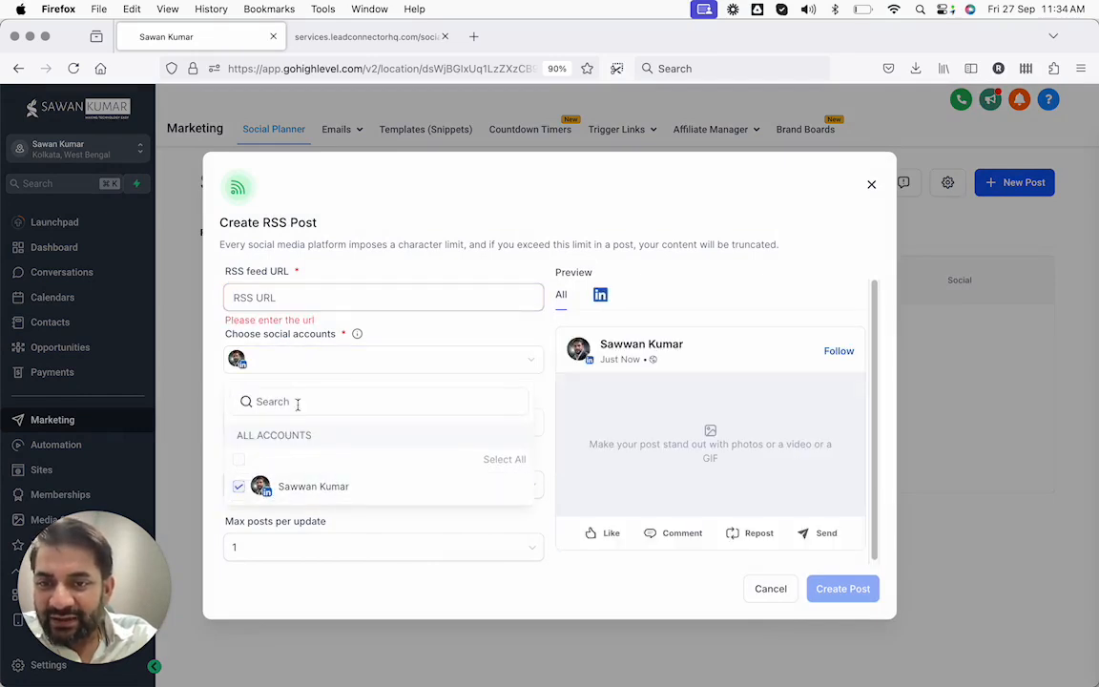
click(277, 306)
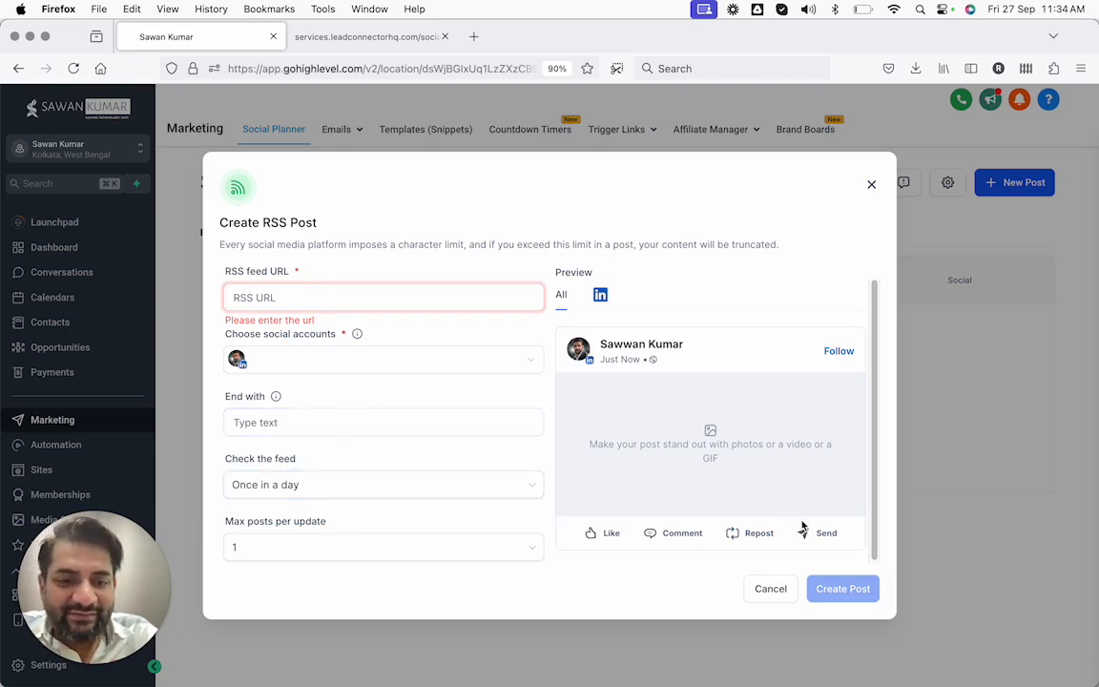
click(871, 184)
Add the Business Coaching 1080×1080 template from the Social Planner template library to the planner's content
click(1009, 195)
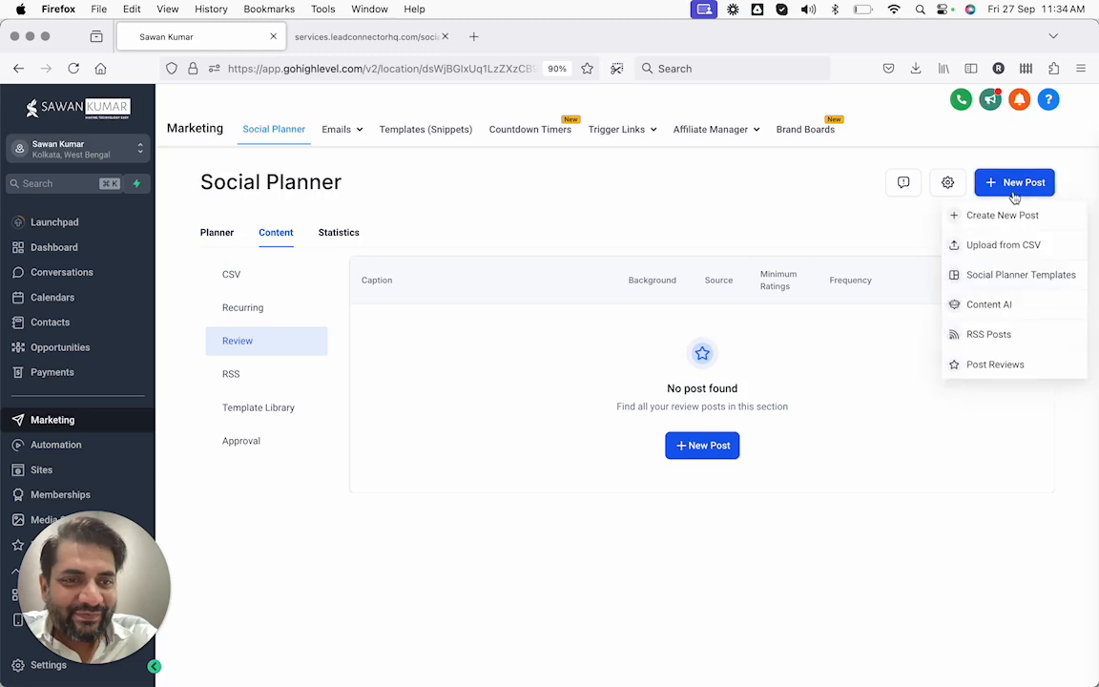
click(990, 280)
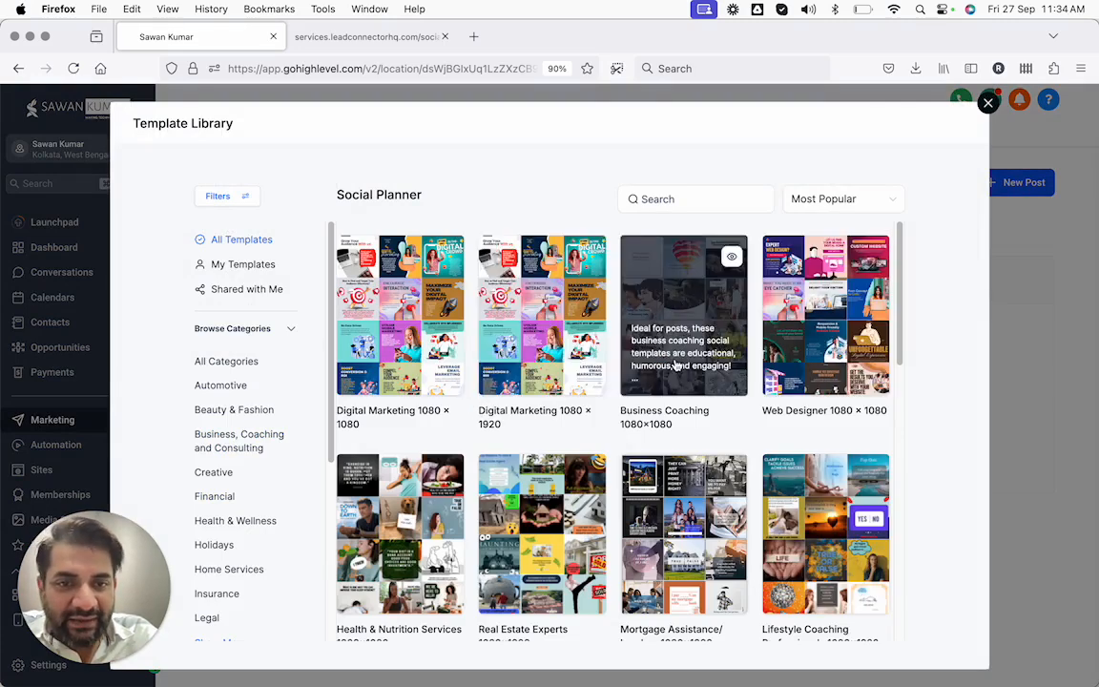
scroll(611, 377, down, 1)
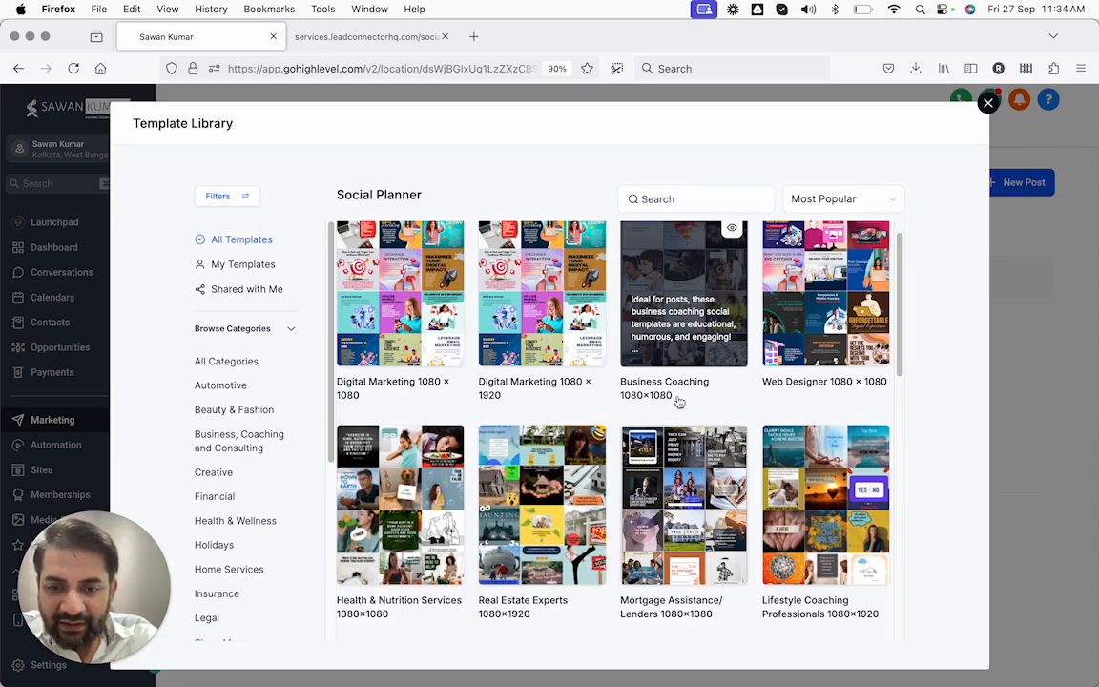
click(678, 402)
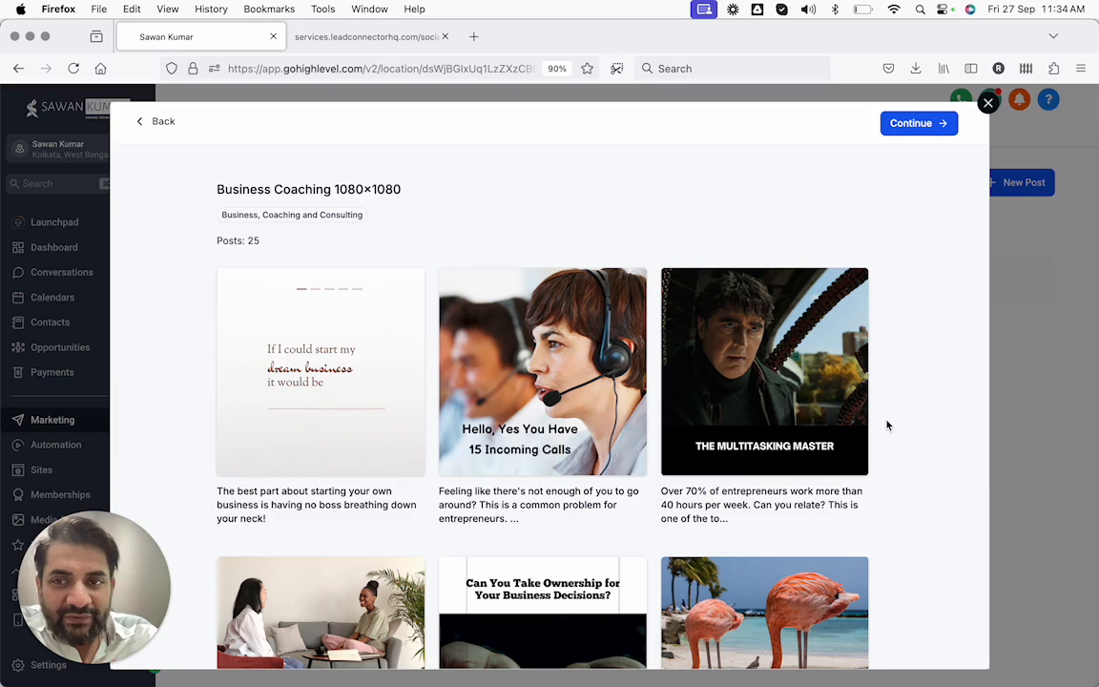
click(912, 128)
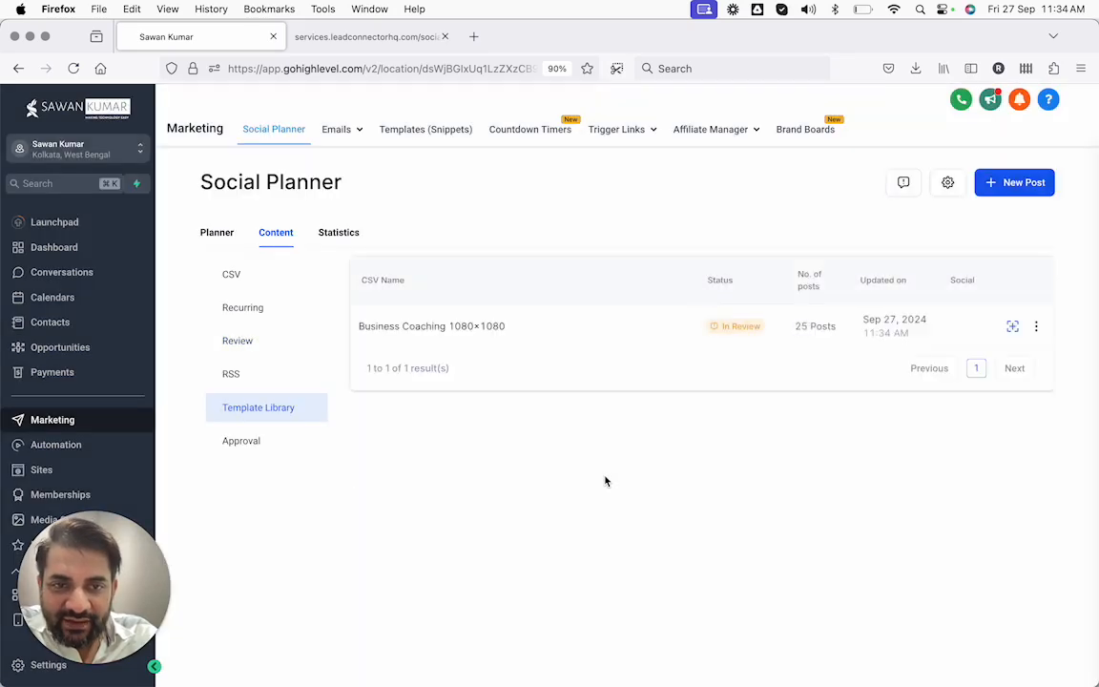
Inspect the Business Coaching 1080×1080 template's scheduling options and additional actions, closing both without making changes
click(1013, 327)
click(554, 329)
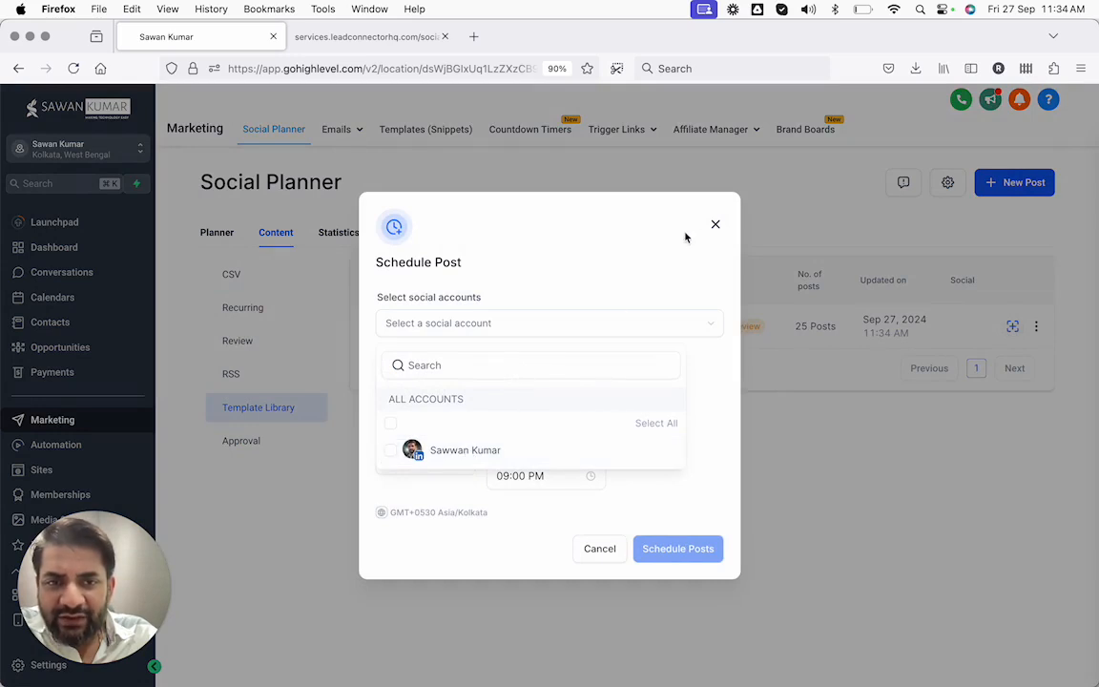
click(716, 225)
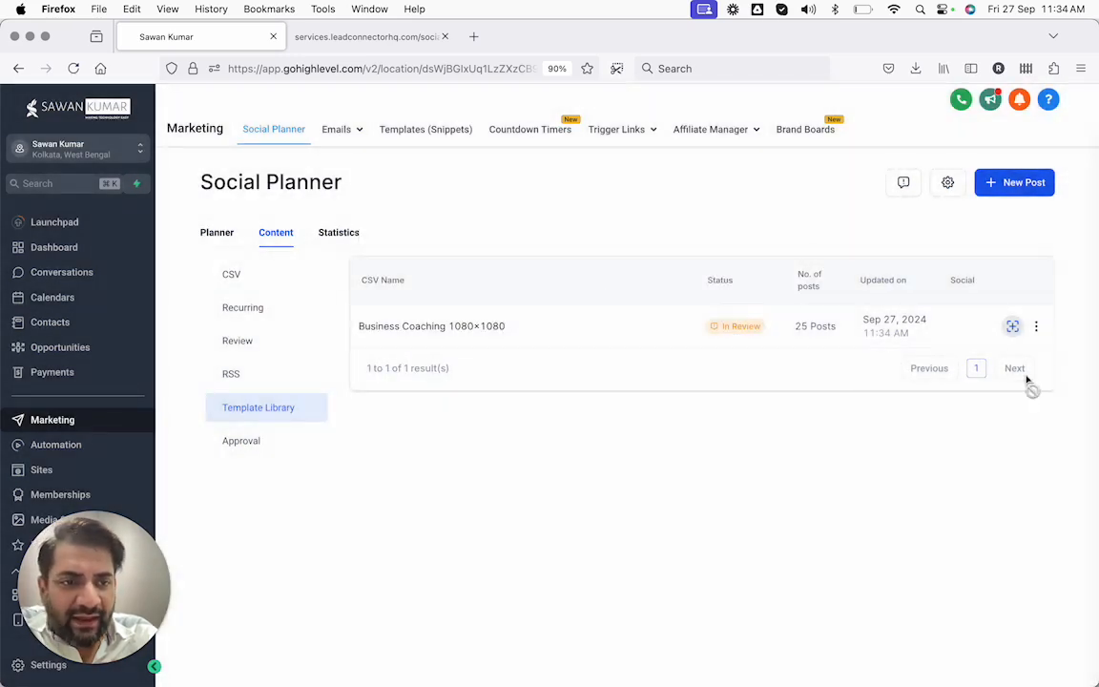
click(1037, 327)
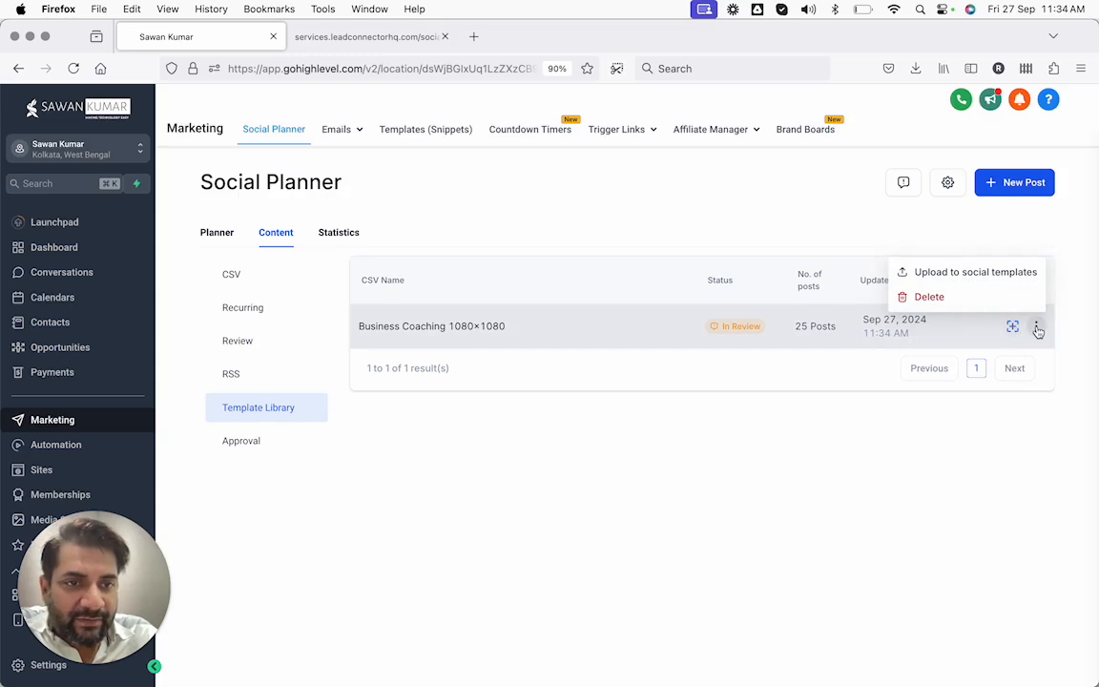
click(695, 385)
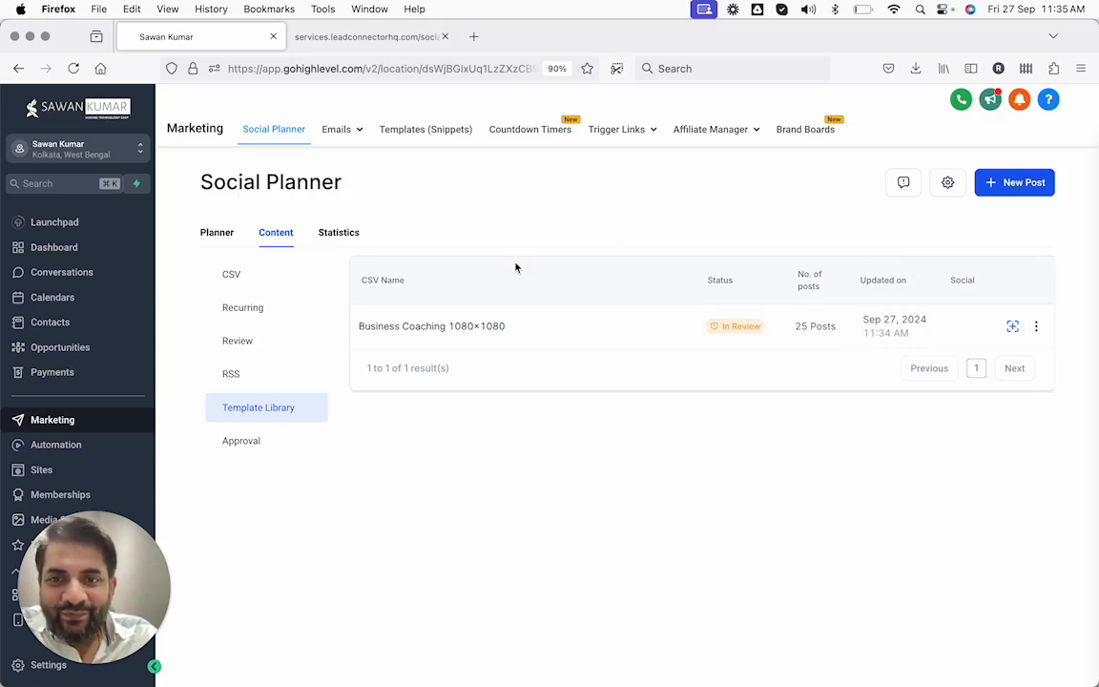
Check the available options for creating a new post and view the Social Planner's post statistics
click(994, 181)
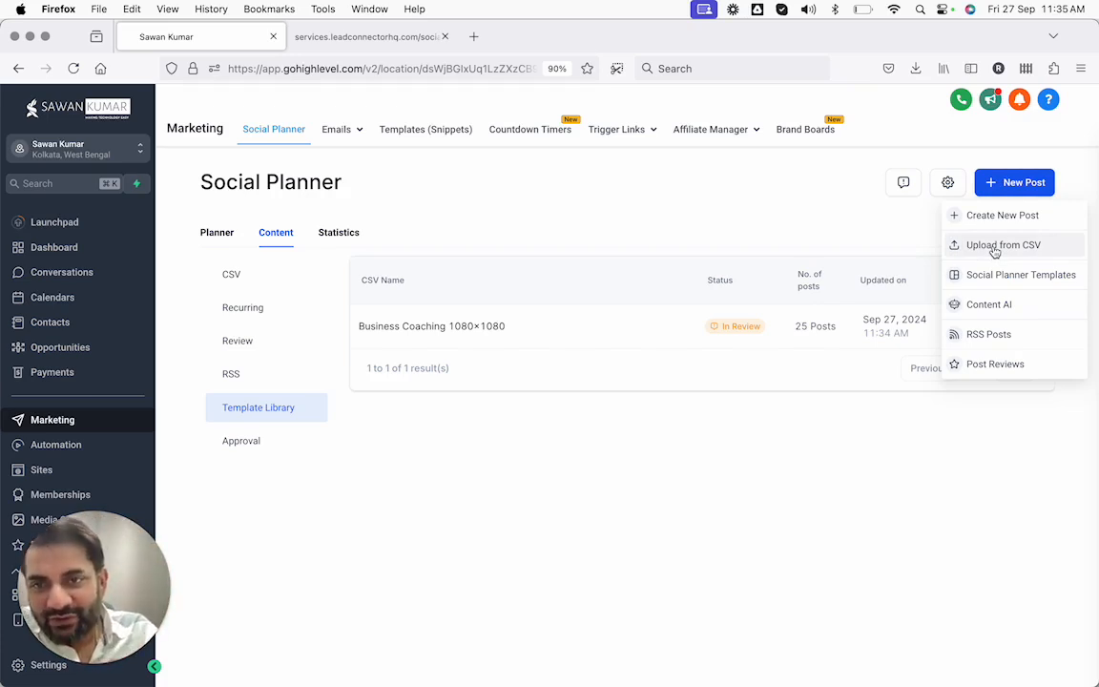
click(340, 233)
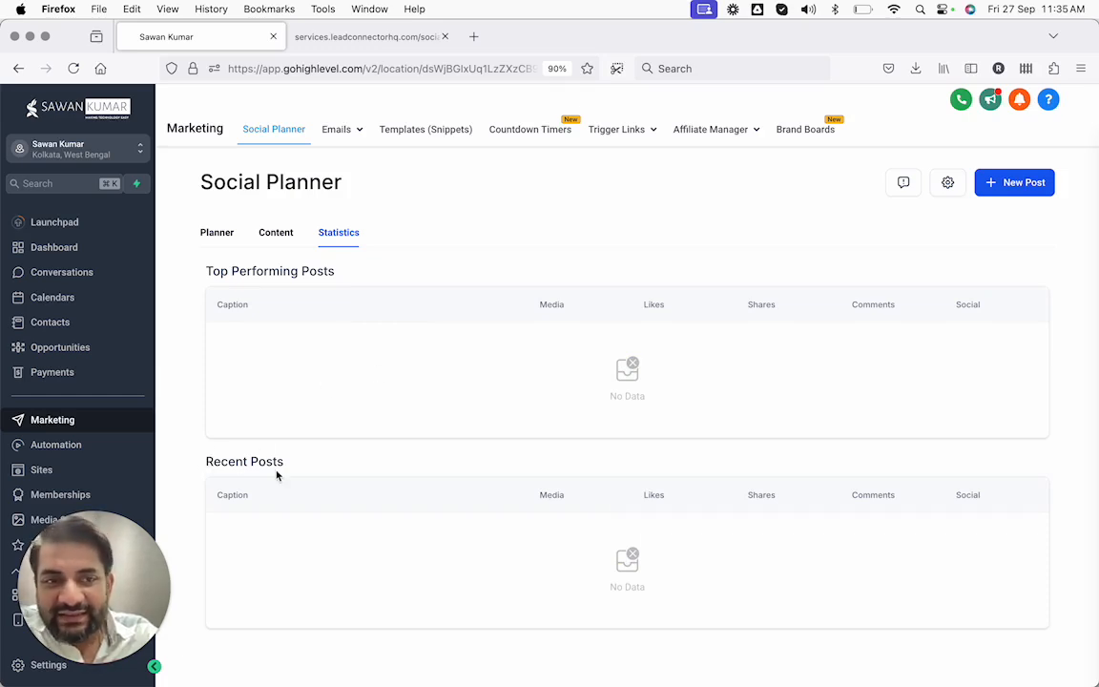
Open the Social Planner settings and review the connected accounts for Facebook, Instagram, LinkedIn, X and TikTok
click(947, 183)
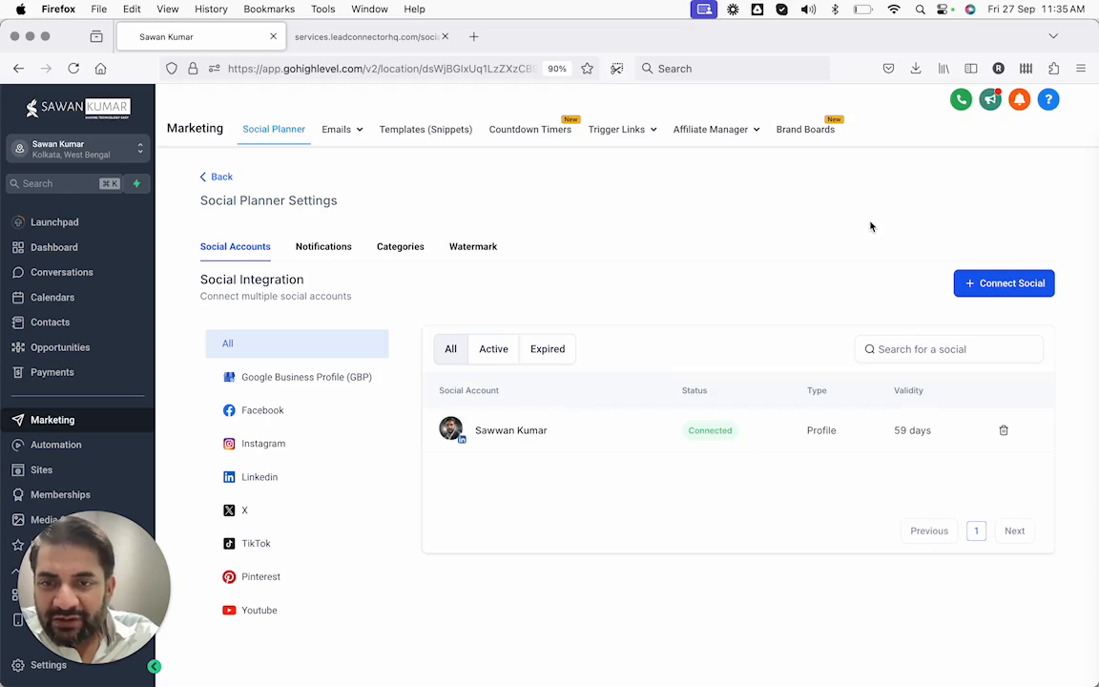
click(289, 412)
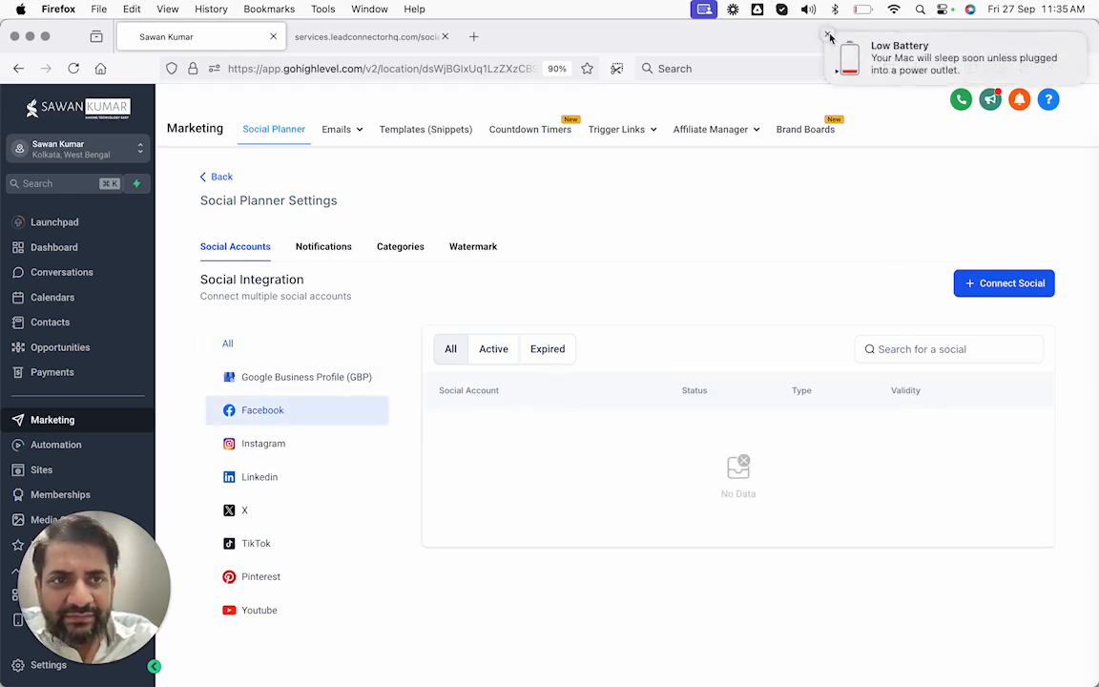
click(277, 444)
click(282, 481)
click(275, 515)
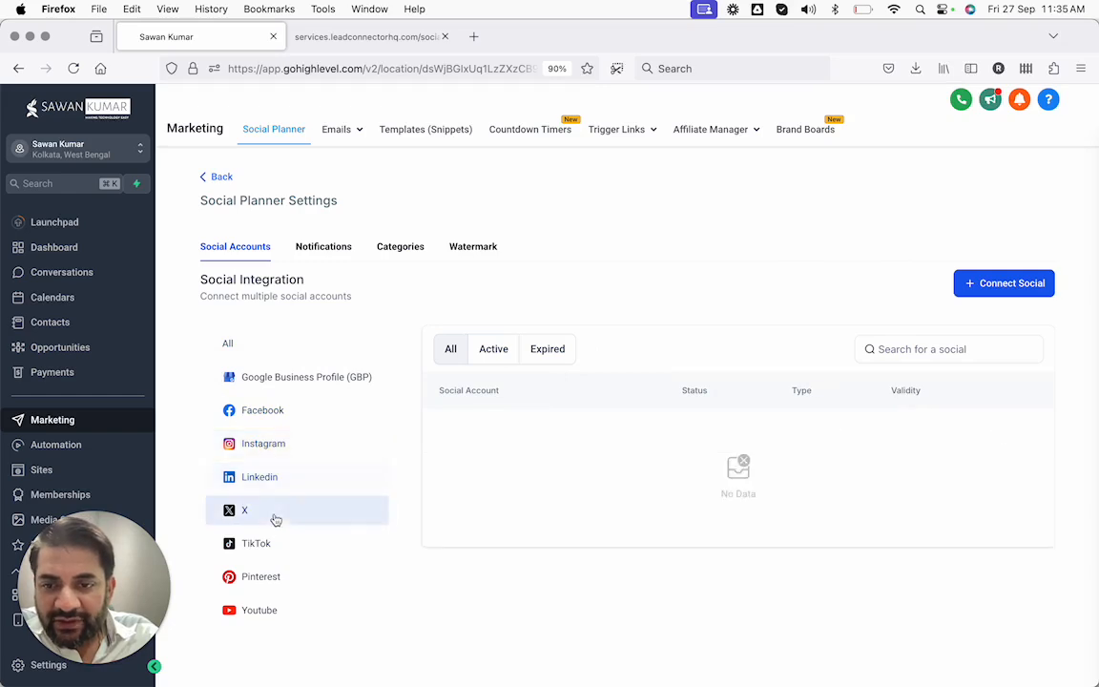
click(272, 542)
Review the notification types with their alert statuses, and view the Categories section of the Social Planner settings
click(326, 251)
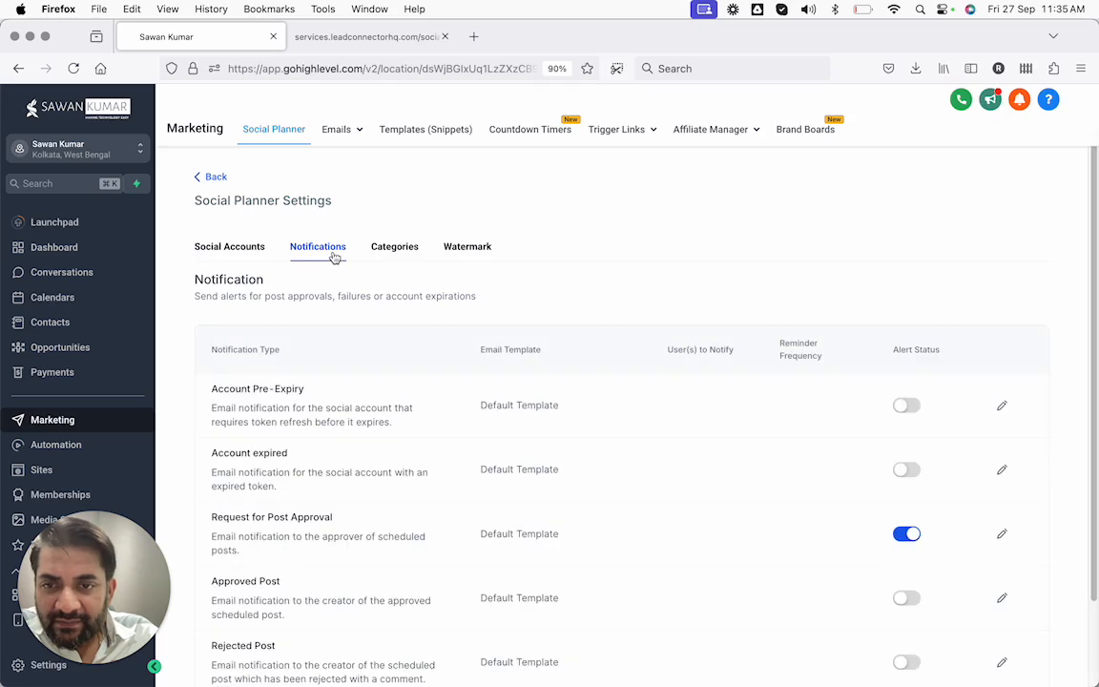
scroll(383, 336, down, 1)
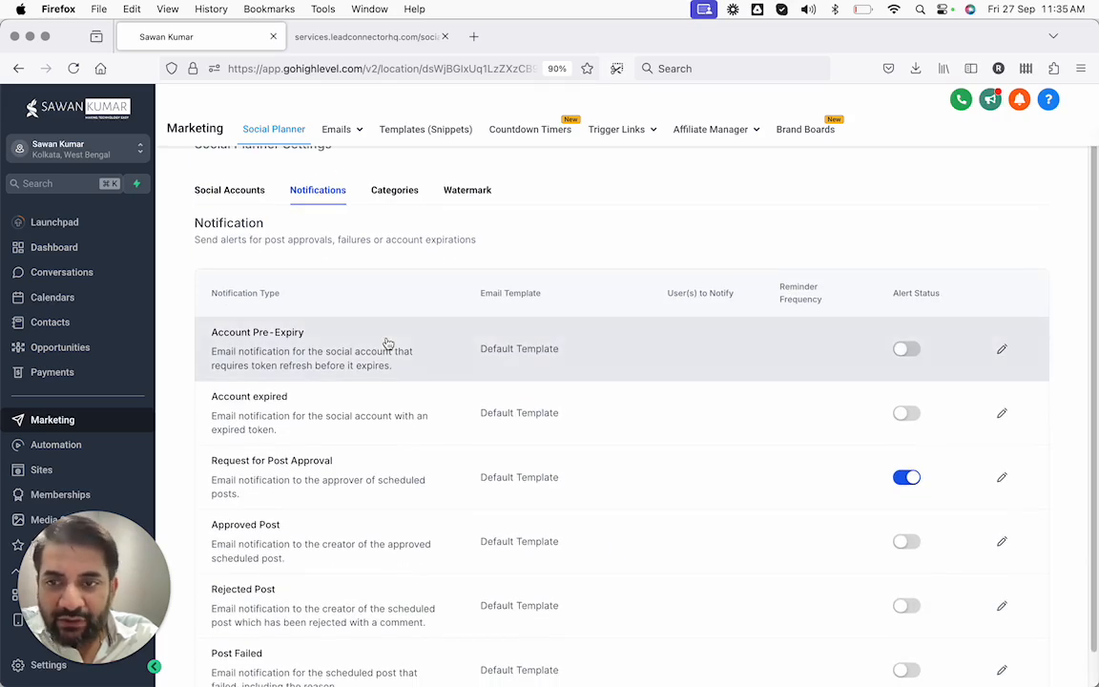
scroll(390, 412, down, 1)
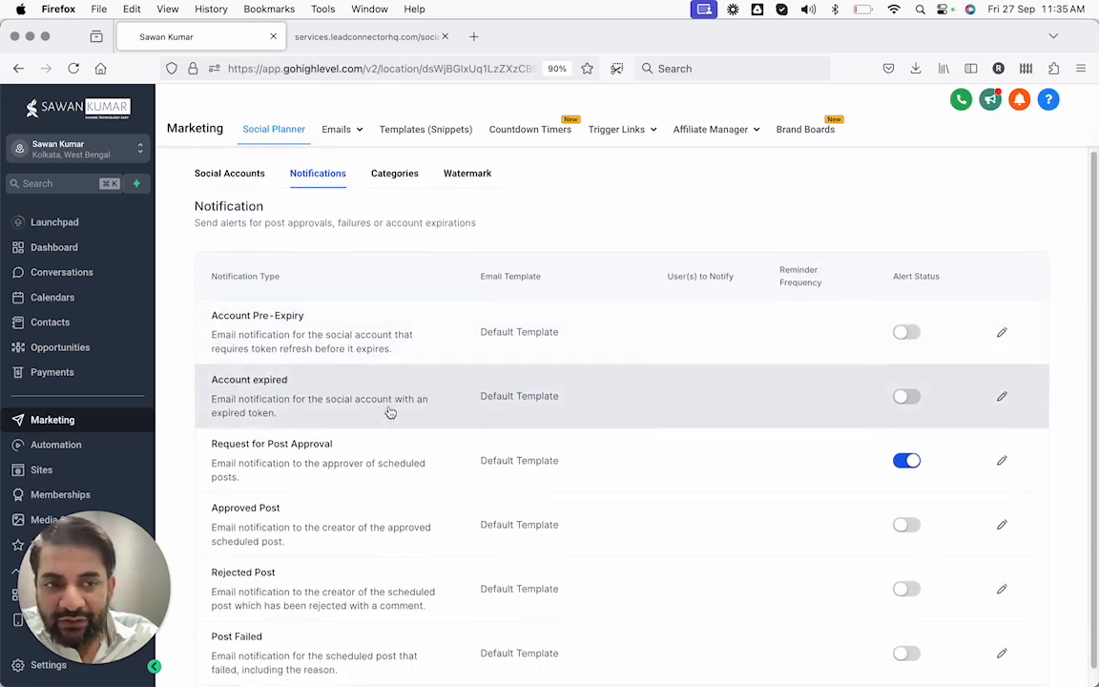
scroll(390, 412, down, 1)
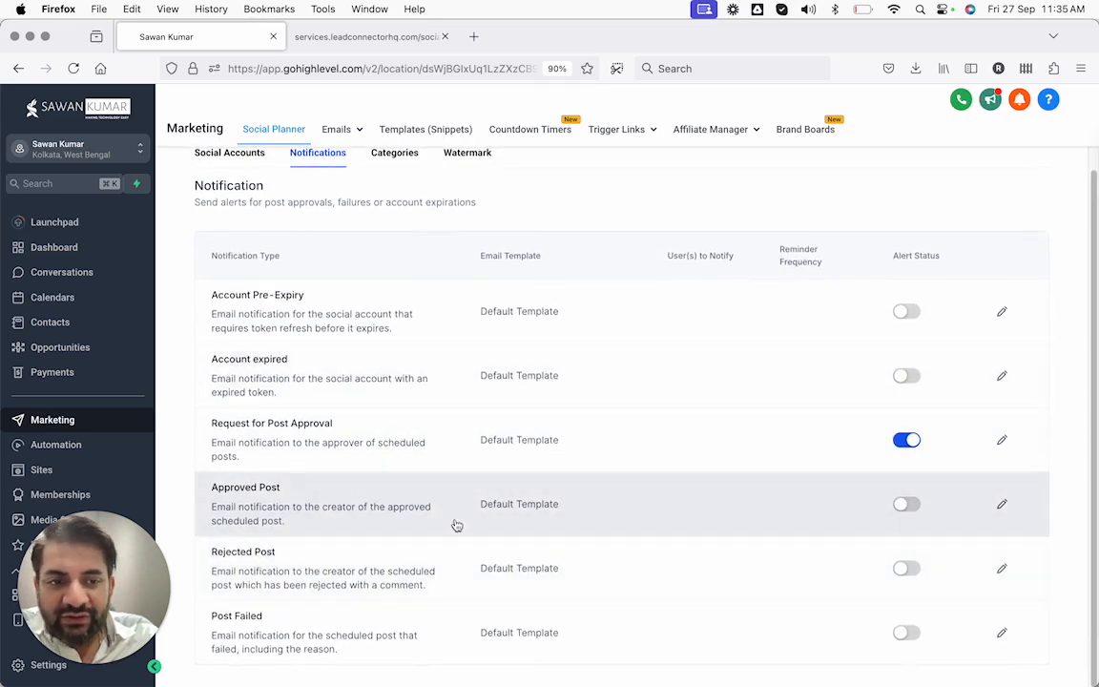
scroll(748, 486, up, 3)
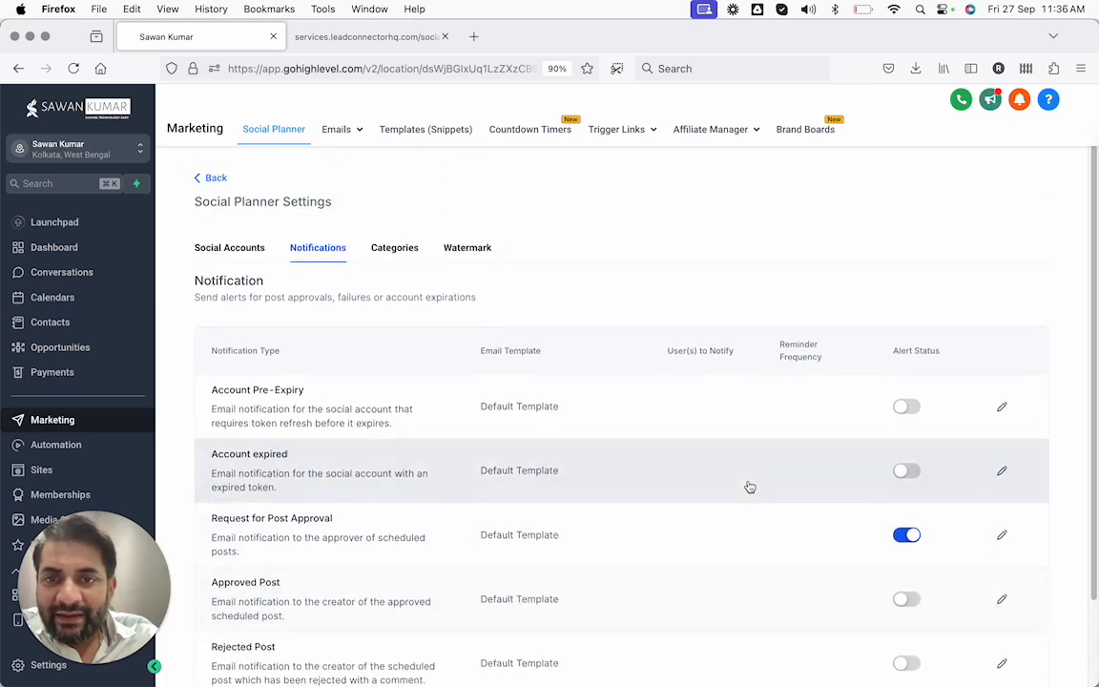
scroll(750, 487, down, 3)
scroll(665, 363, up, 3)
click(400, 246)
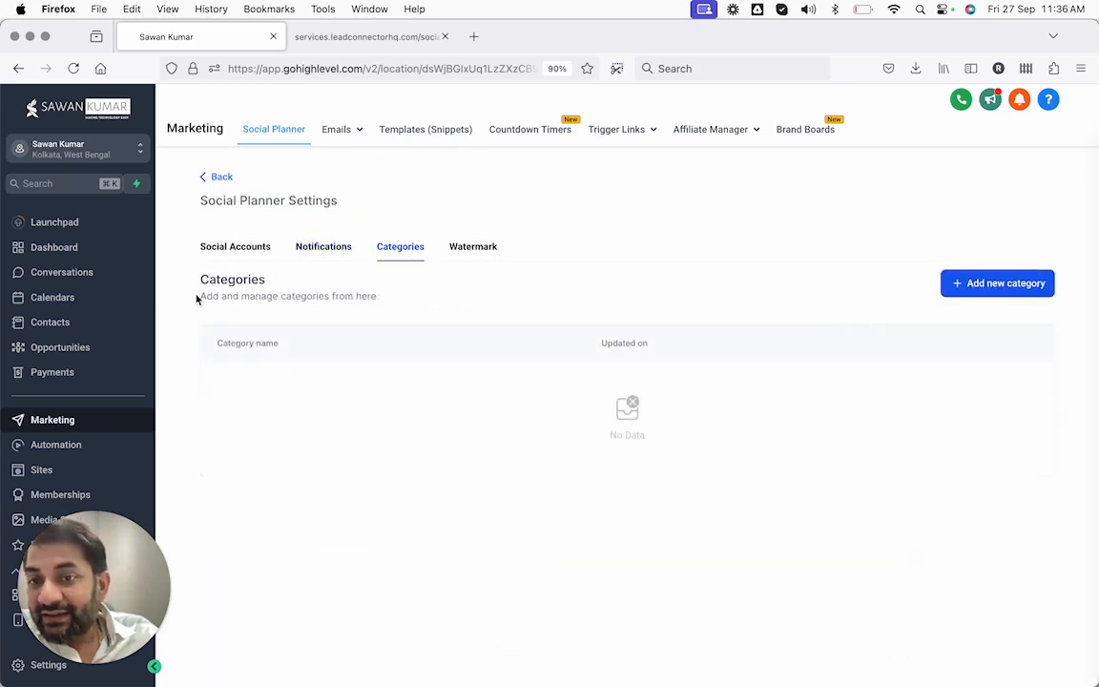
drag(197, 300, 402, 318)
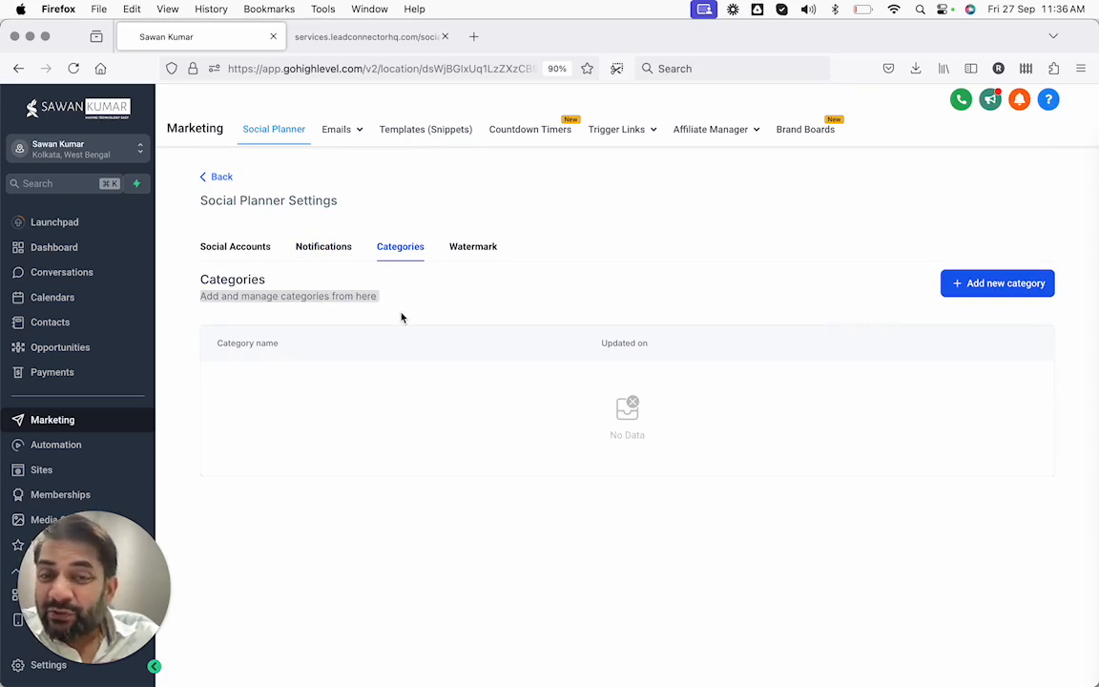
Start a new watermark and try to use the Airbnb logo file 5.png from the media library as its image
click(467, 248)
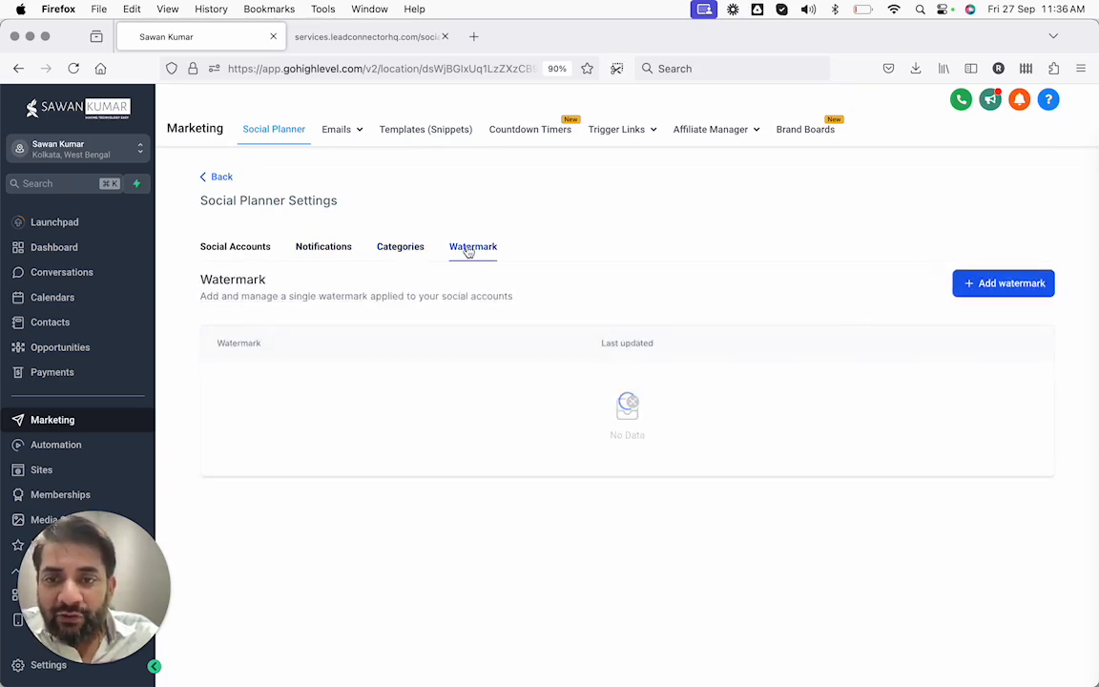
click(988, 290)
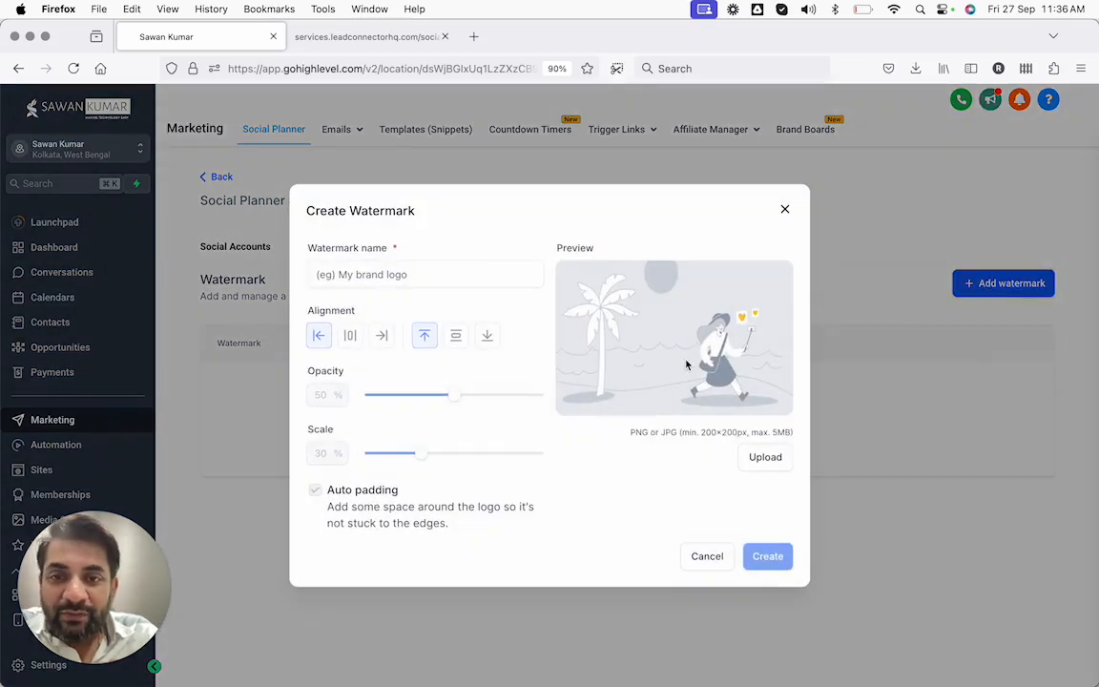
click(785, 457)
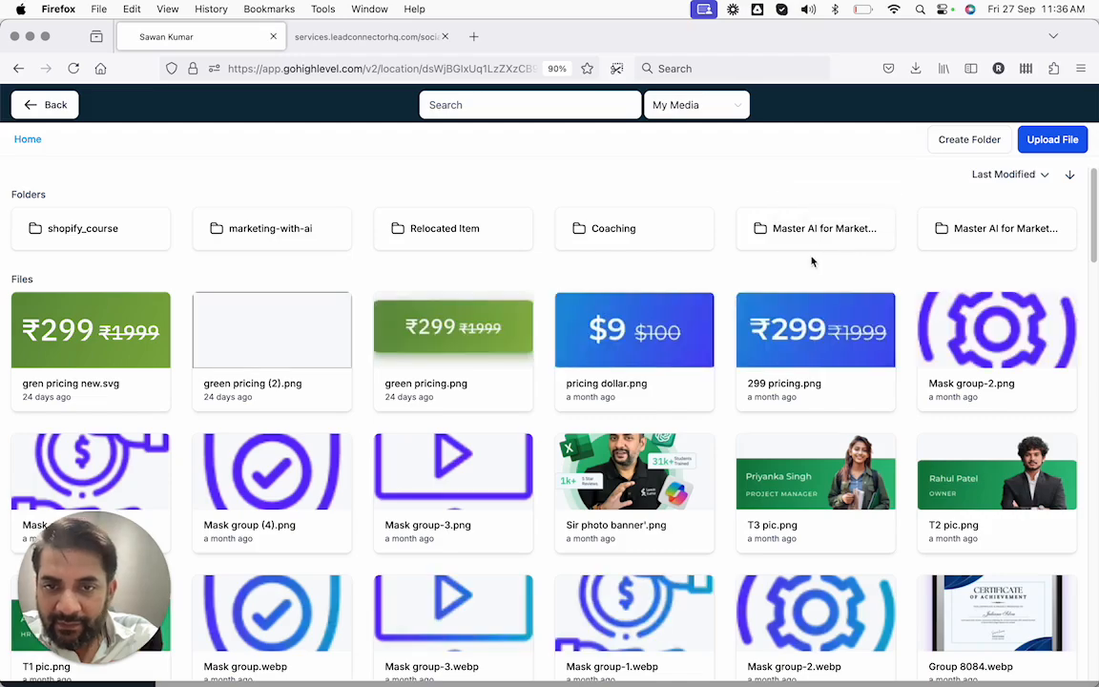
scroll(644, 364, down, 4)
scroll(644, 365, down, 10)
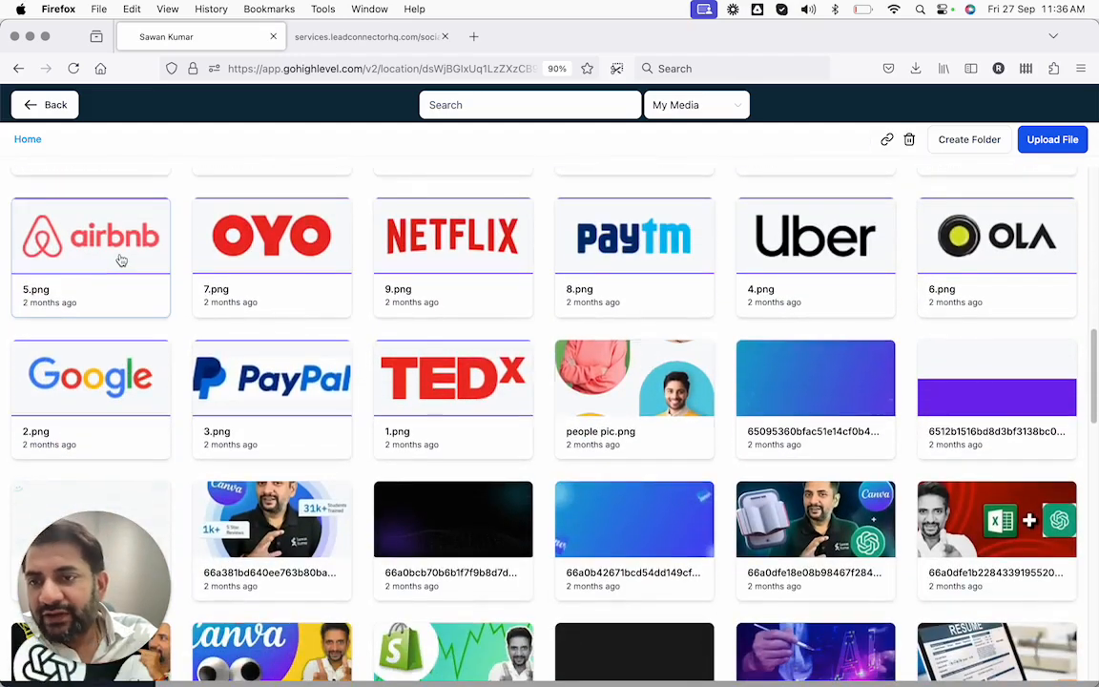
click(118, 255)
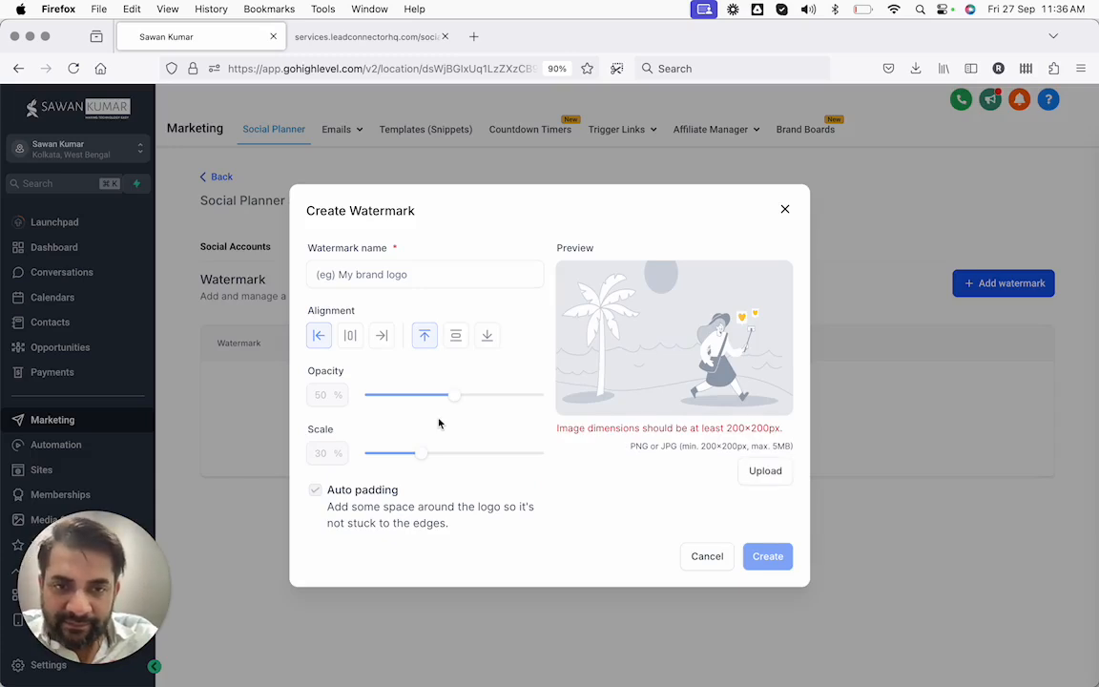
Search the media library for "logo" and use the brand logo PNG with the orange background as the watermark image
click(766, 472)
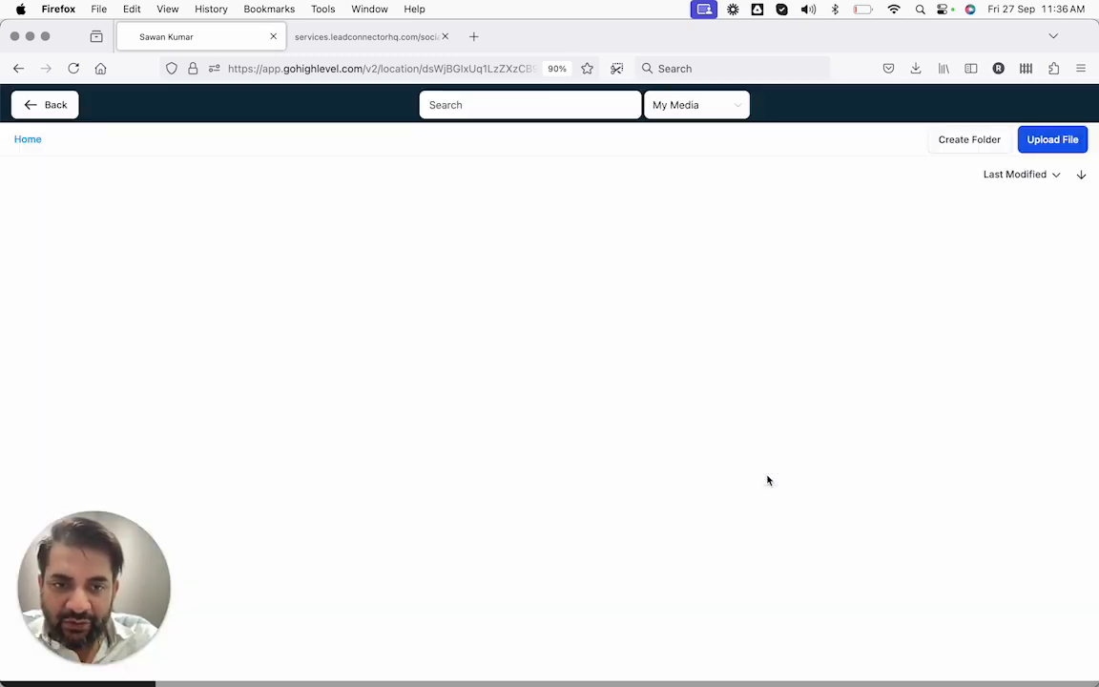
click(591, 107)
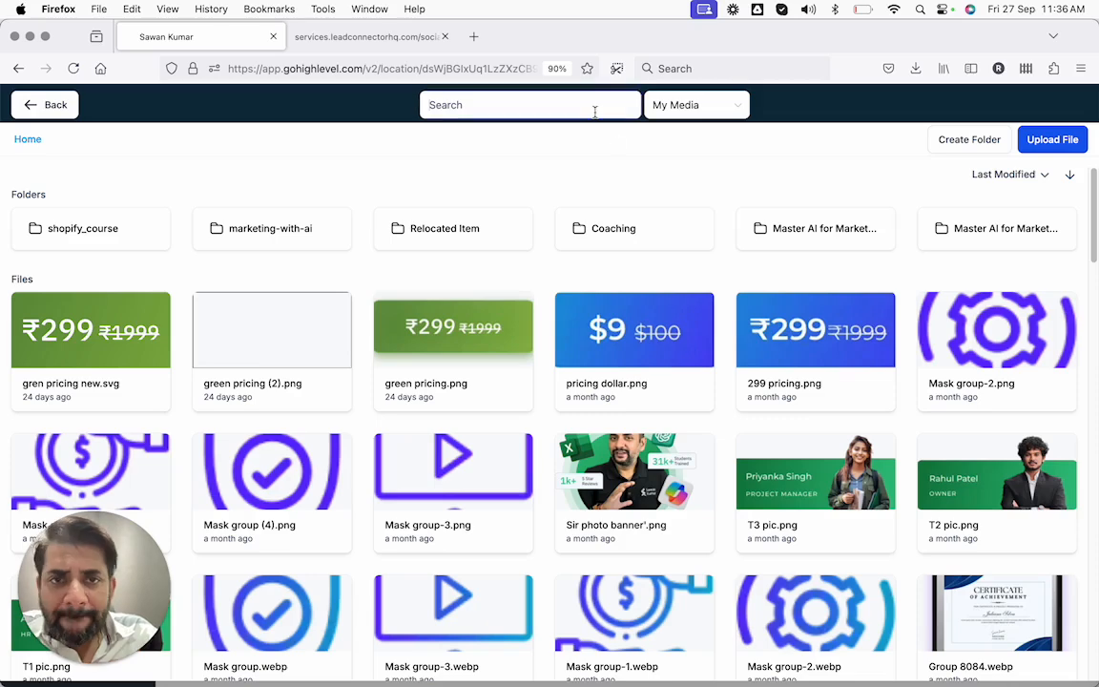
text(;pg)
key(BackSpace)
key(BackSpace)
key(BackSpace)
text(logo)
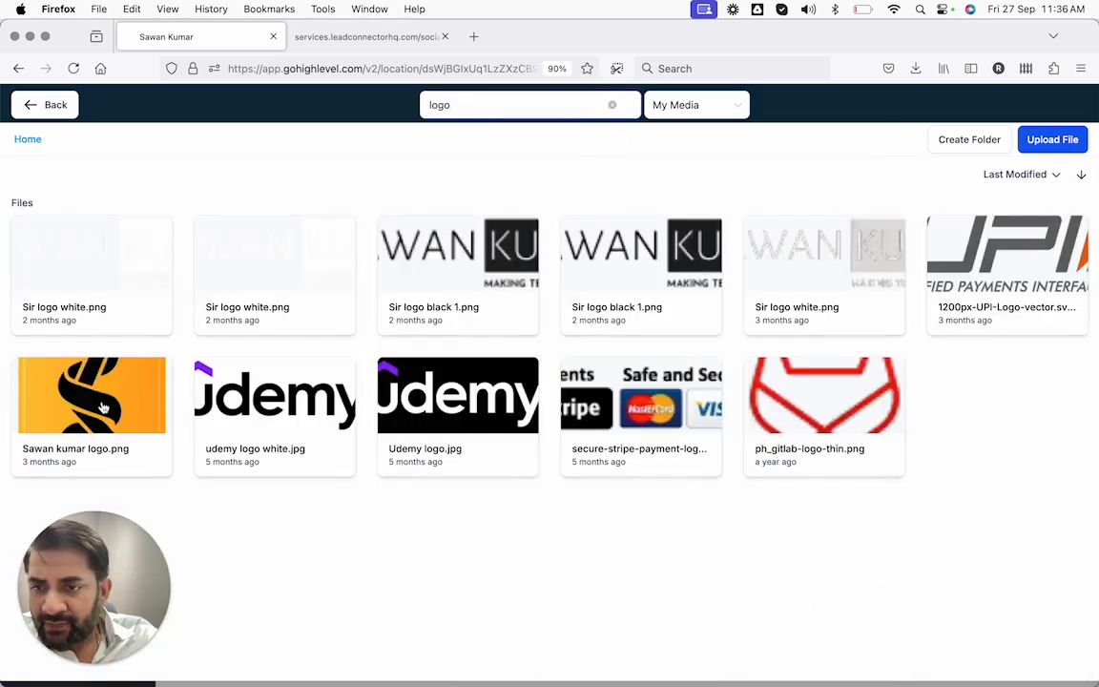
click(103, 408)
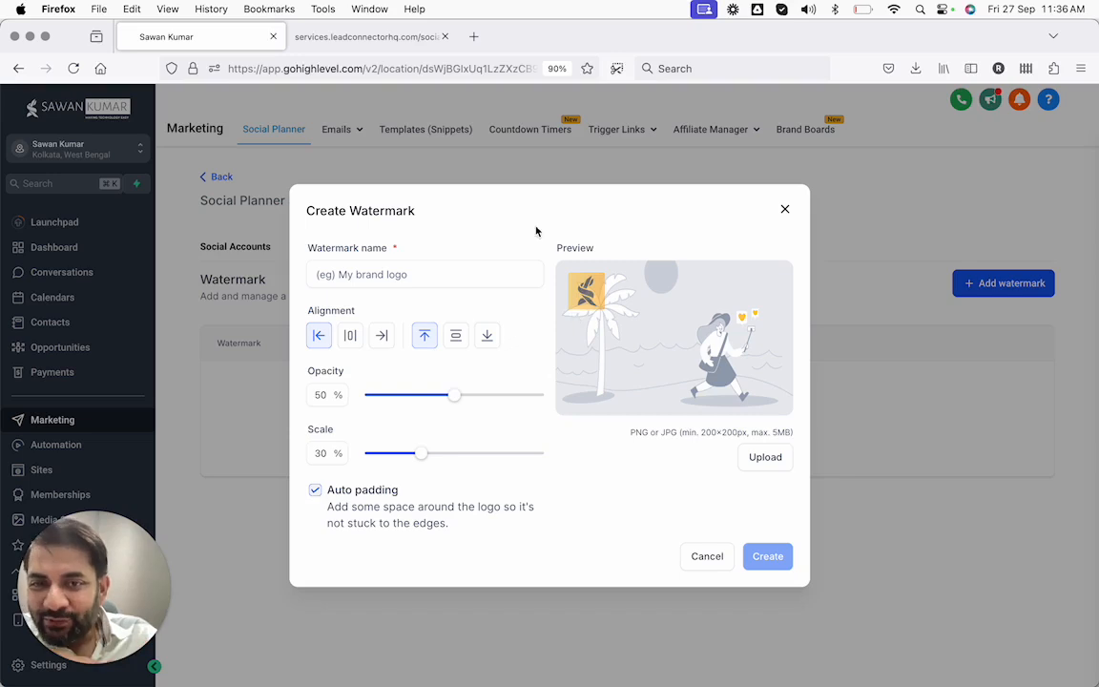
Name the watermark My Brand Logo, try right and bottom alignment, and return it to the top-left corner
click(481, 275)
text(My Brand Logo)
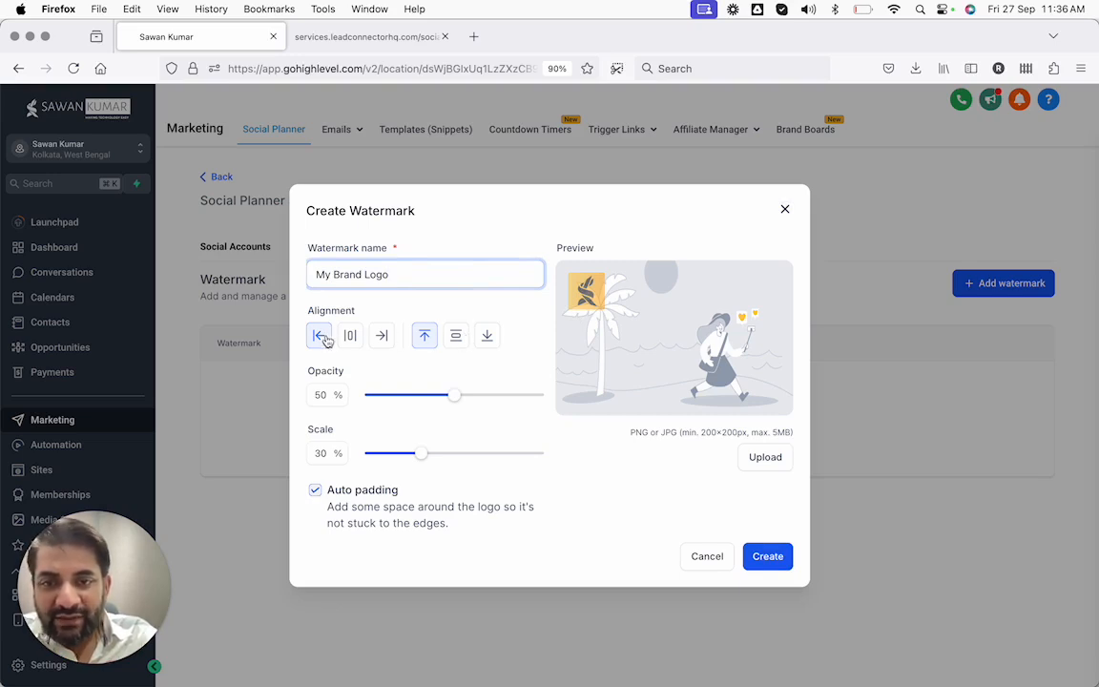
click(383, 337)
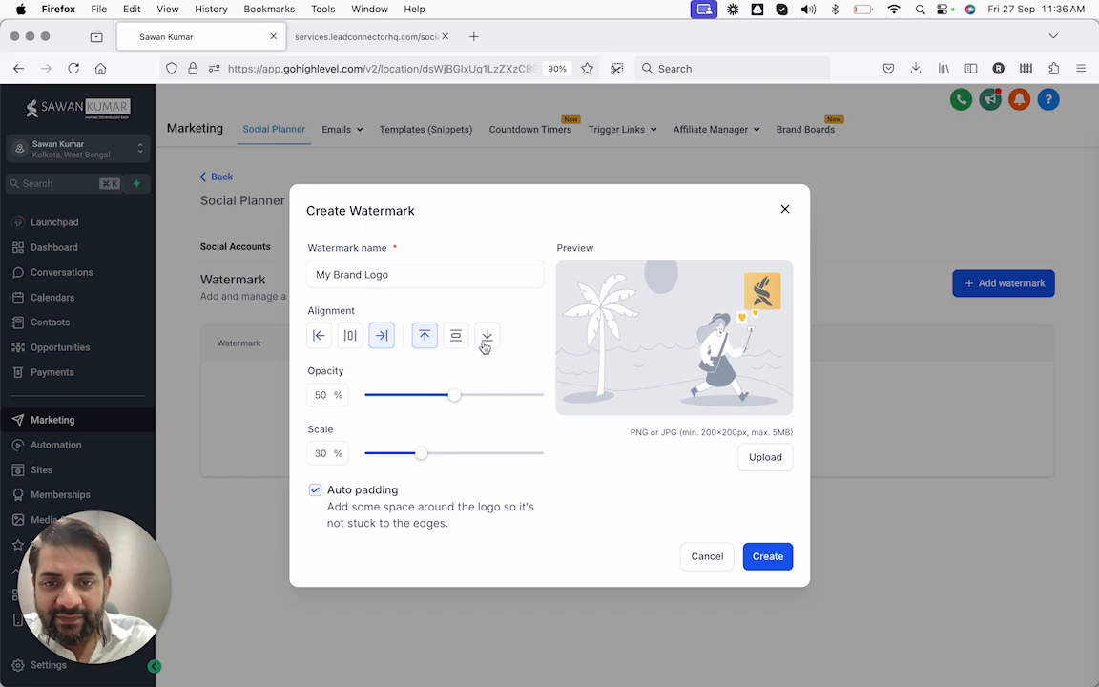
click(486, 342)
click(423, 338)
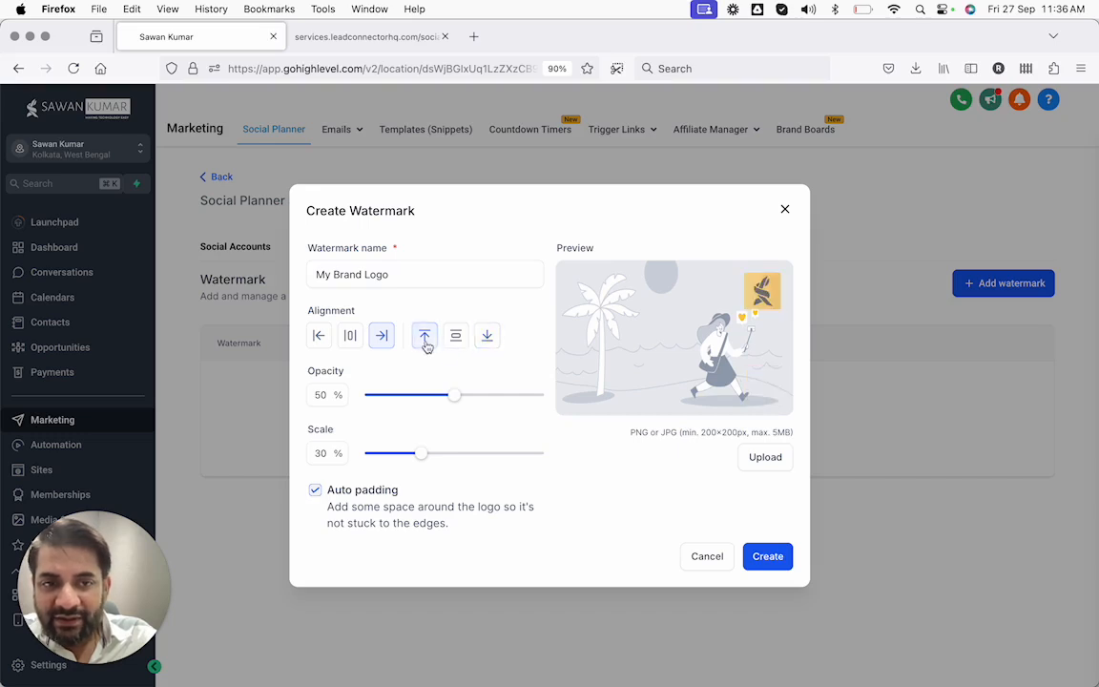
click(320, 339)
Set the watermark's opacity to 53% and its scale to 16%, and create the watermark
mouse_move(456, 400)
mouse_down()
mouse_move(422, 400)
mouse_move(460, 397)
mouse_up()
drag(426, 454, 399, 458)
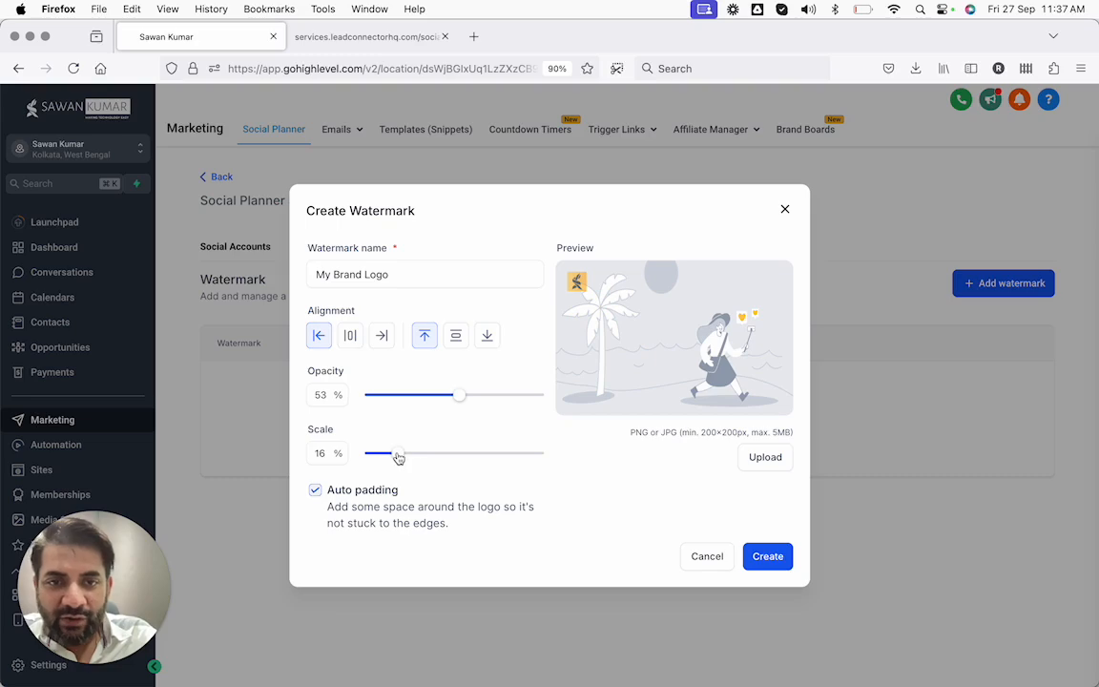
click(778, 562)
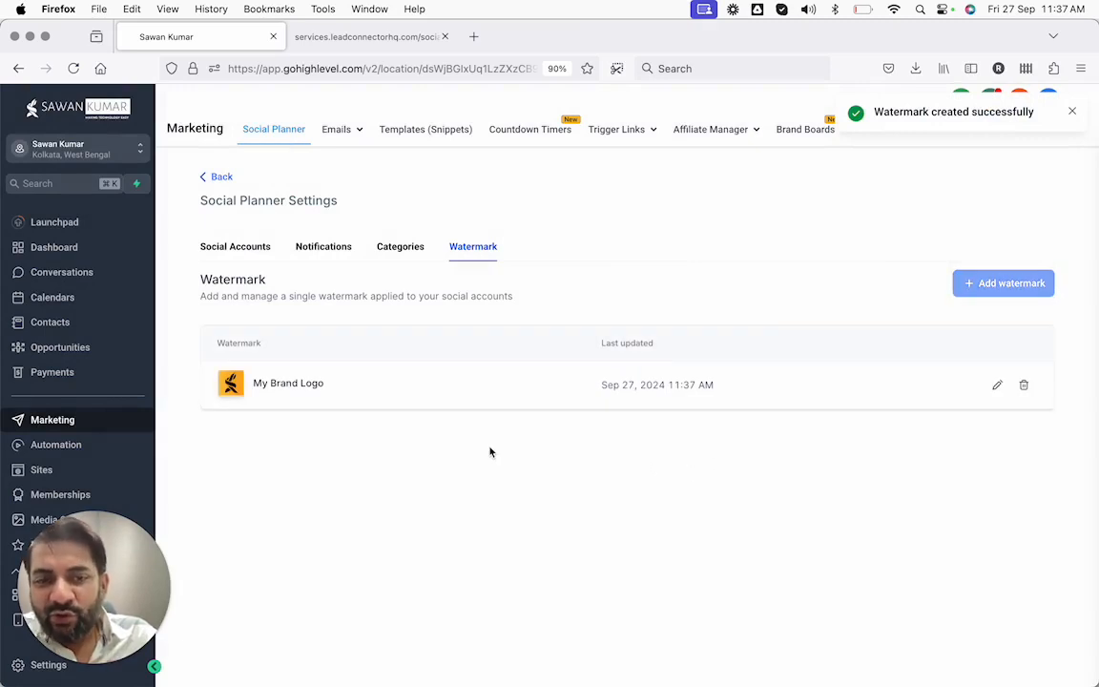
Add a post category named Tips and Tricks with the default dark colour in the Social Planner settings
click(410, 250)
click(336, 250)
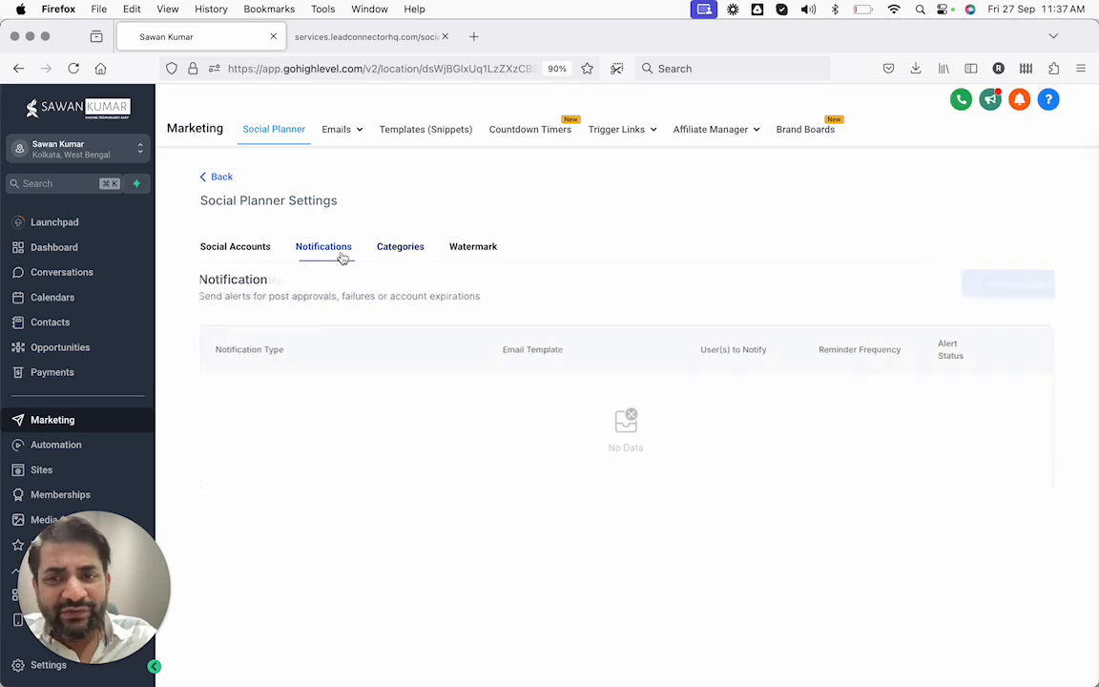
click(399, 249)
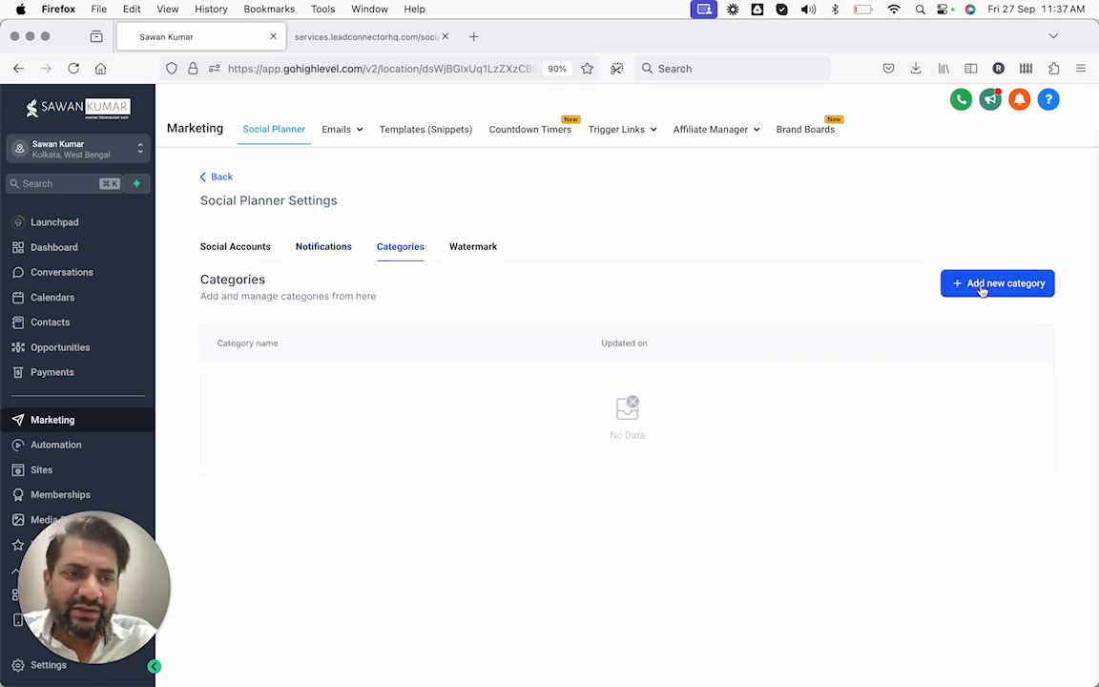
click(981, 287)
click(598, 358)
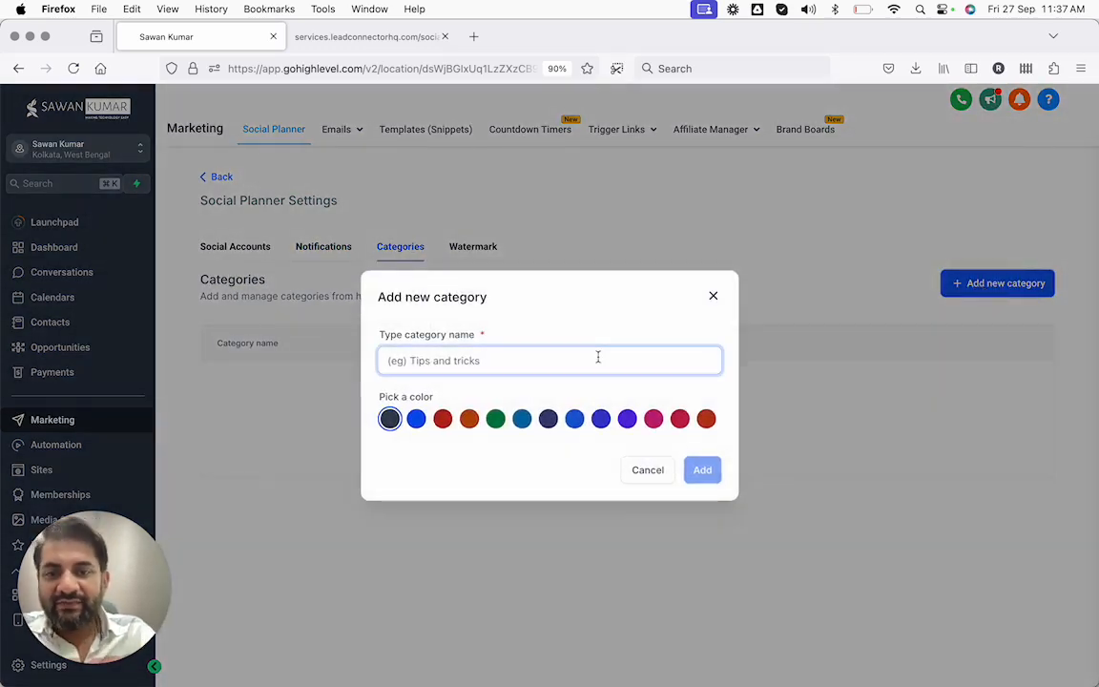
text(Tips and Tricks)
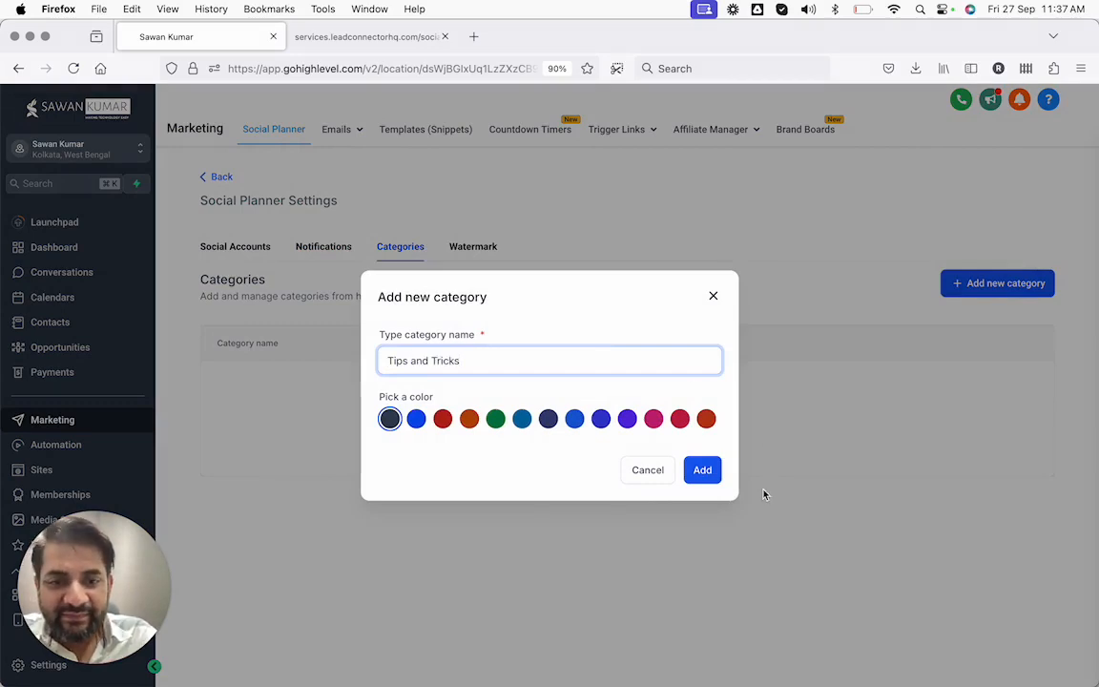
click(708, 477)
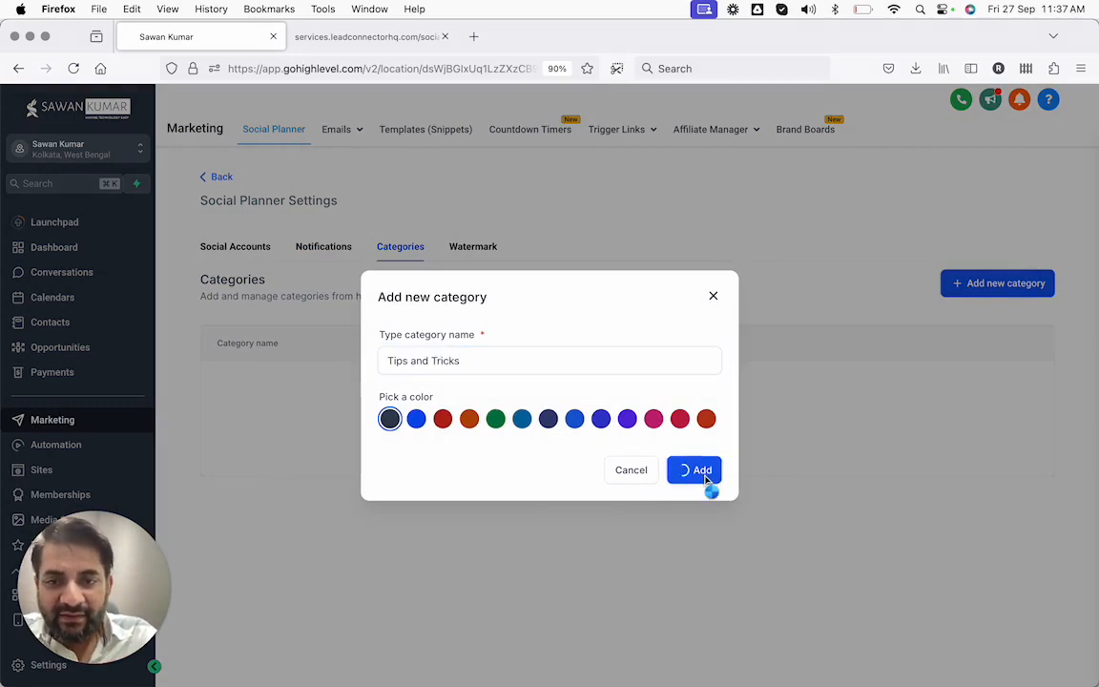
Add a second post category named How to Videos with the default dark colour
click(988, 283)
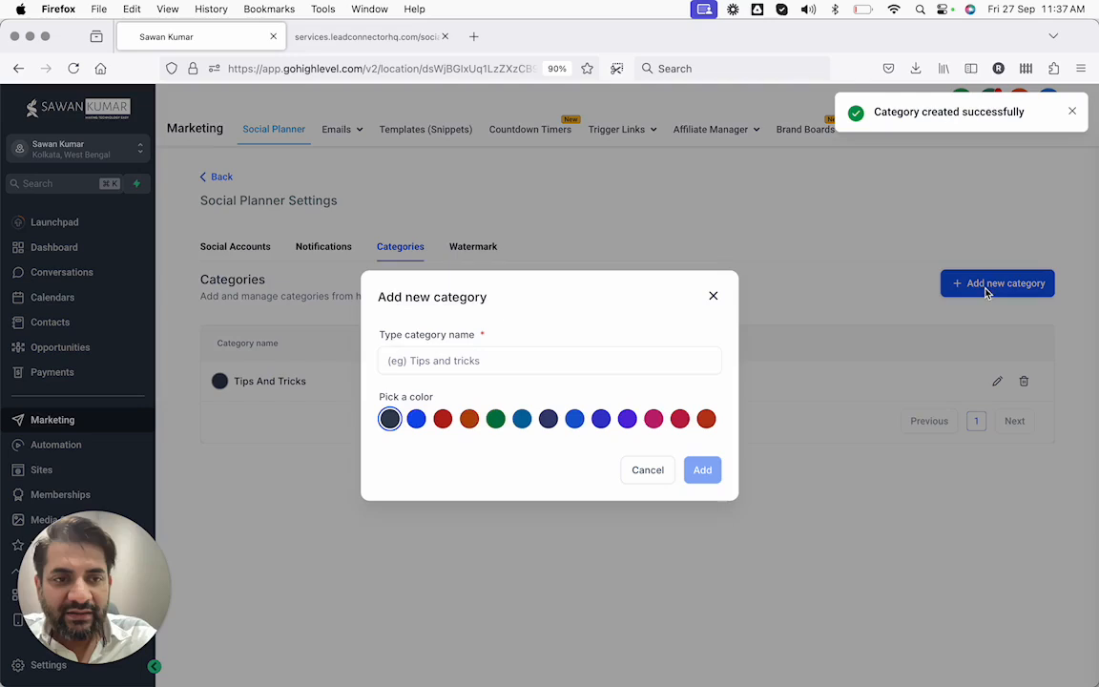
click(604, 356)
text(How to Videos)
click(711, 475)
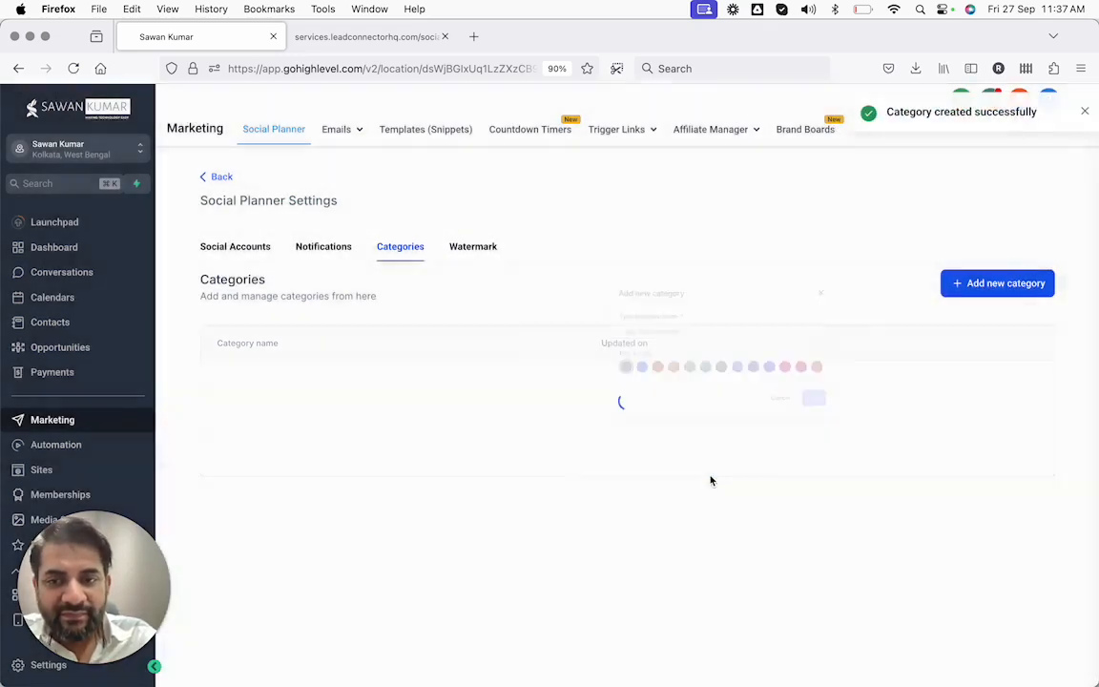
Add a third post category named Social Proof and give it the red colour
click(969, 287)
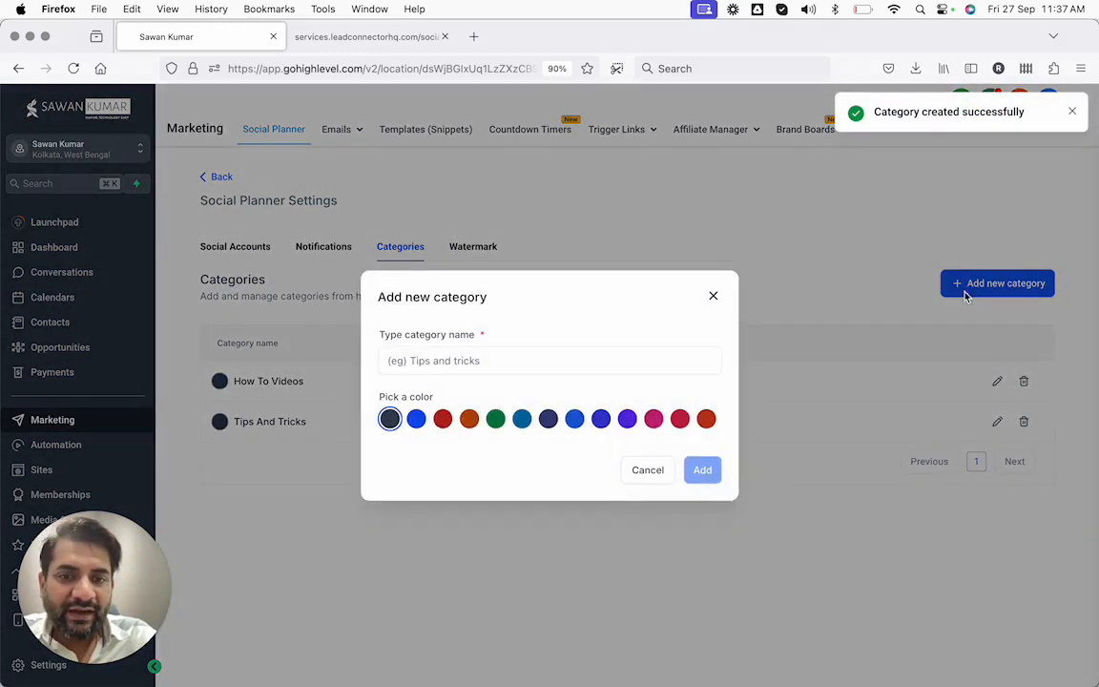
click(576, 368)
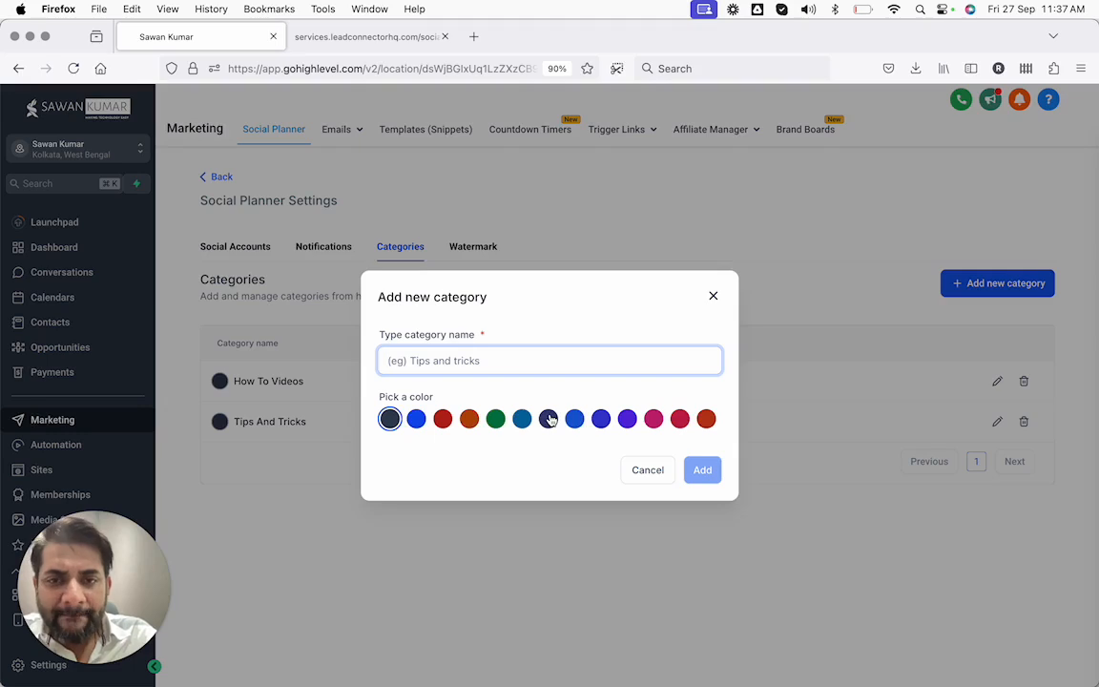
text(Social Proof)
click(443, 419)
click(696, 470)
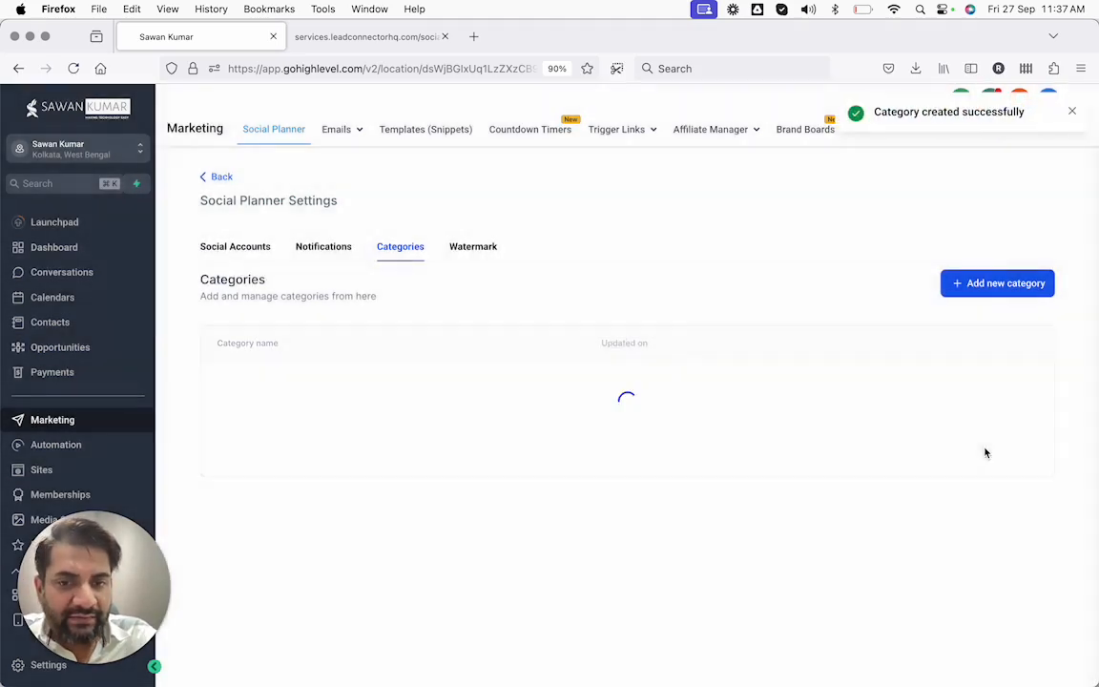
Change the colour of the How to Videos category to purple and update the category
click(998, 421)
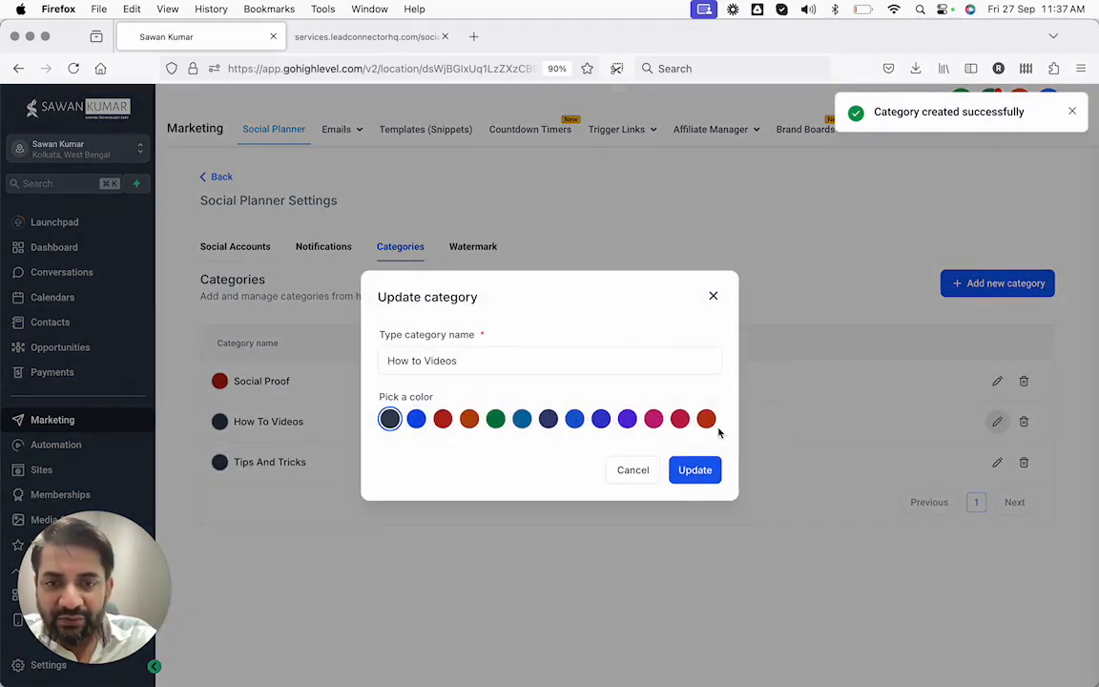
click(627, 419)
click(700, 477)
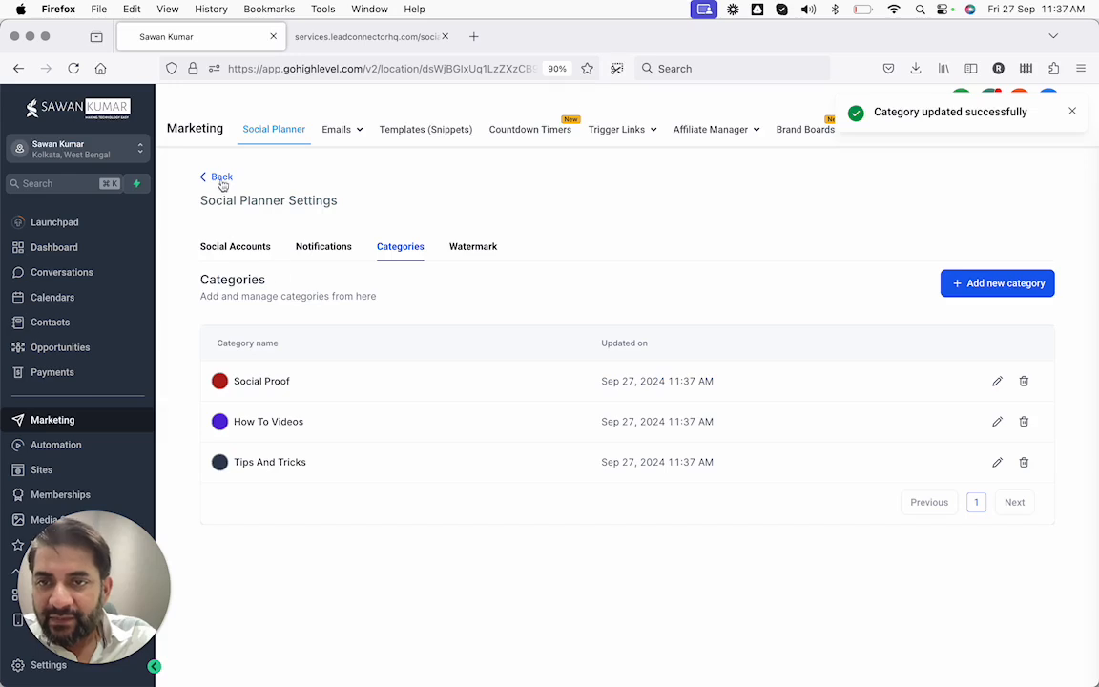
Return from the settings to the Social Planner and create a new post for the connected LinkedIn account
click(221, 179)
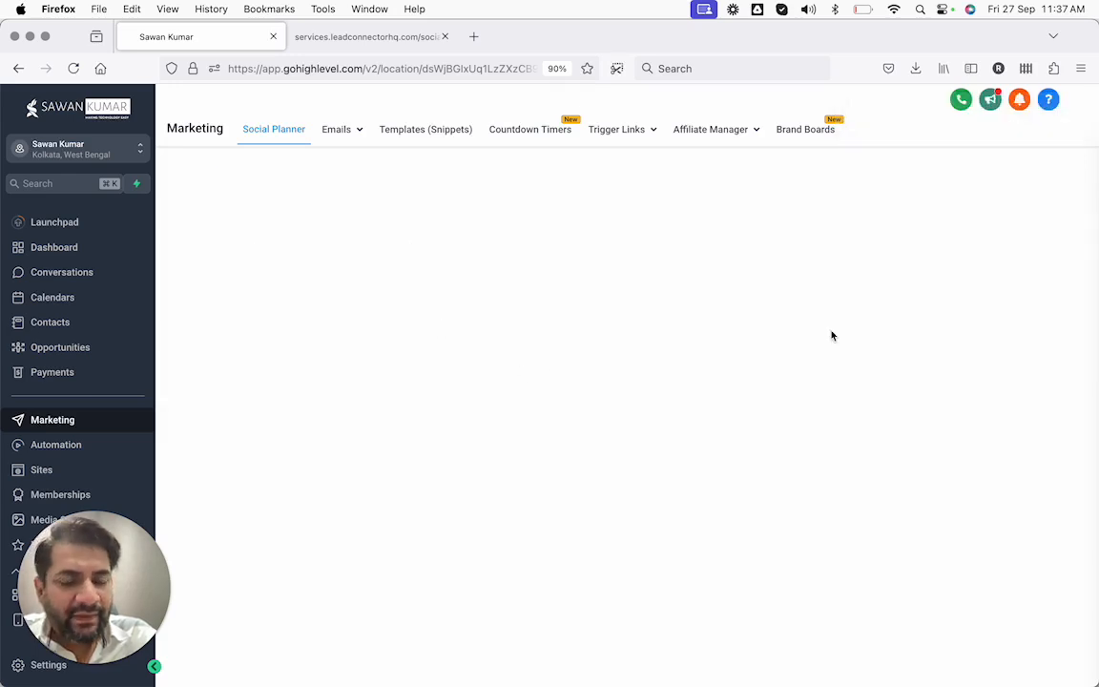
click(991, 186)
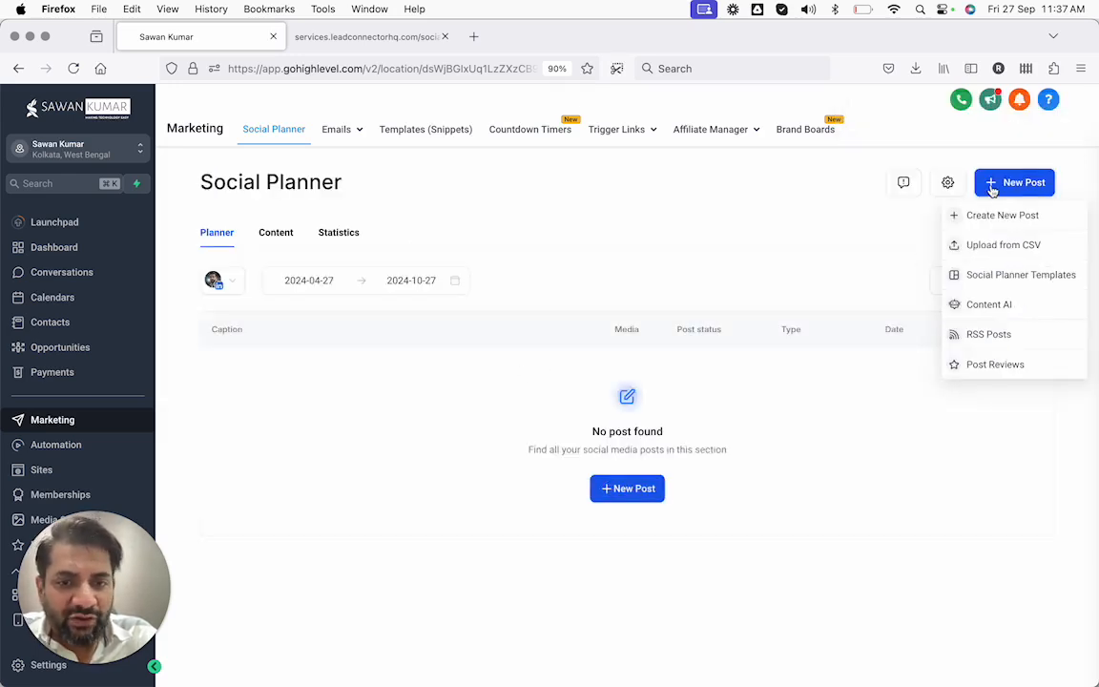
click(977, 222)
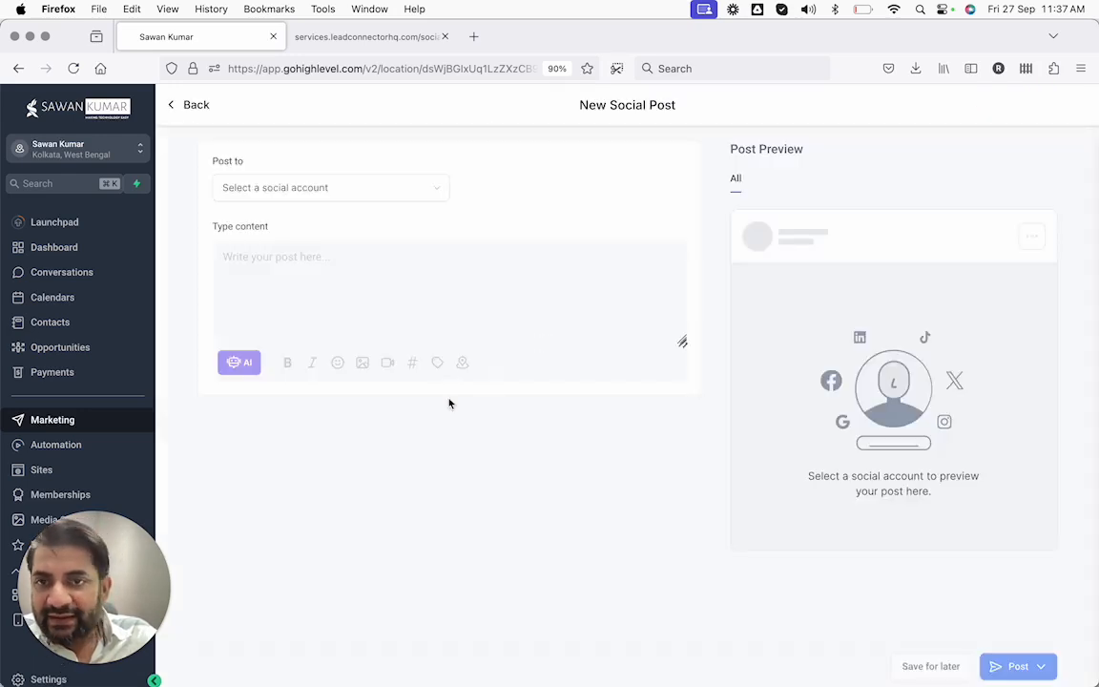
click(379, 191)
click(295, 341)
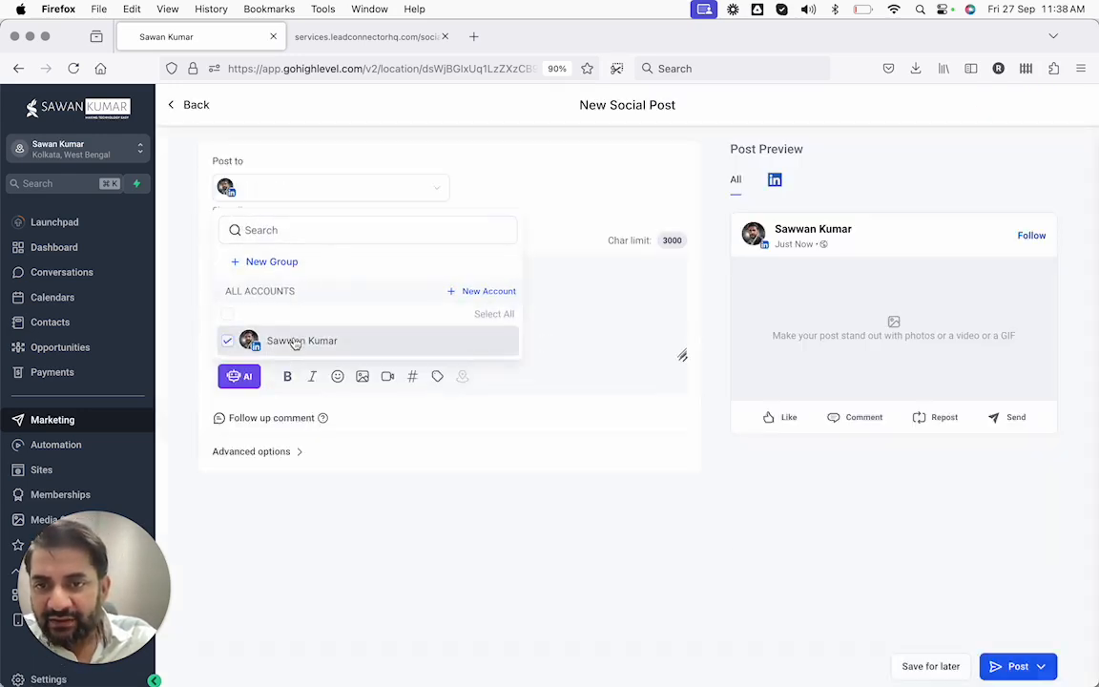
click(554, 300)
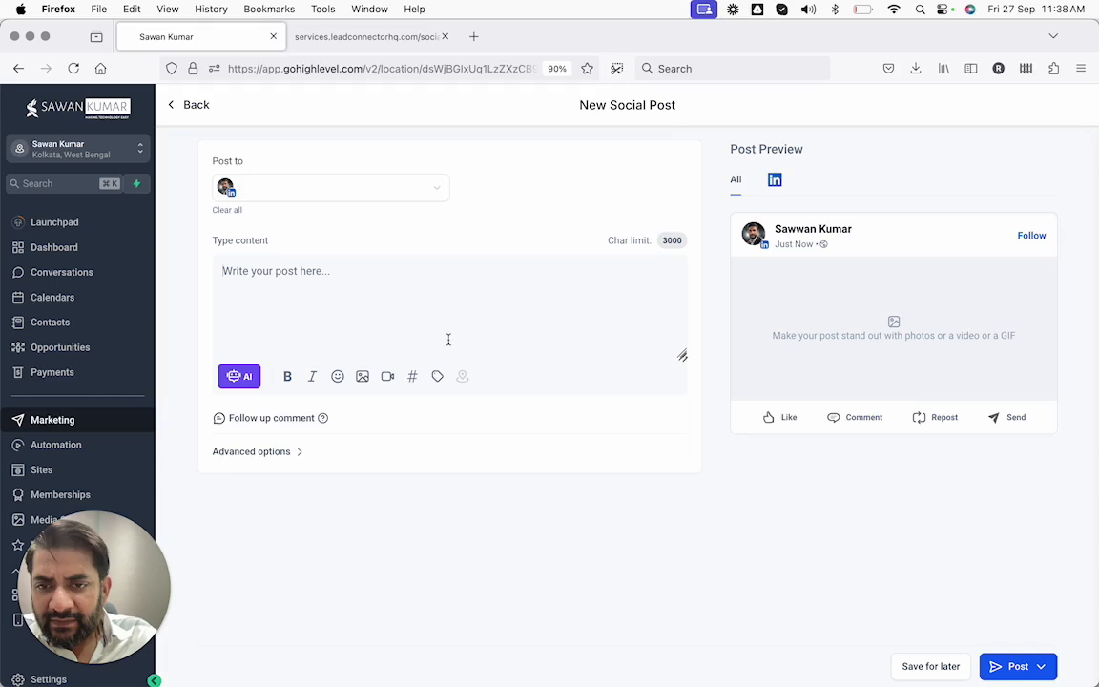
Assign the How to Videos category in the post's advanced options and save the post for later
click(247, 456)
click(258, 531)
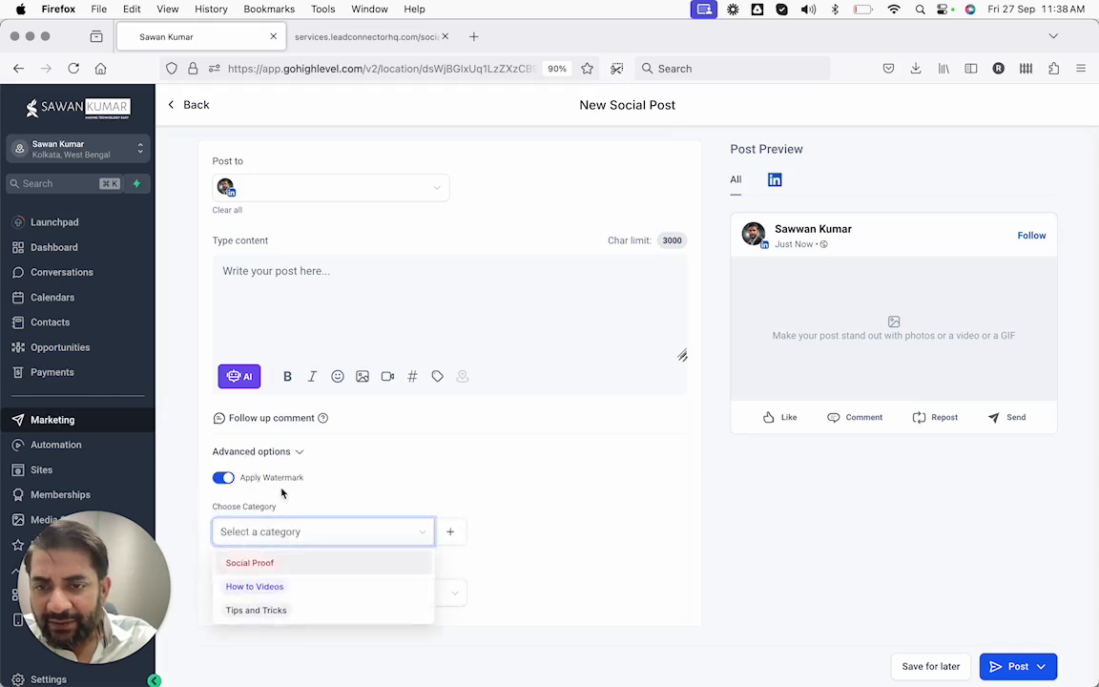
click(253, 591)
click(253, 598)
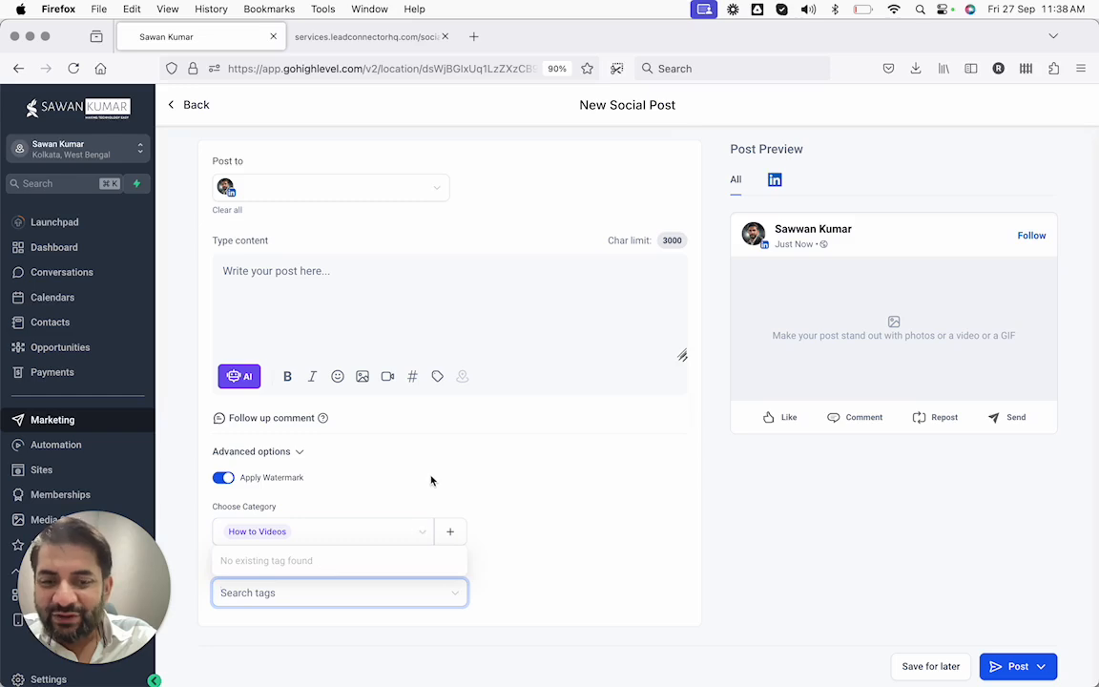
click(528, 485)
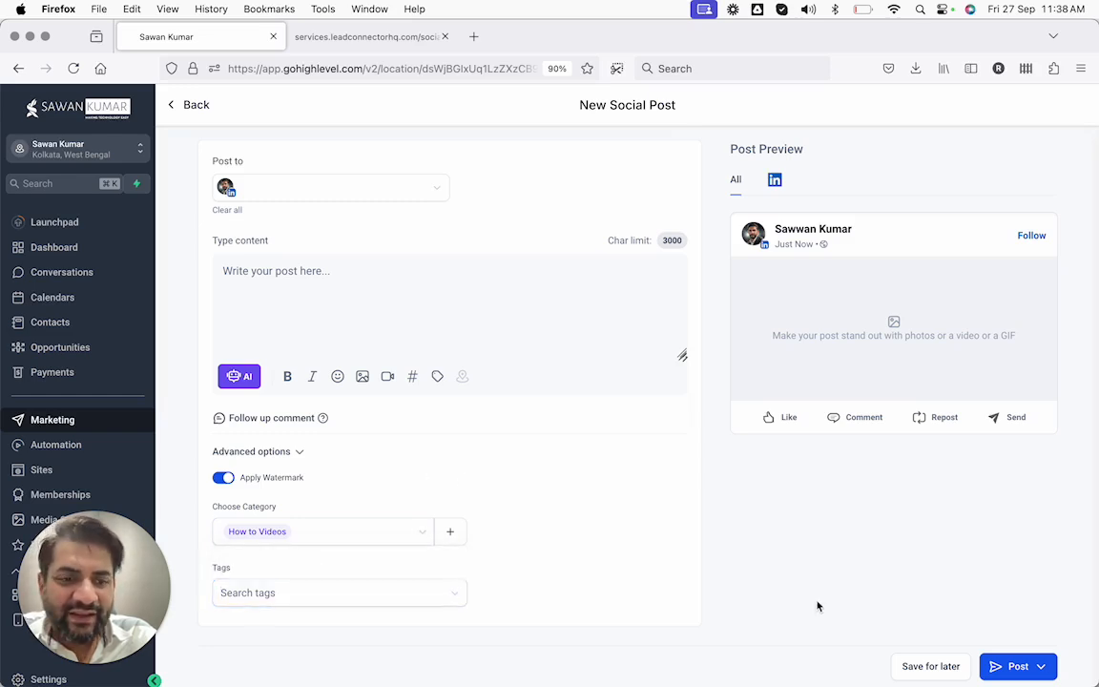
click(935, 670)
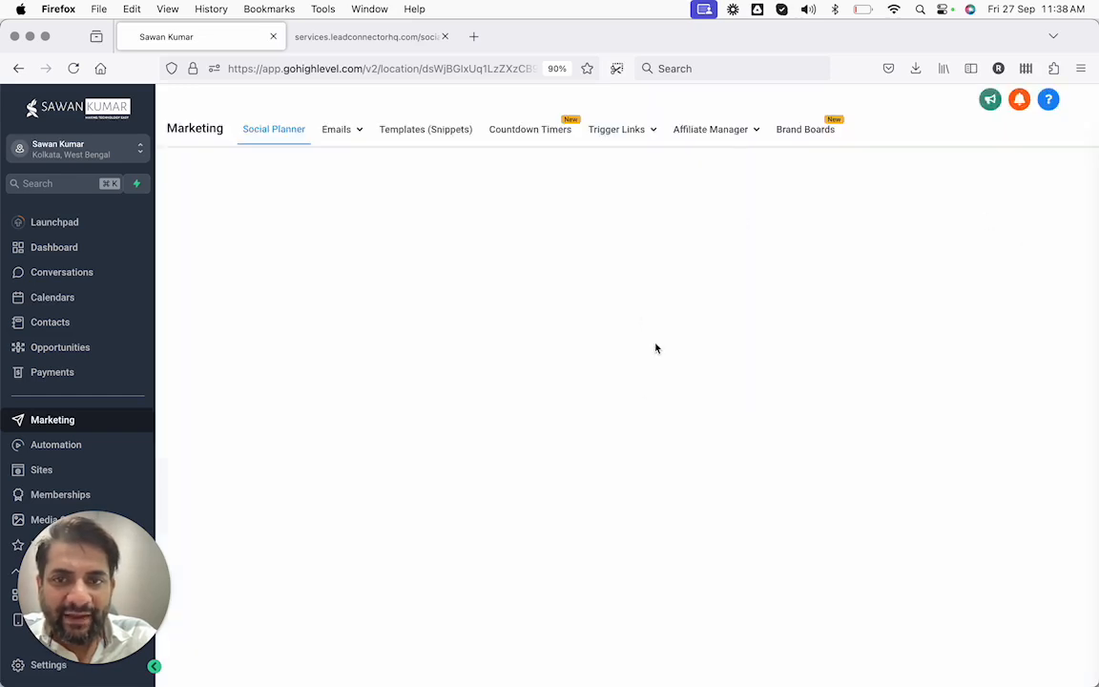
View the planner's posts as a monthly calendar, and switch back to the list view
click(1005, 160)
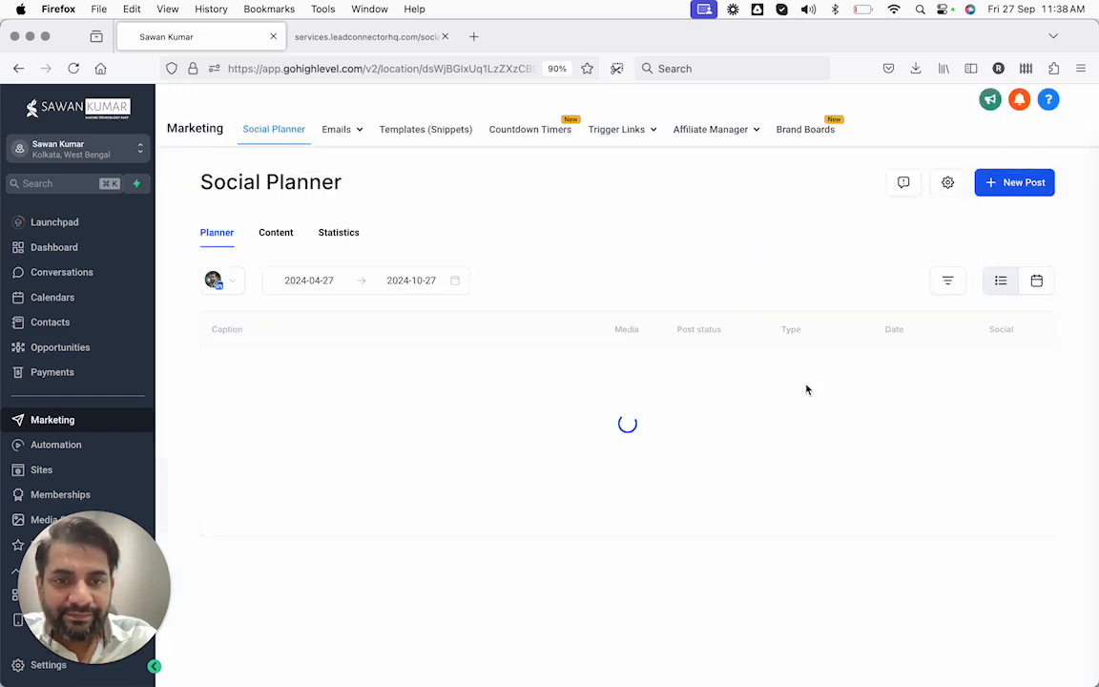
click(1036, 281)
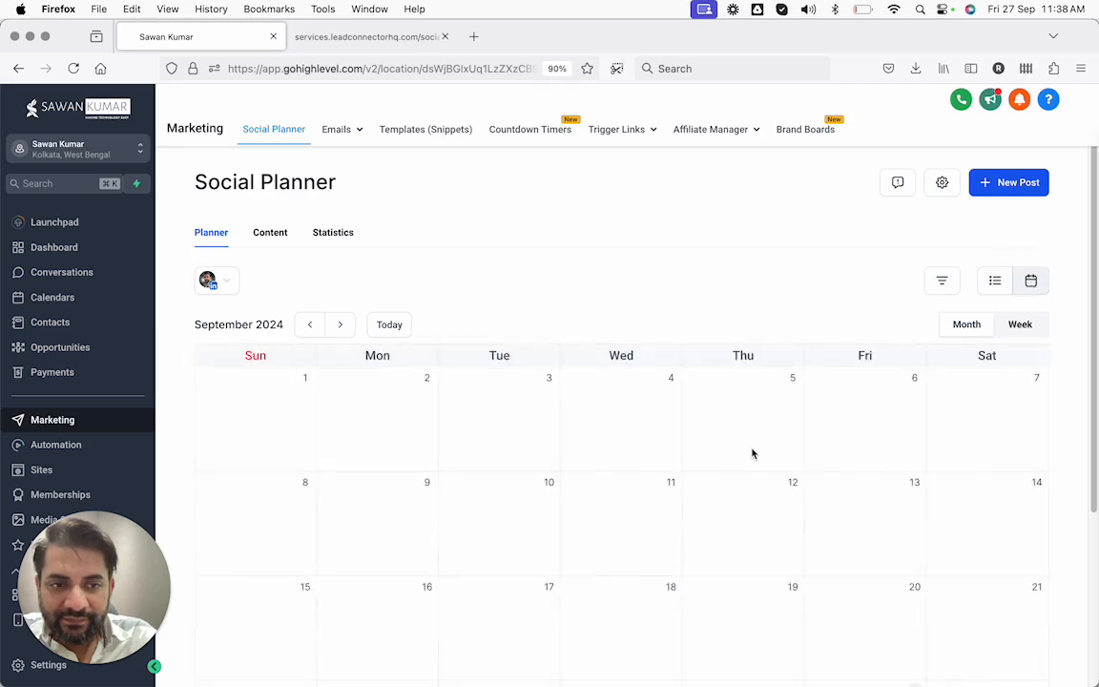
click(996, 280)
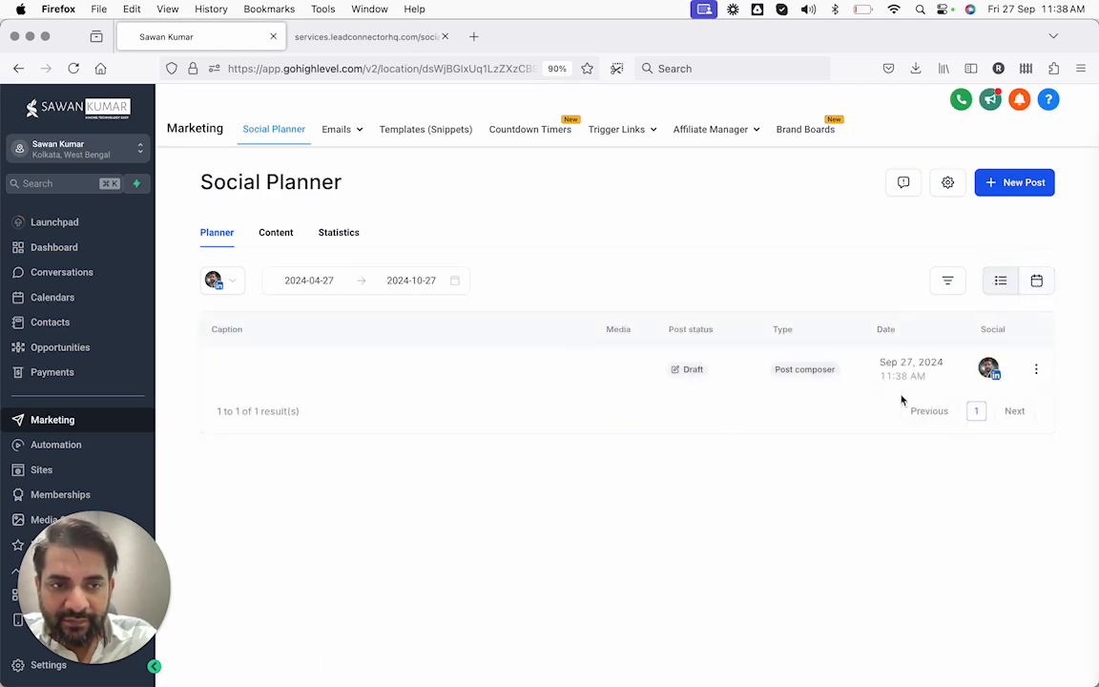